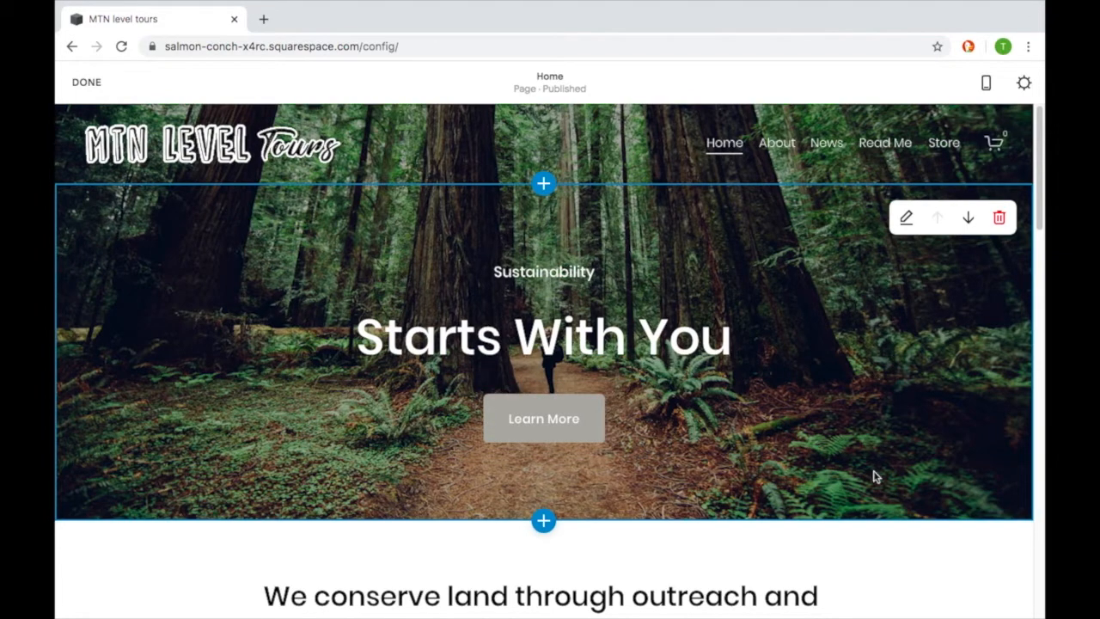
- Move the "Our Organization" section down one place on the home page, and remove that section
scroll(953, 391, down, 1)
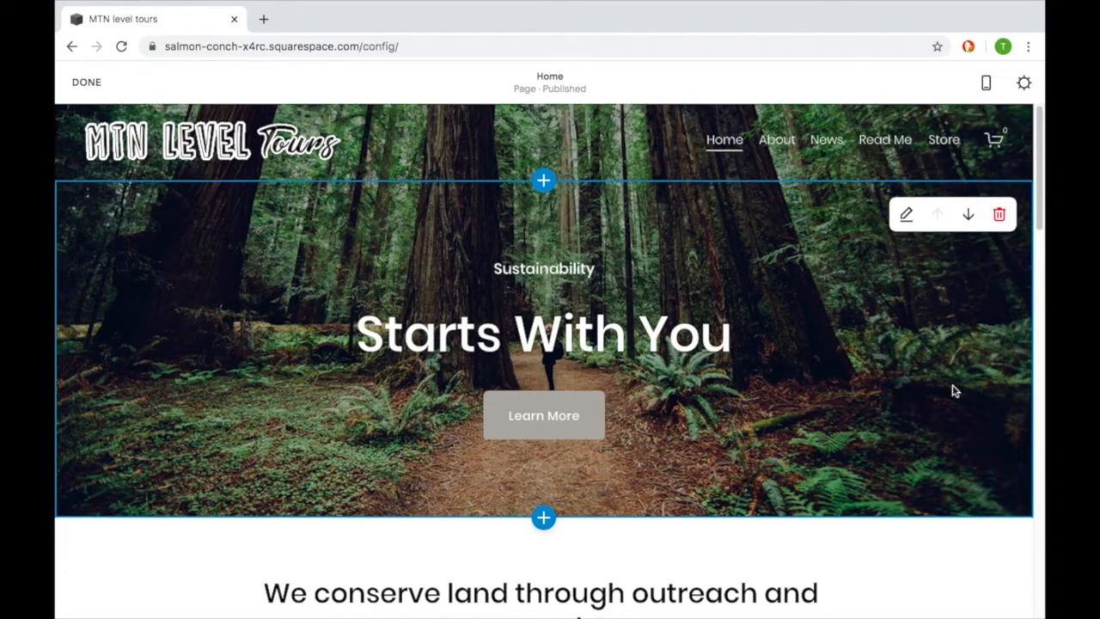
scroll(952, 391, down, 4)
scroll(953, 384, down, 3)
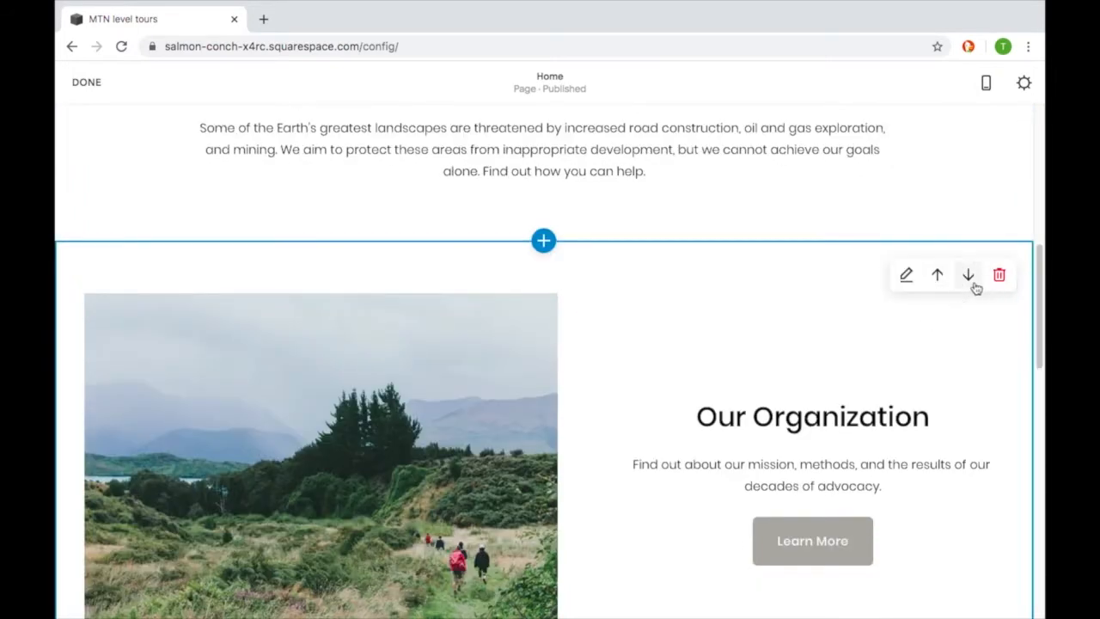
click(971, 282)
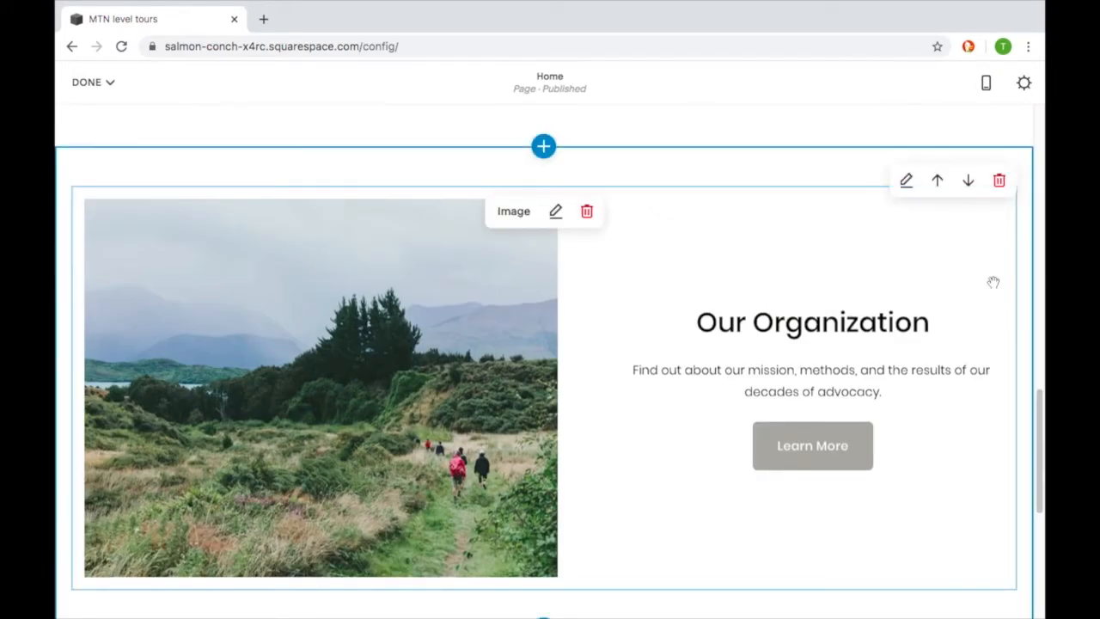
click(999, 182)
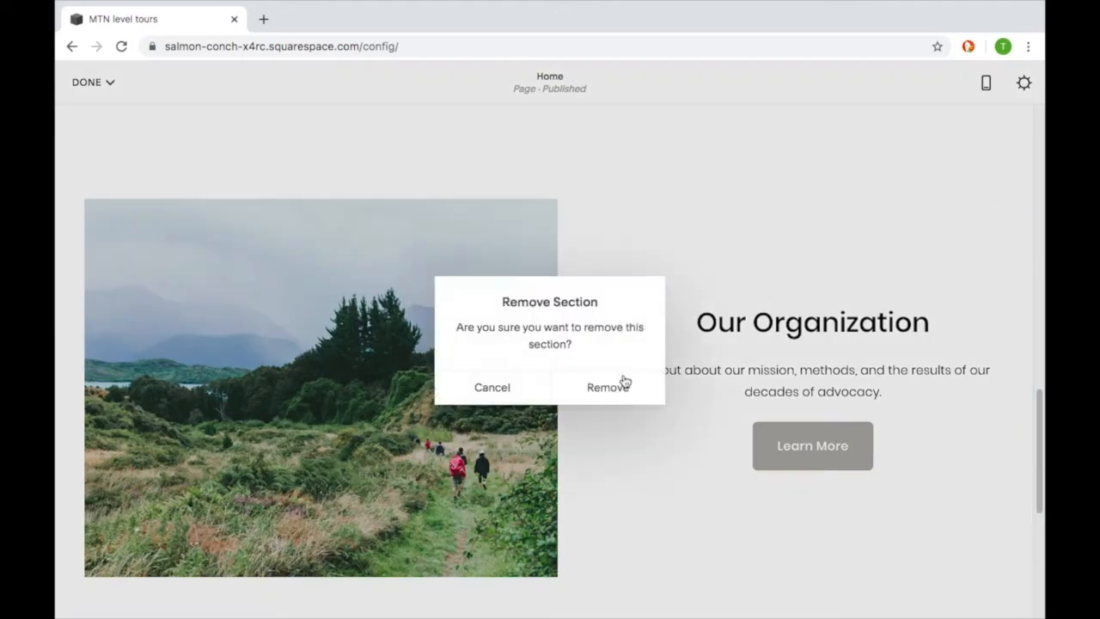
click(625, 385)
- Try the large section height on the "Starts With You" banner section and set it back to medium
scroll(628, 400, up, 4)
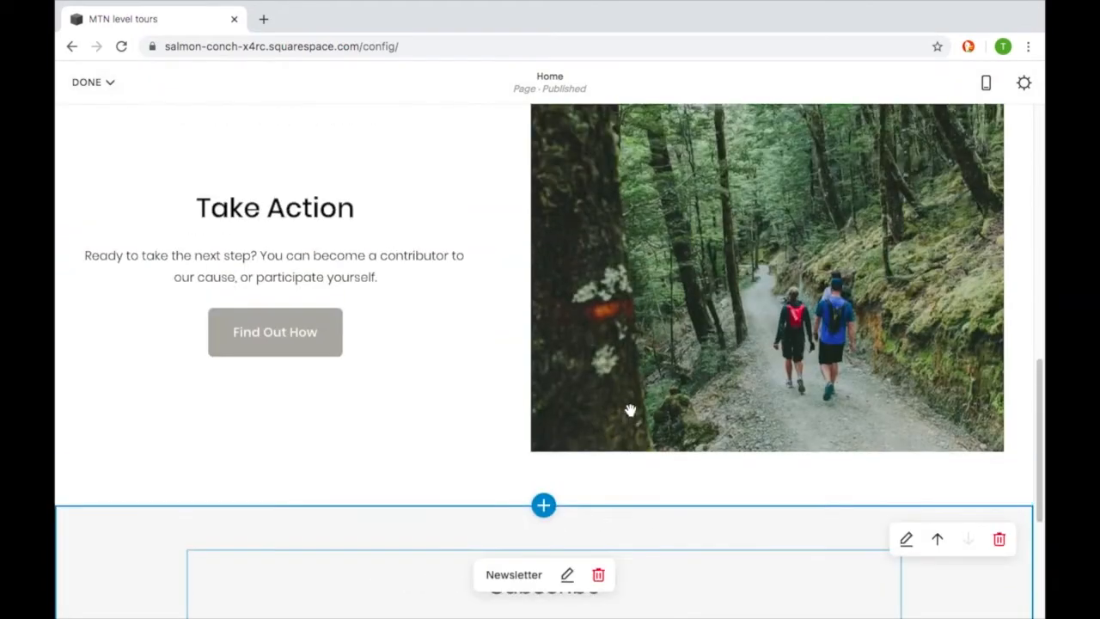
scroll(630, 410, up, 10)
mouse_move(852, 314)
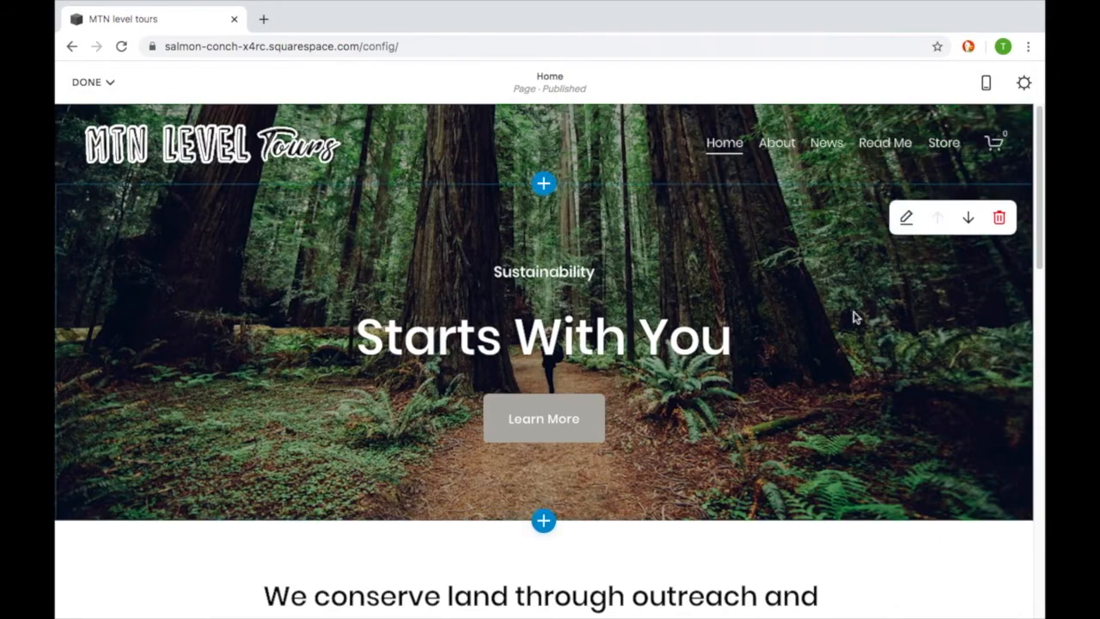
click(905, 220)
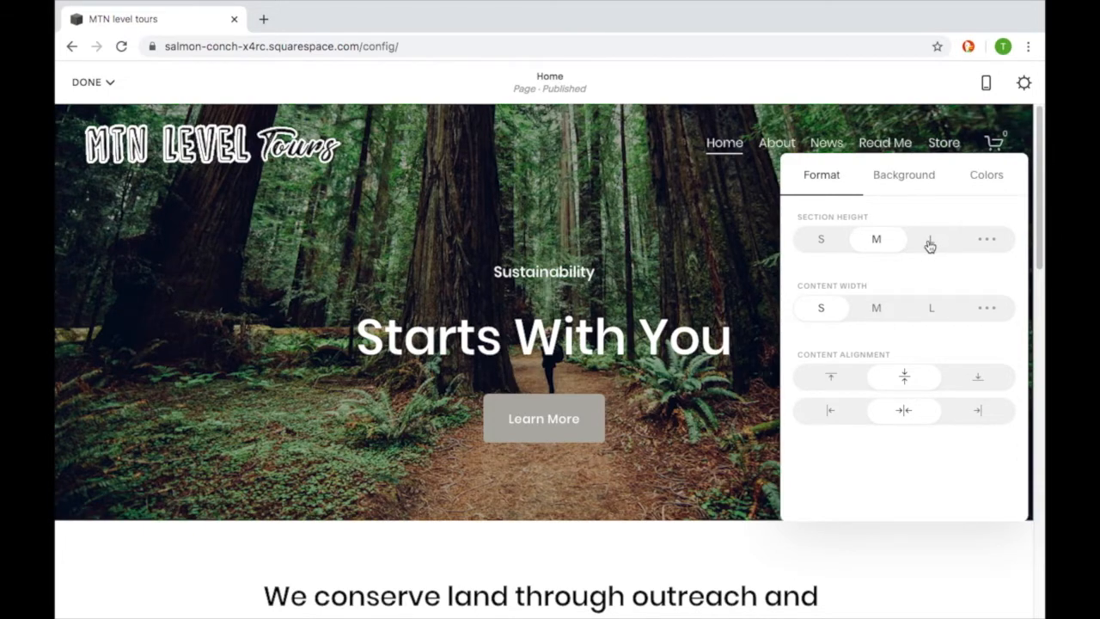
click(930, 244)
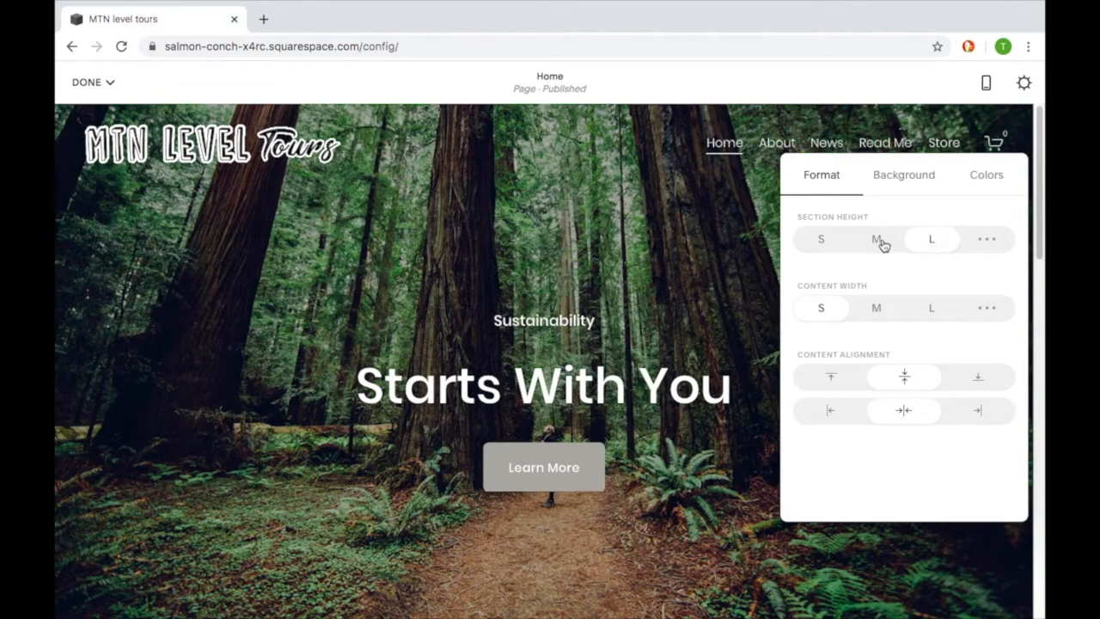
click(882, 245)
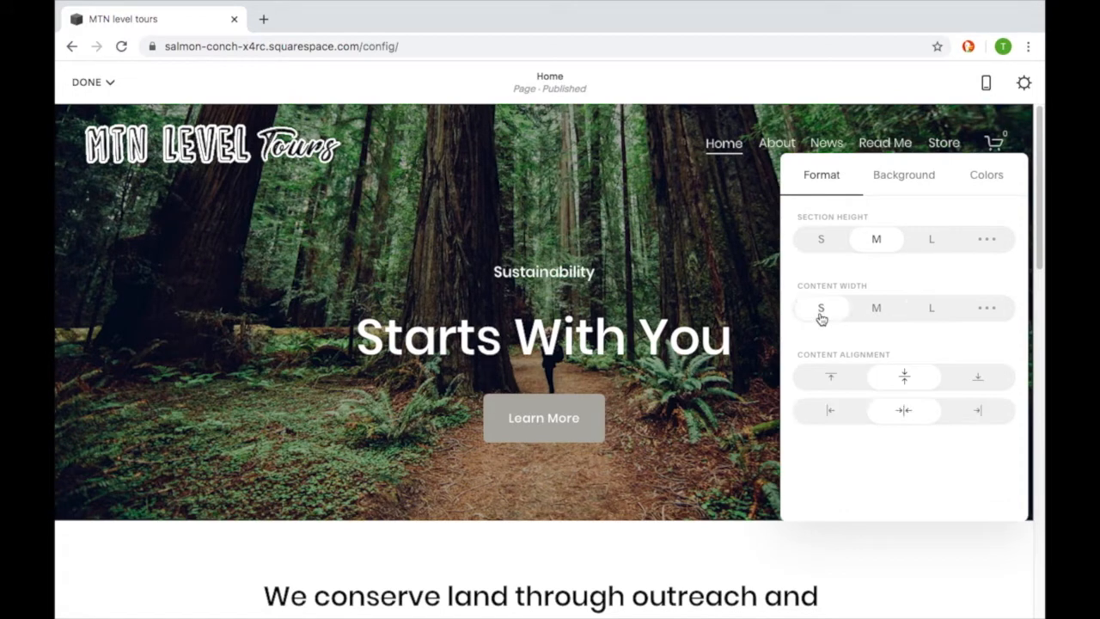
- Move the focal point of the banner's forest background image upward and delete that image
click(901, 175)
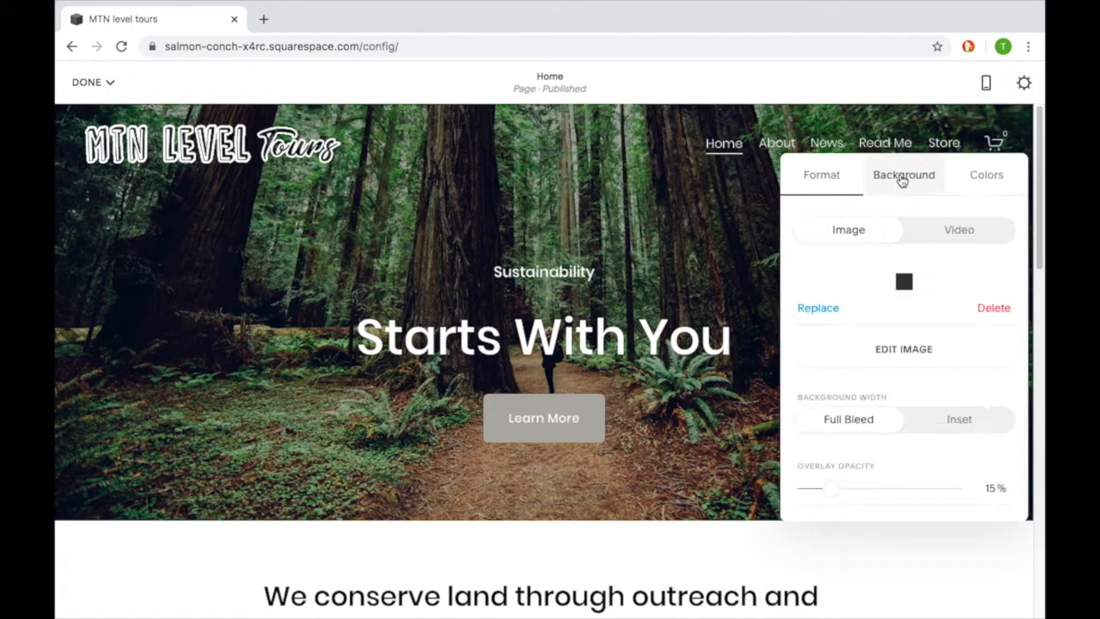
drag(898, 376, 902, 312)
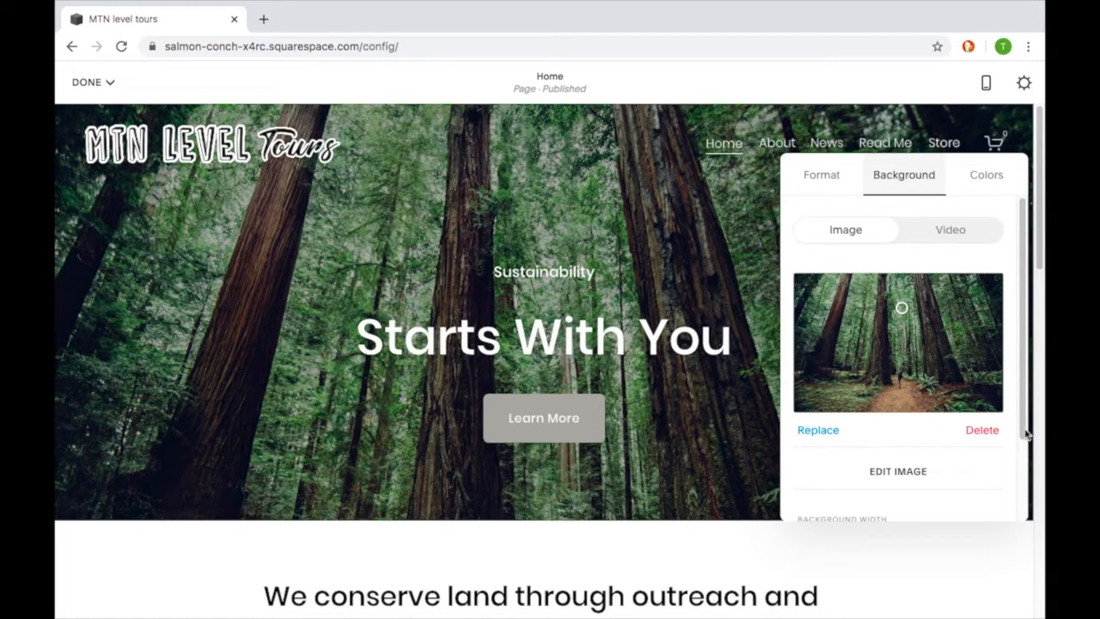
scroll(969, 443, down, 1)
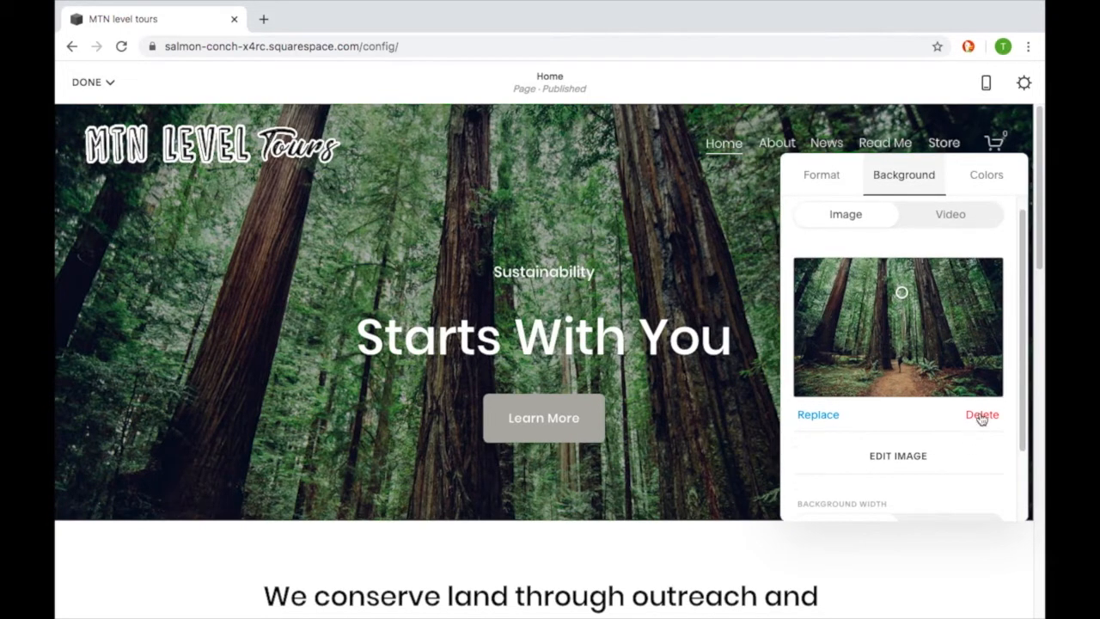
click(981, 416)
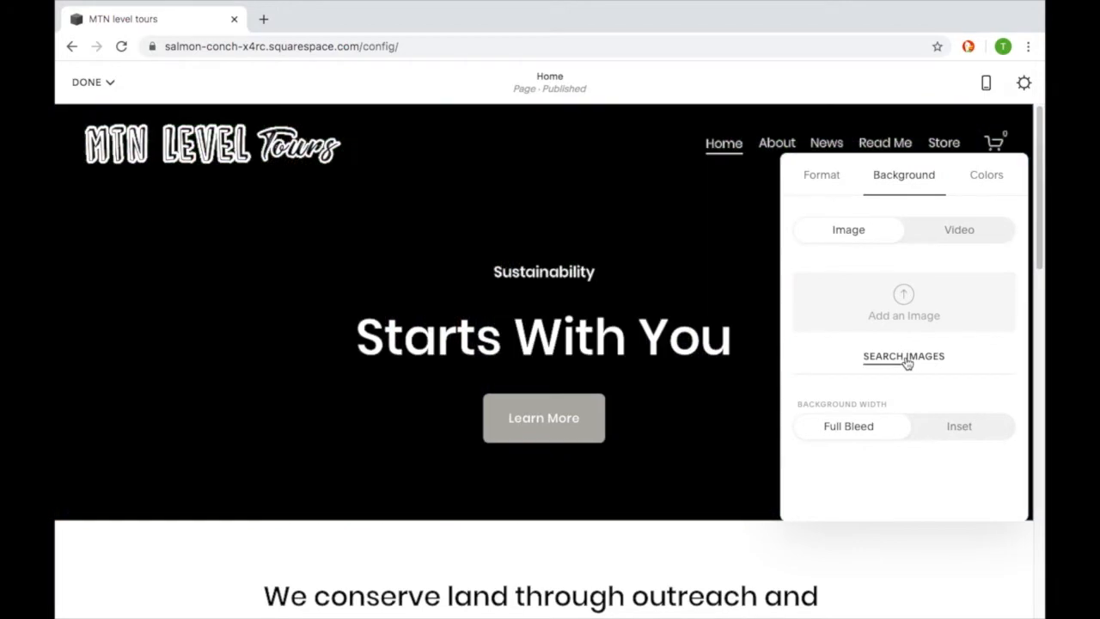
- Browse the free Unsplash images and add the pink-sky, snow-capped mountain photo as the banner section's background
click(904, 357)
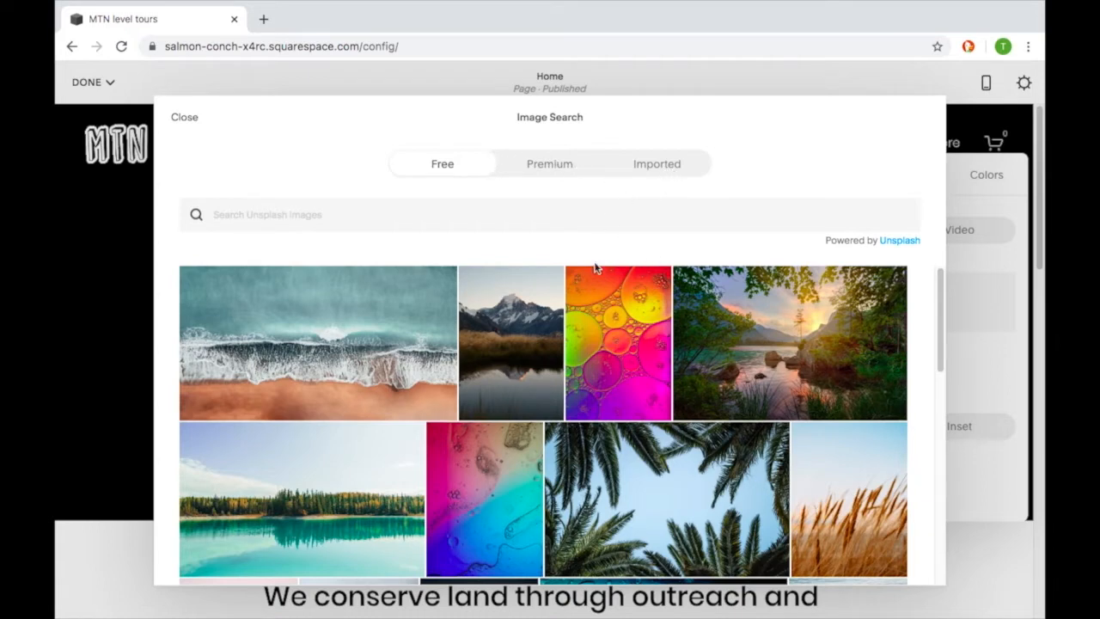
scroll(589, 298, down, 3)
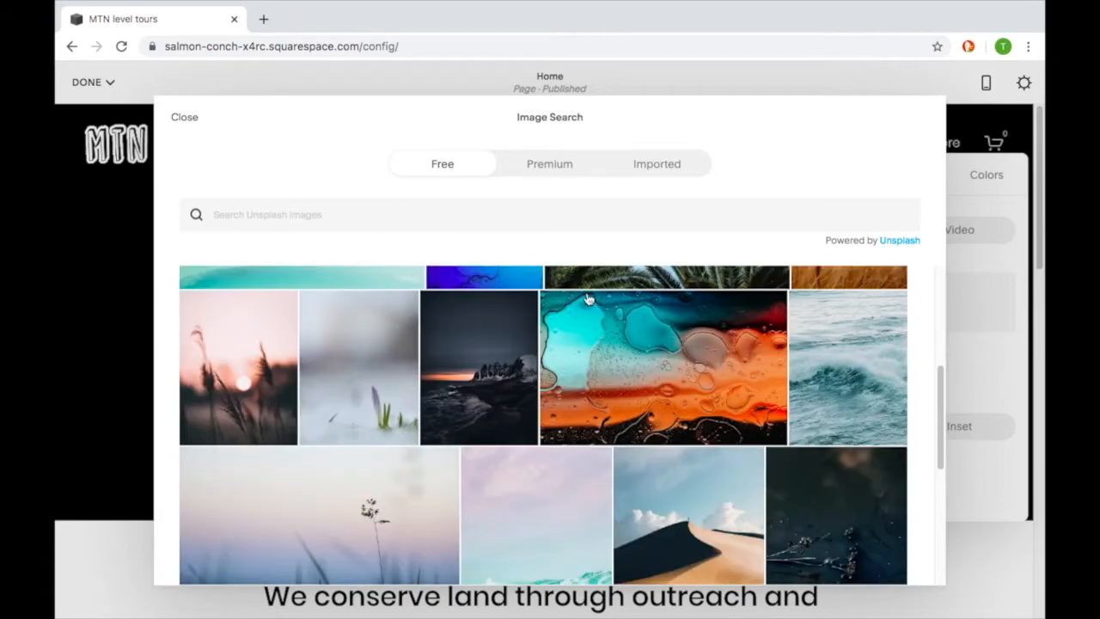
scroll(589, 298, down, 4)
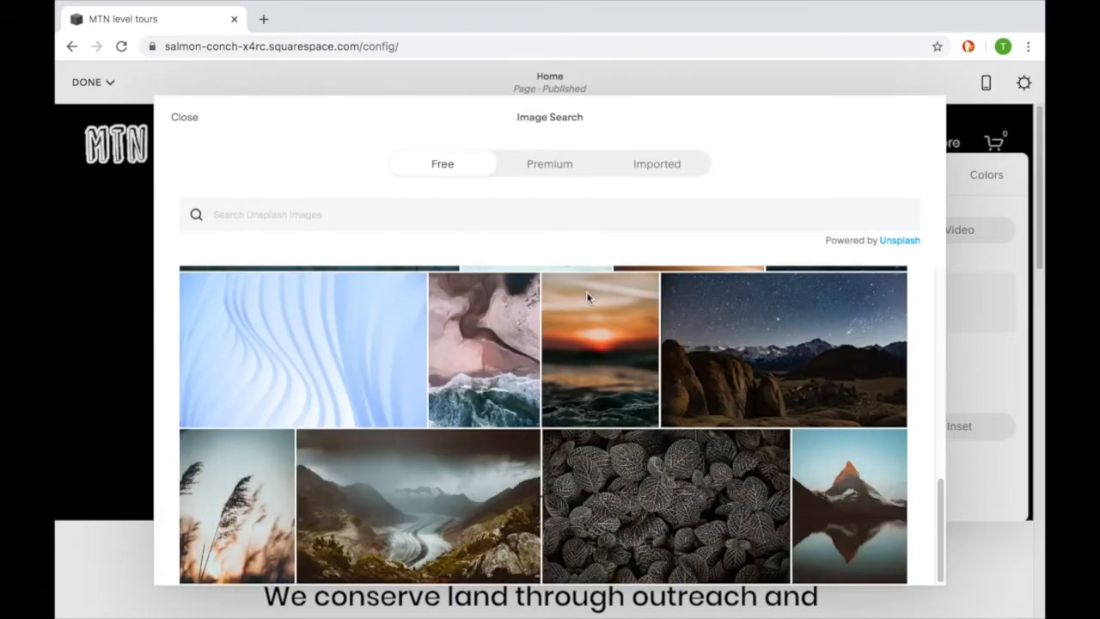
scroll(586, 297, down, 2)
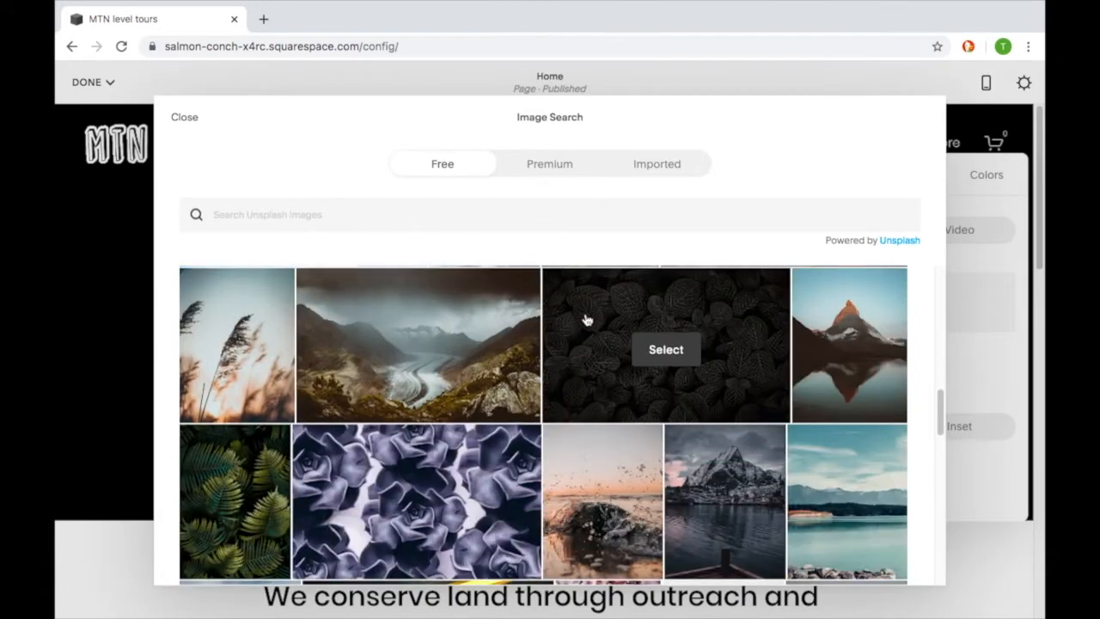
scroll(587, 320, down, 1)
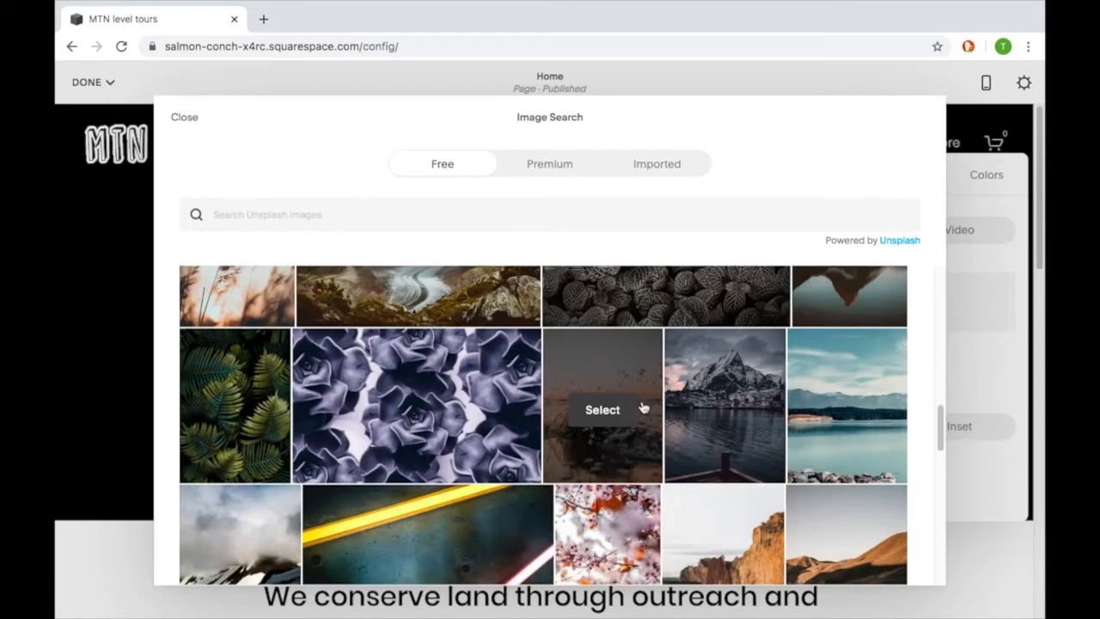
scroll(644, 407, up, 2)
scroll(643, 407, down, 5)
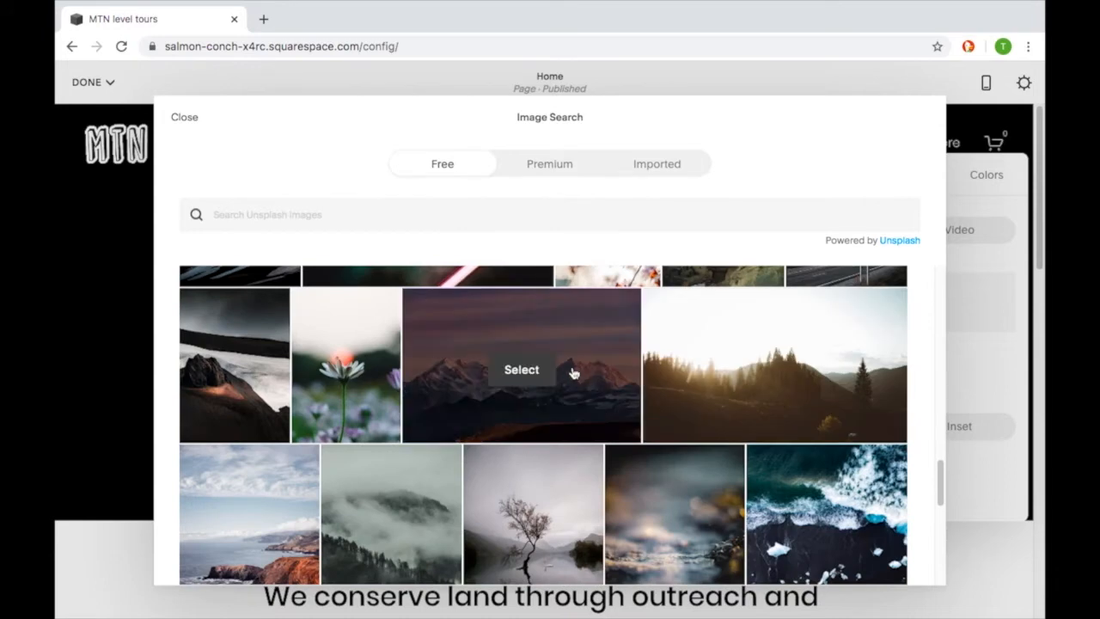
click(538, 370)
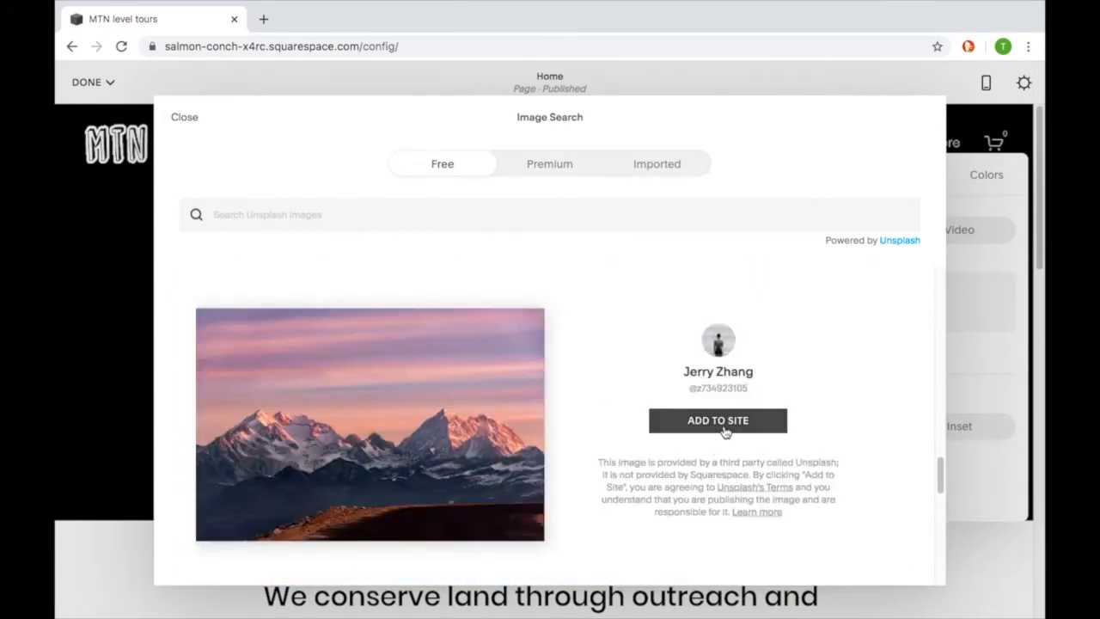
click(724, 423)
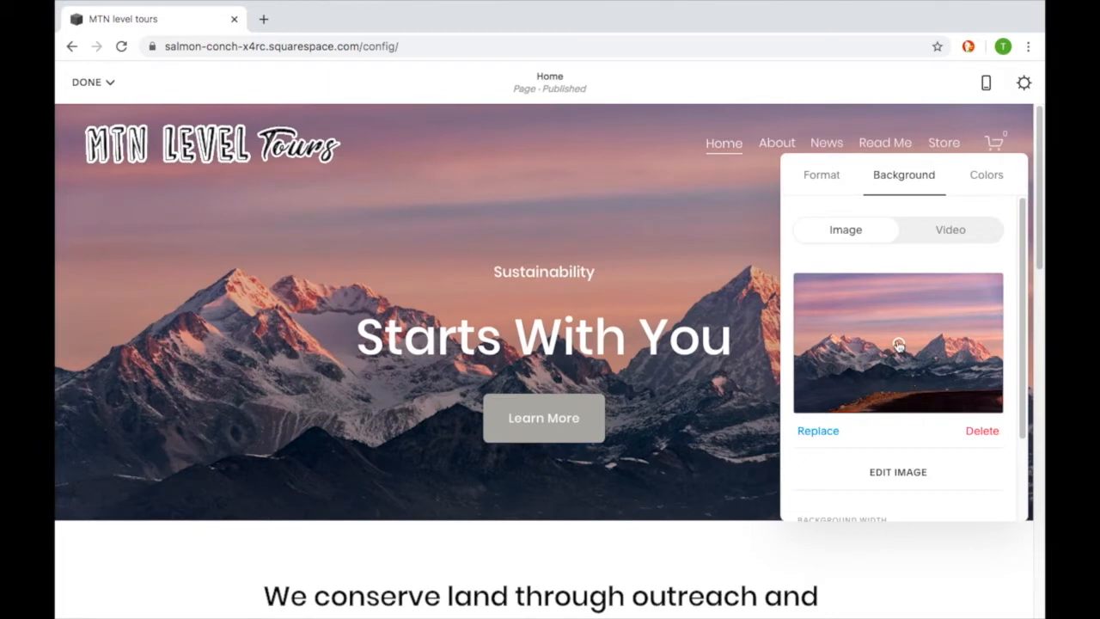
- Lower the mountain background's focal point to slightly below the image centre so that the peaks frame the banner text
drag(900, 346, 896, 382)
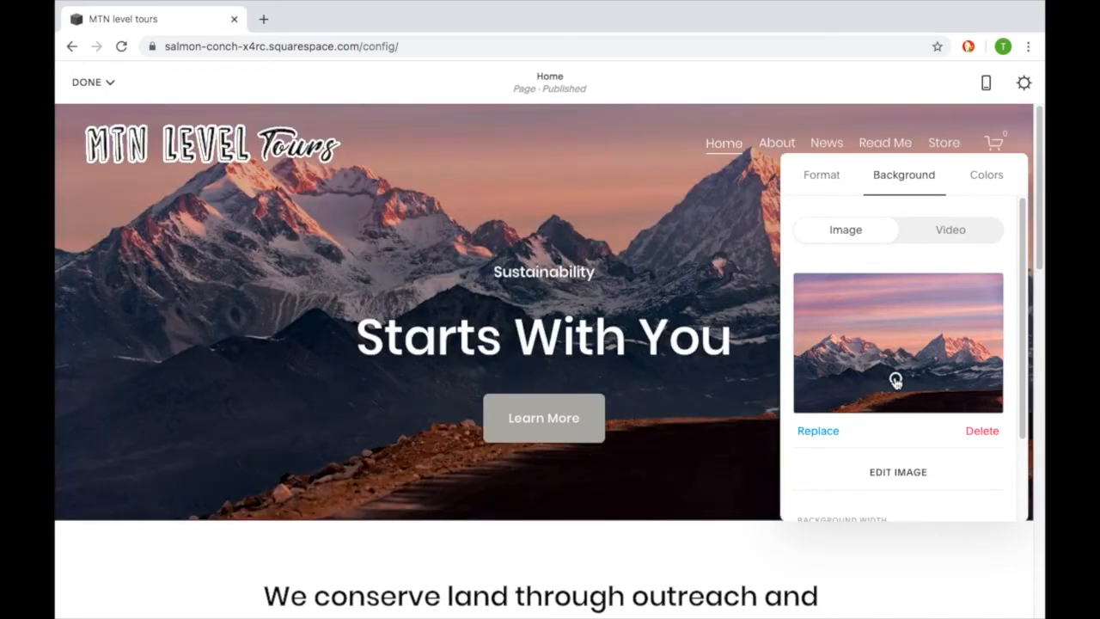
drag(896, 381, 895, 362)
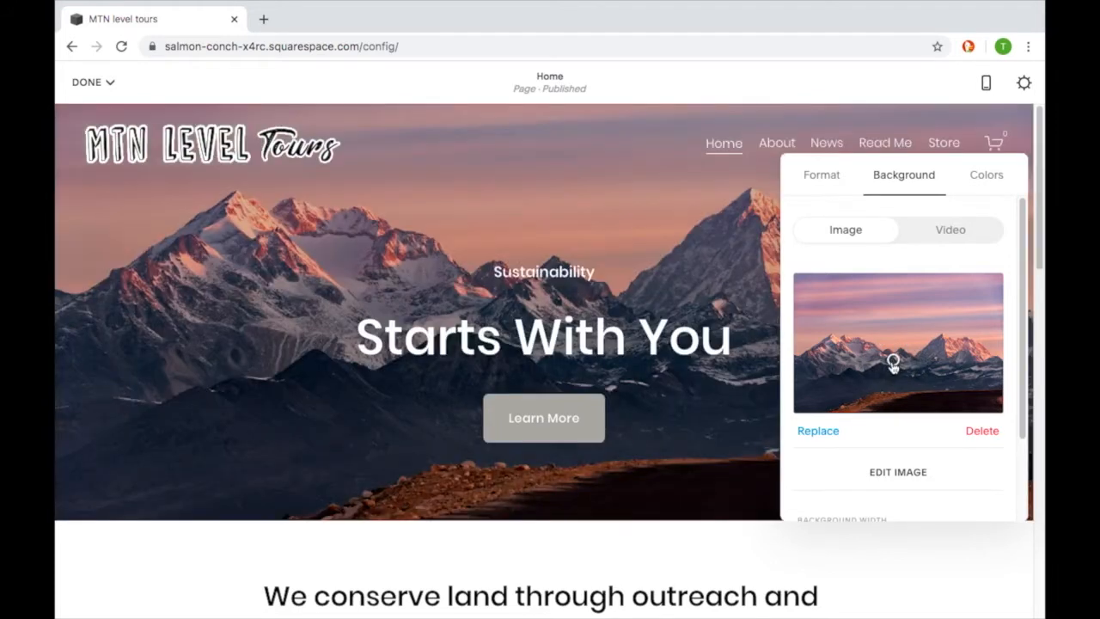
- Examine the adjustment and crop options for the background image and leave the image editor without saving
scroll(909, 467, down, 3)
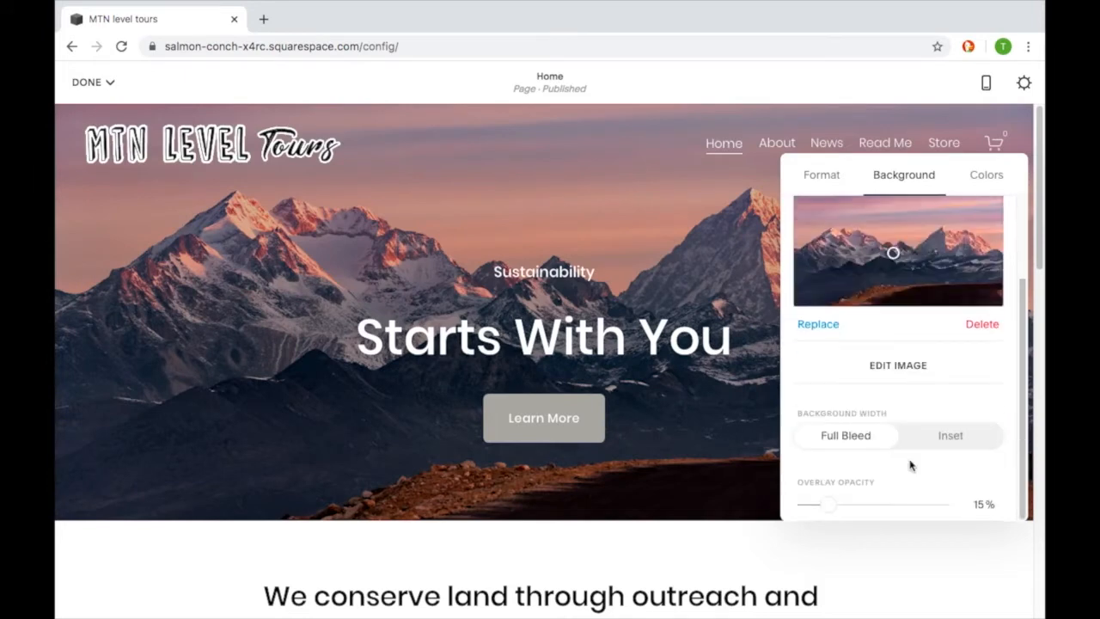
click(899, 365)
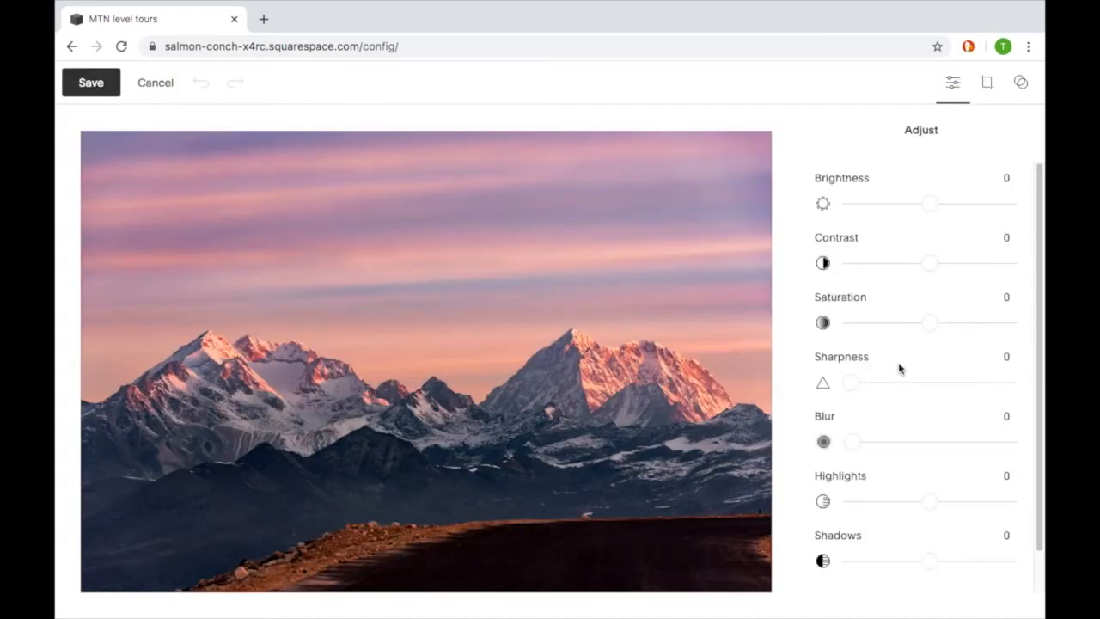
click(987, 86)
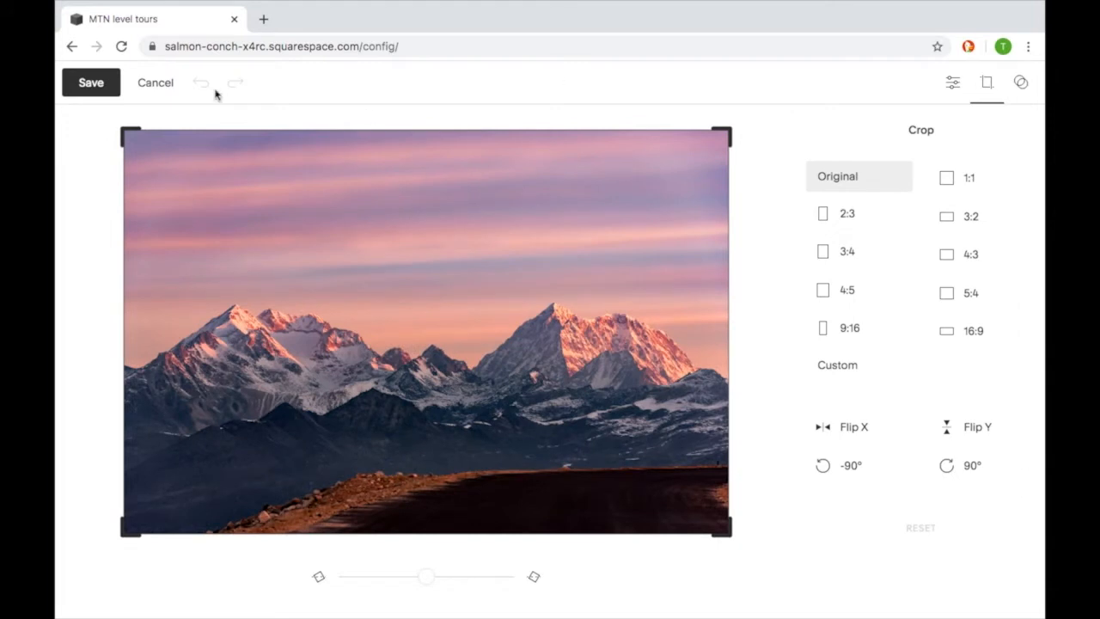
click(150, 90)
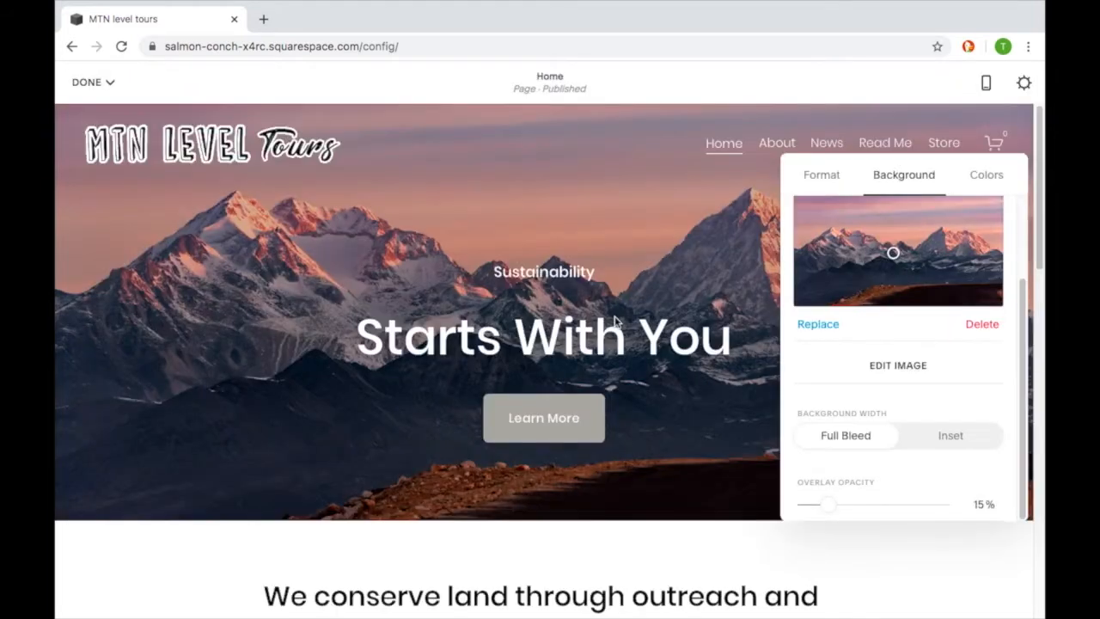
- Set the banner background's overlay opacity to 0%
click(828, 505)
drag(828, 505, 799, 501)
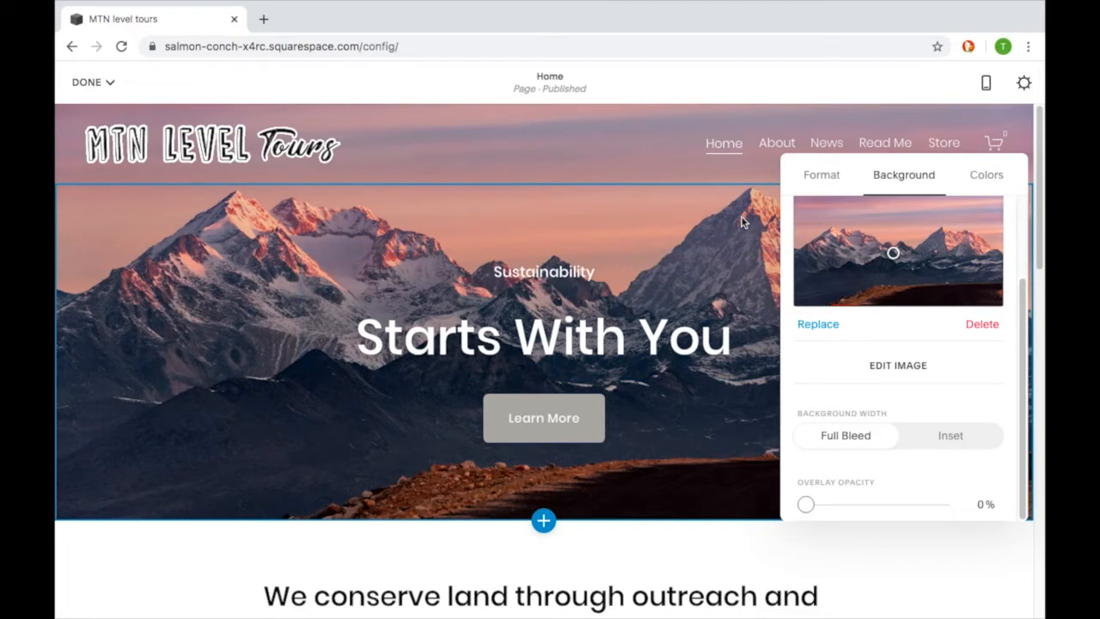
- Look through the color themes available for the banner section and close the section settings
click(989, 177)
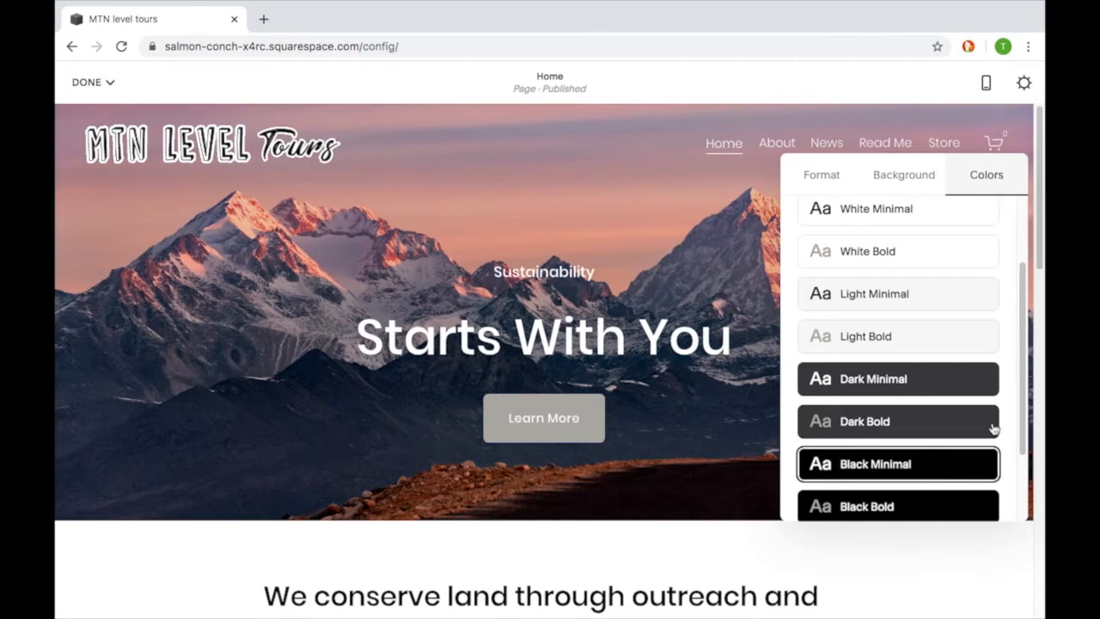
scroll(995, 428, up, 1)
scroll(994, 428, down, 2)
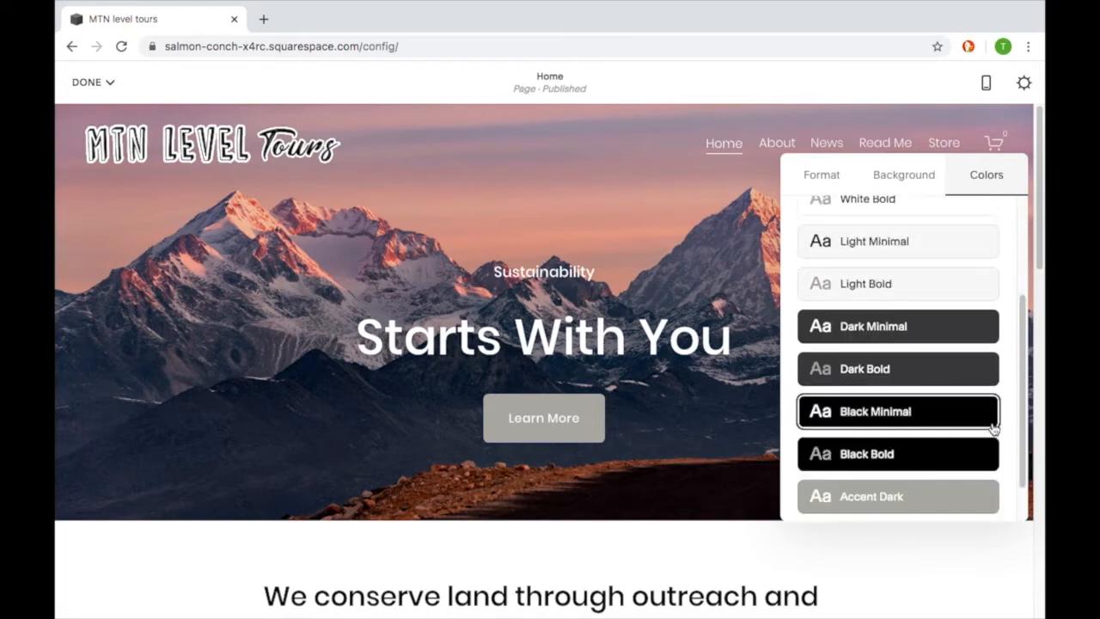
scroll(995, 428, down, 1)
scroll(963, 408, up, 1)
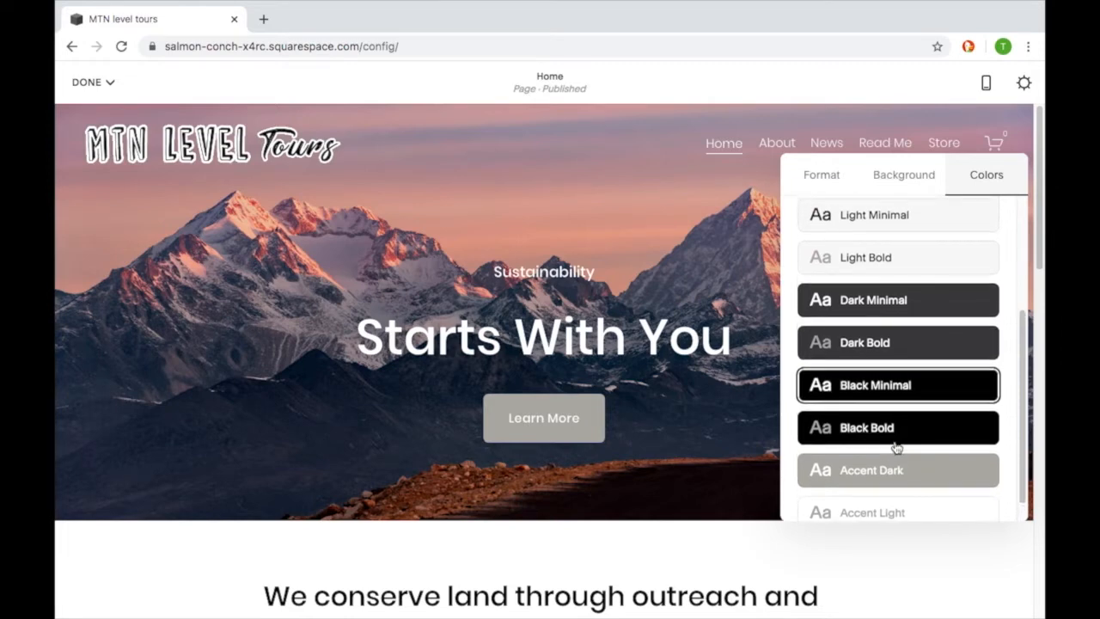
scroll(897, 446, up, 3)
scroll(896, 447, down, 3)
scroll(896, 444, up, 1)
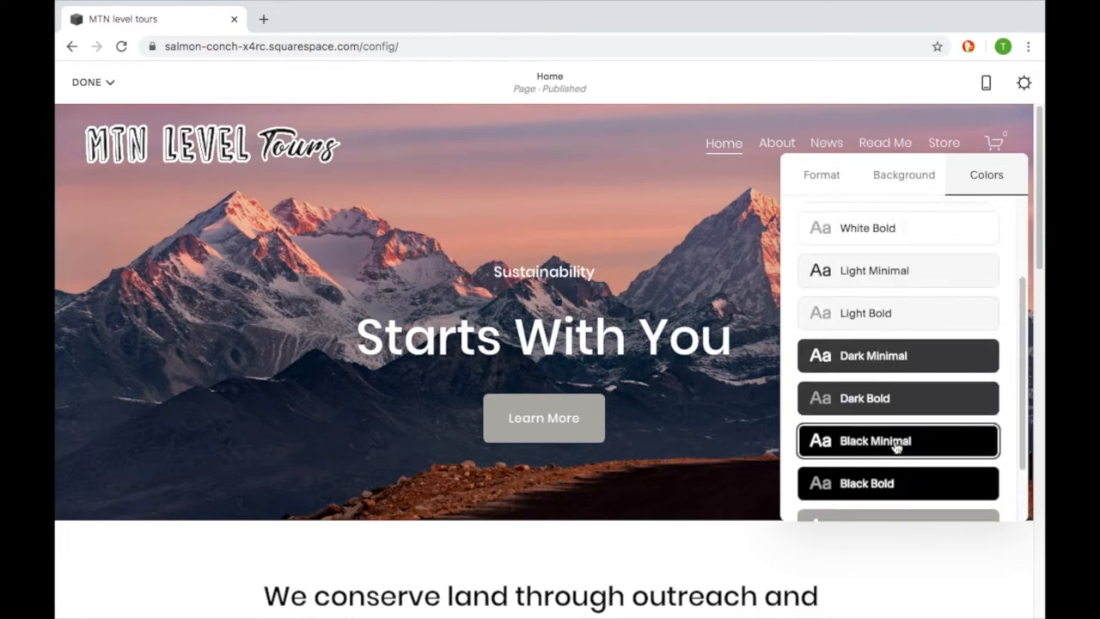
scroll(926, 344, down, 2)
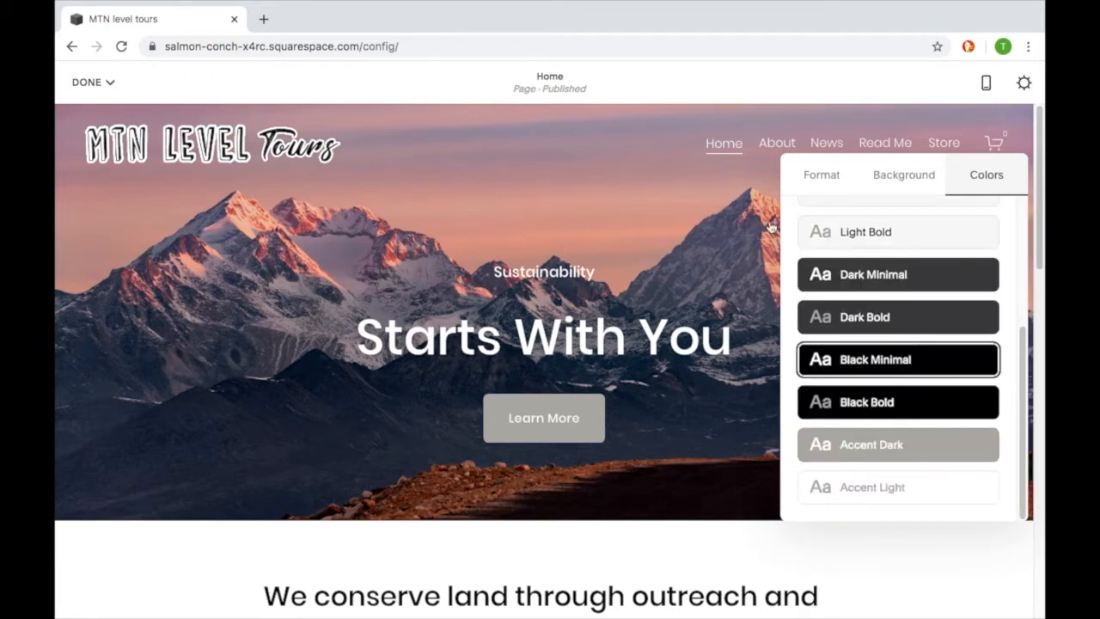
click(653, 230)
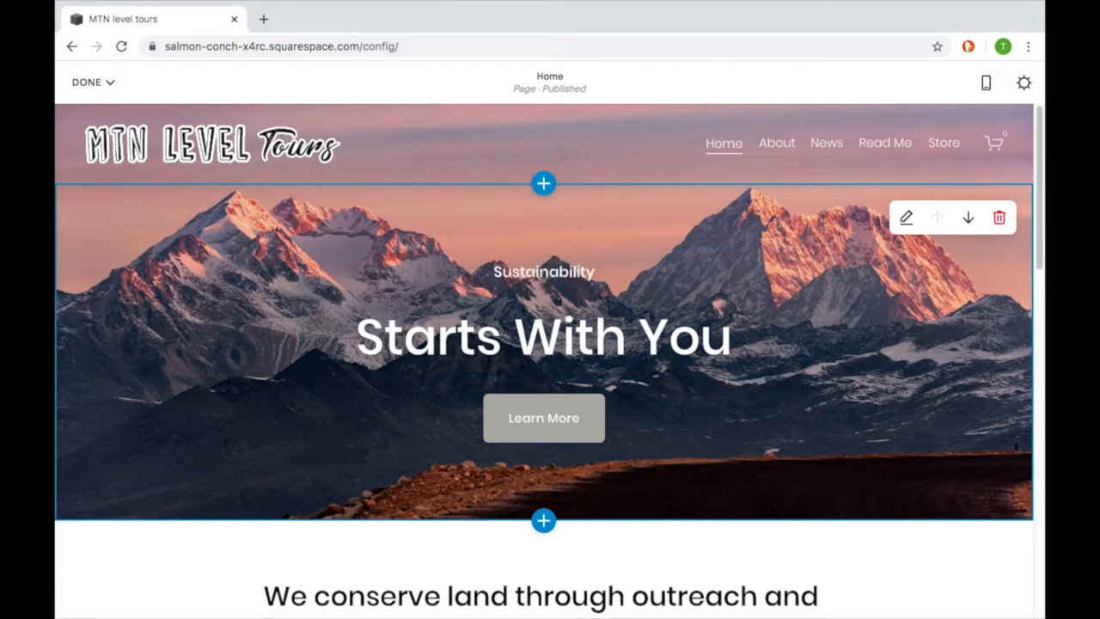
- Replace the banner's "Sustainability" and "Starts With You" text with "Your Next Adventure Awaits!"
click(610, 277)
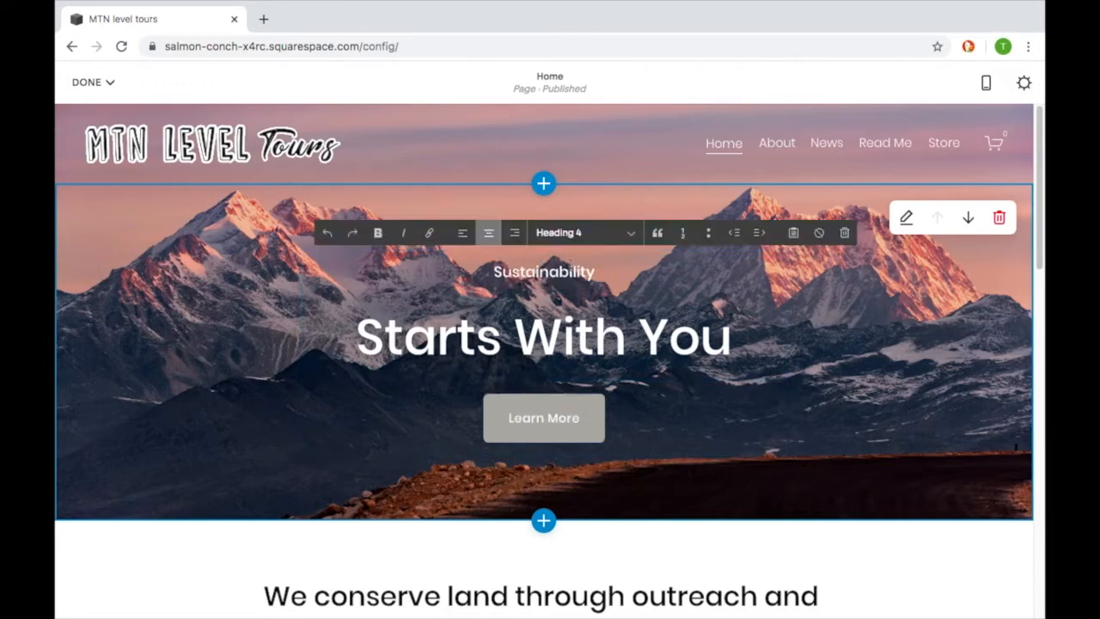
click(560, 271)
click(526, 270)
click(561, 337)
click(502, 337)
drag(732, 339, 521, 250)
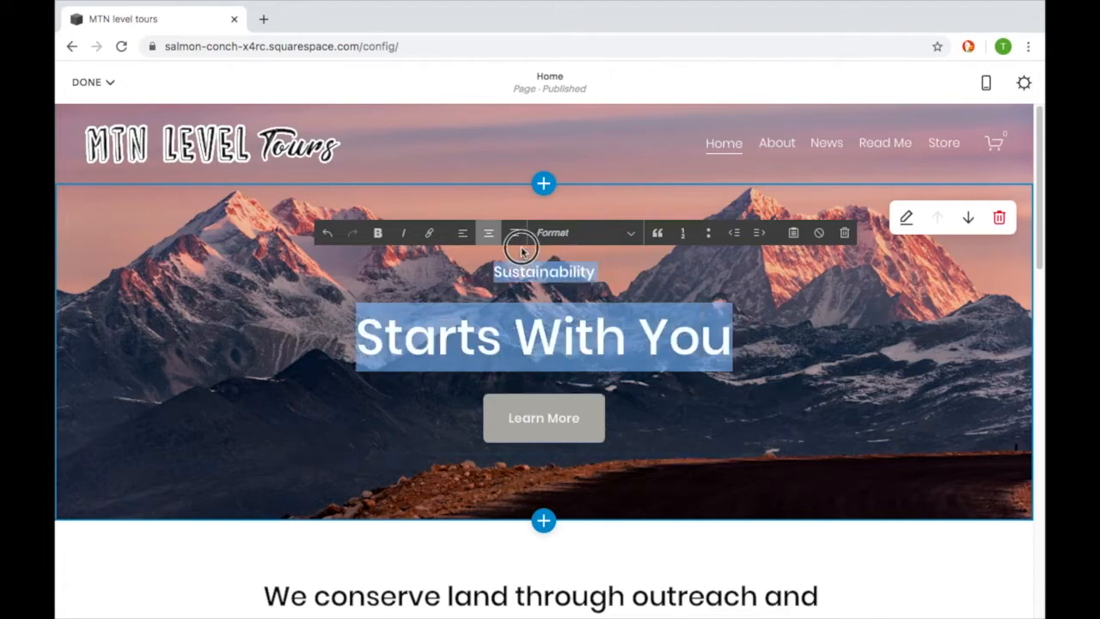
key(BackSpace)
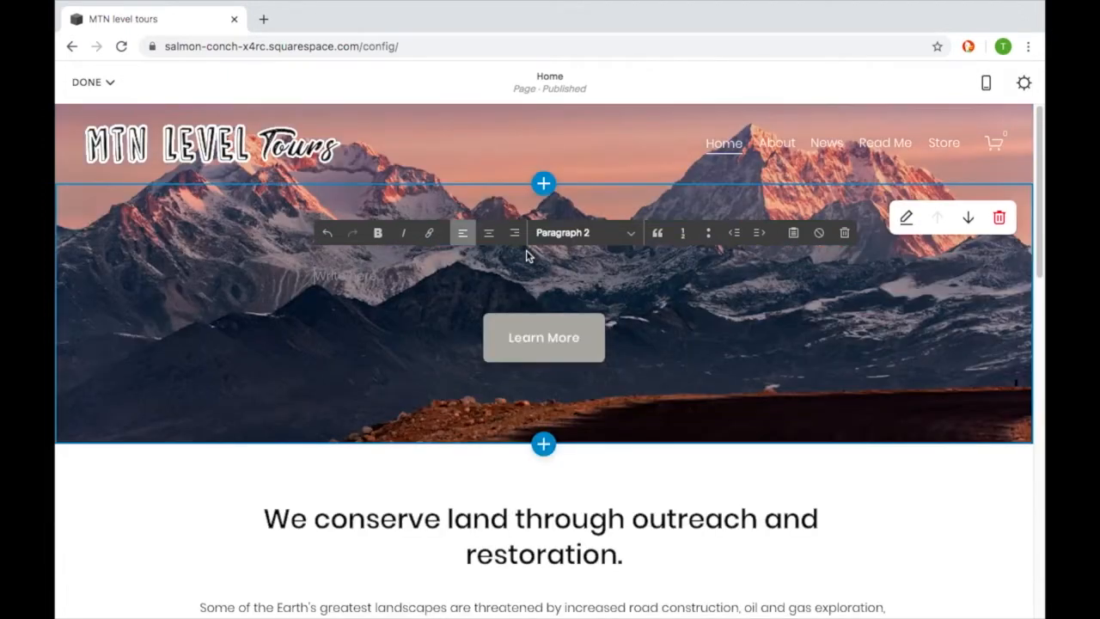
text(Your Next Adventure Awaits)
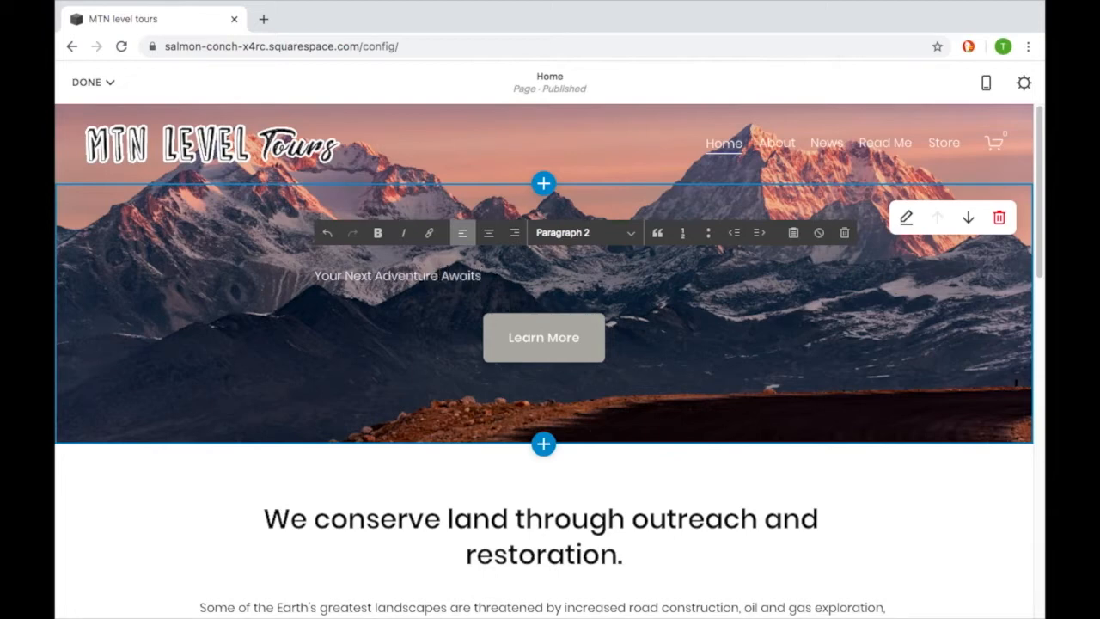
- Format the "Your Next Adventure Awaits!" banner text as Heading 3 and centre it
drag(487, 276, 254, 275)
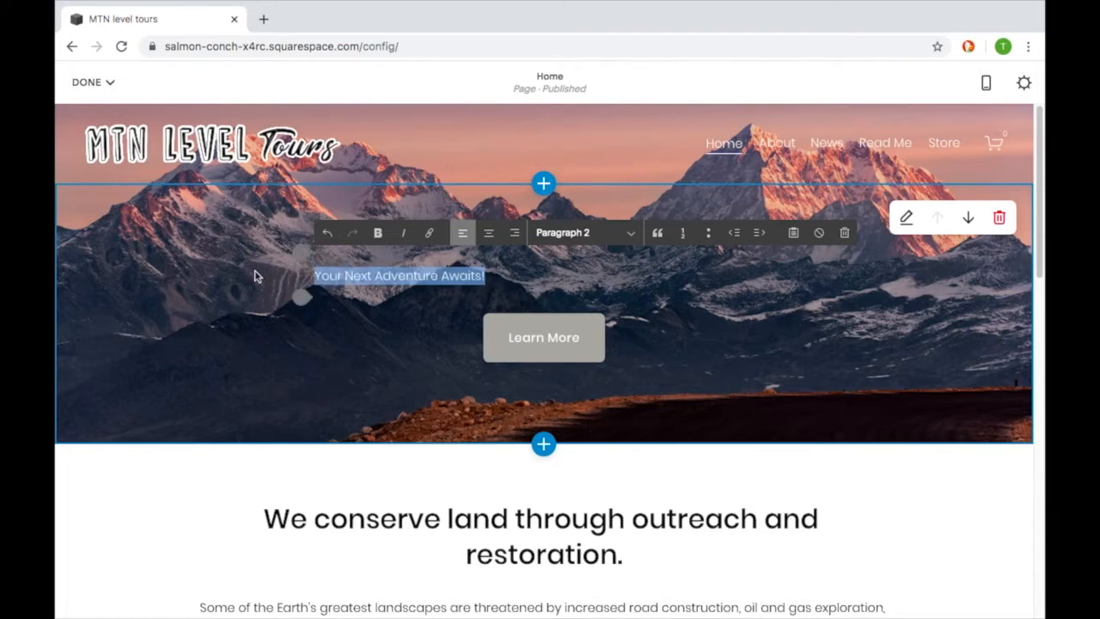
click(623, 234)
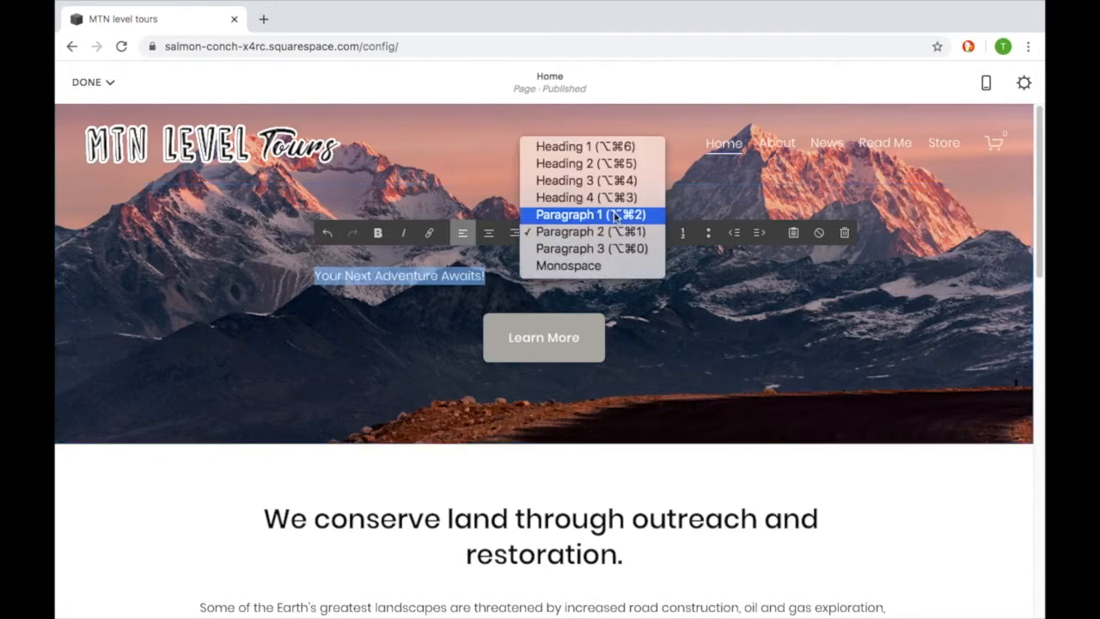
click(581, 182)
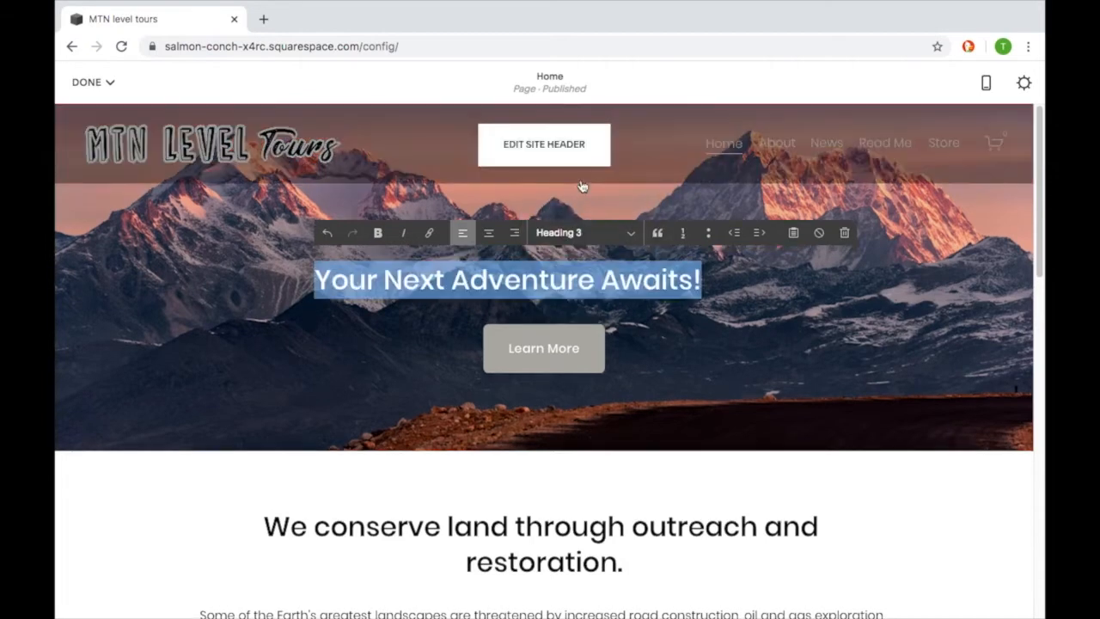
click(590, 234)
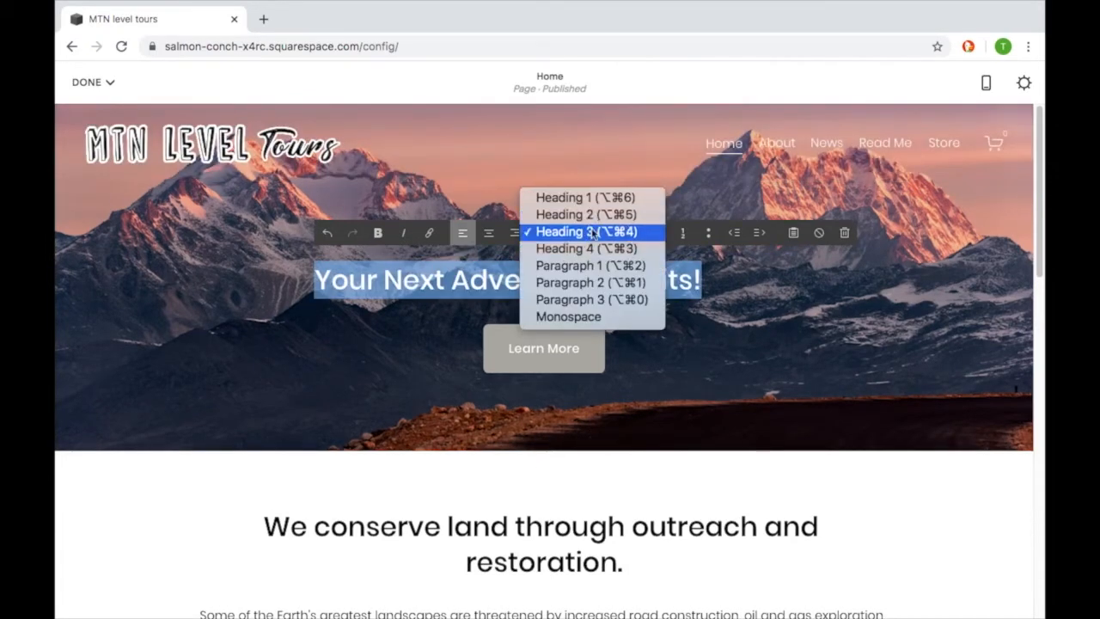
click(592, 217)
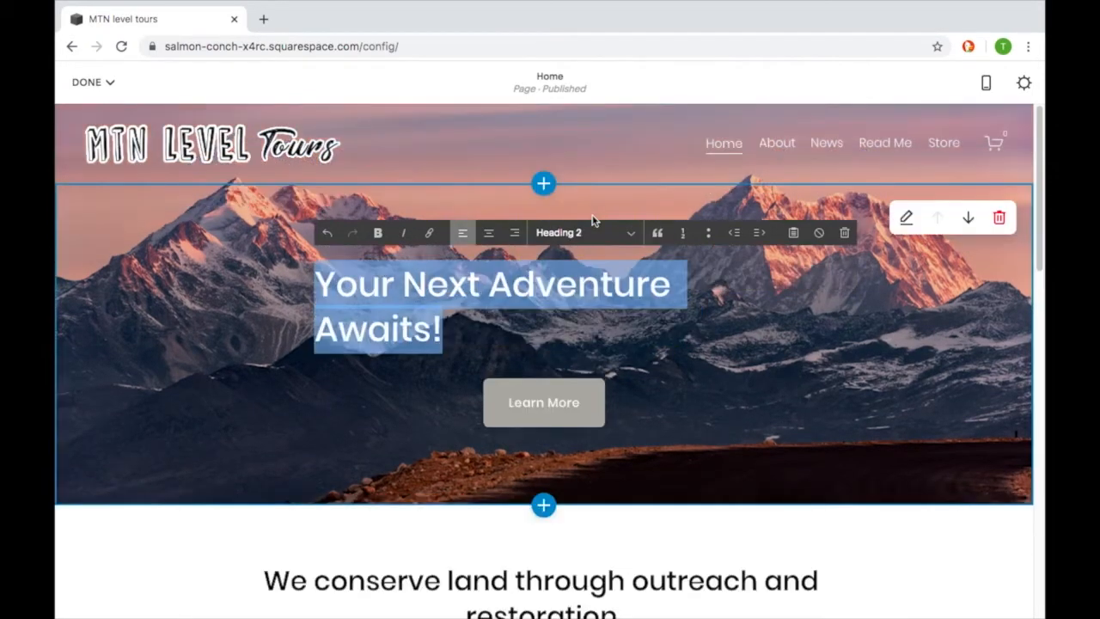
click(488, 233)
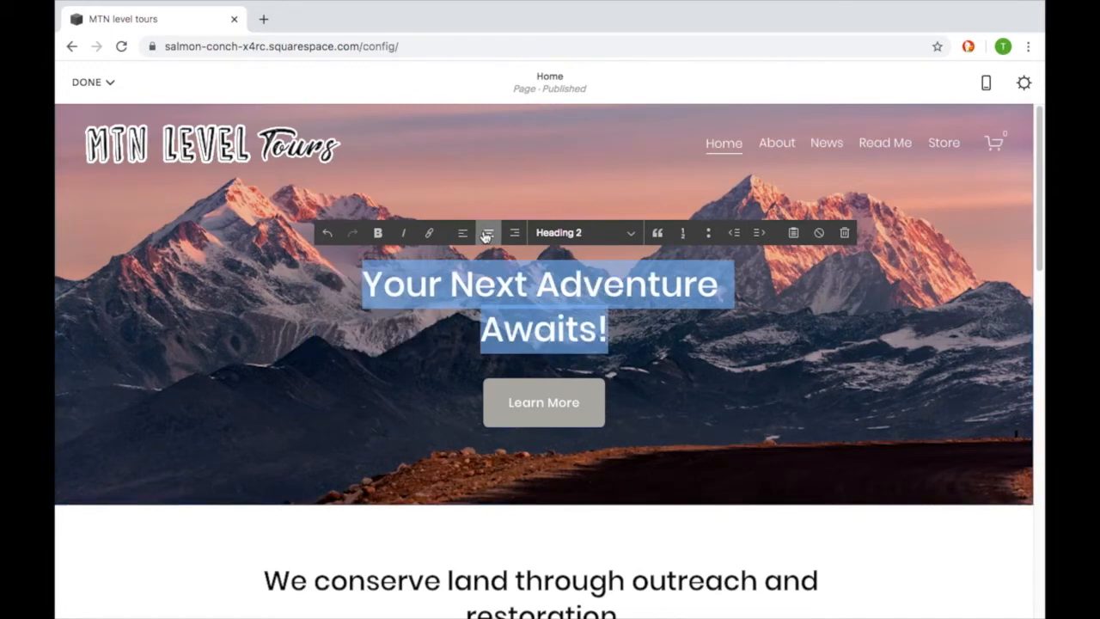
click(632, 232)
click(627, 250)
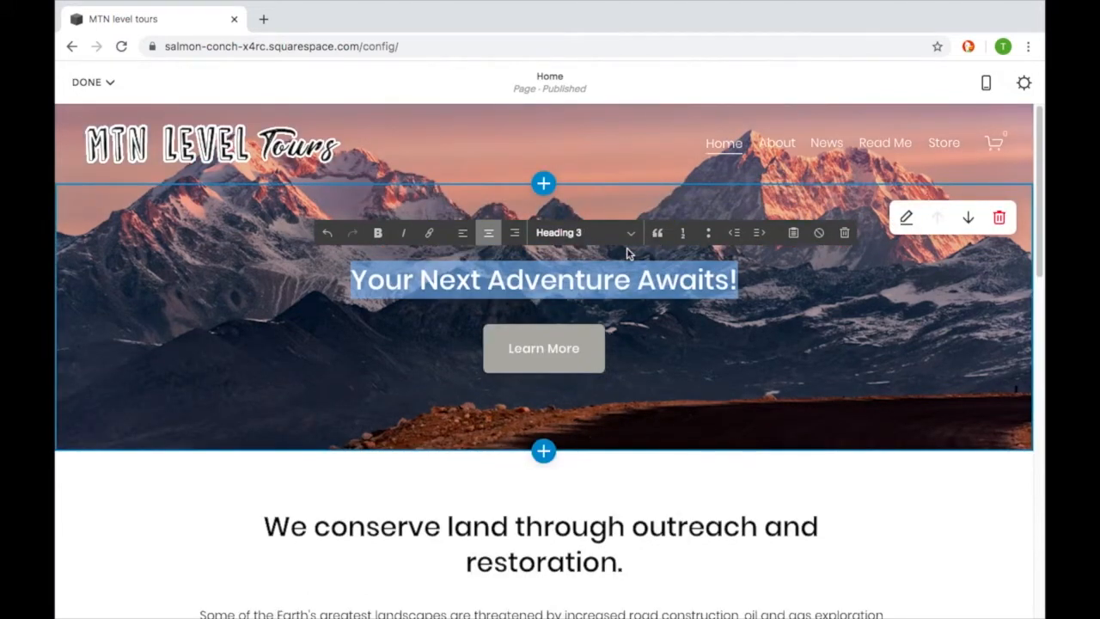
click(863, 304)
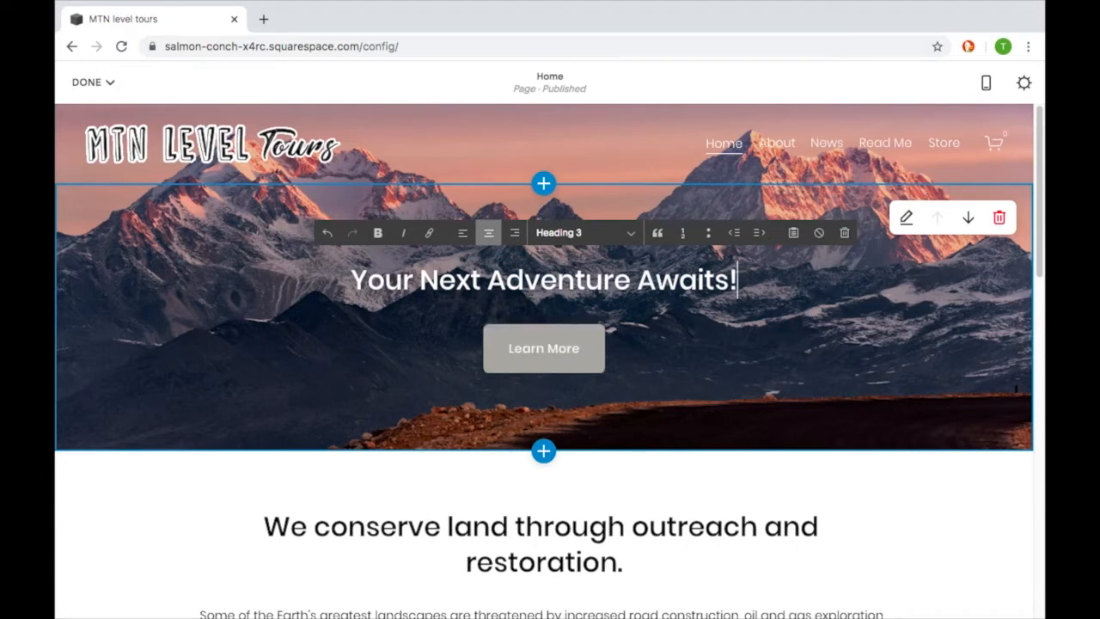
- Try a new paragraph of filler text below the banner heading, and delete it again
key(Return)
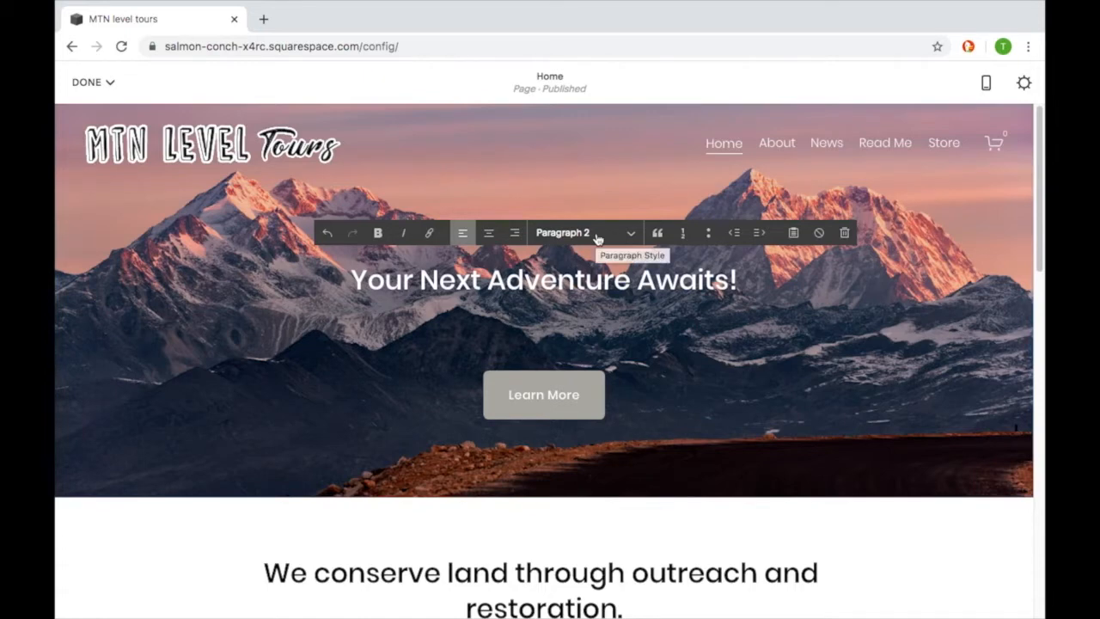
text(tvkhvkjvjlblk)
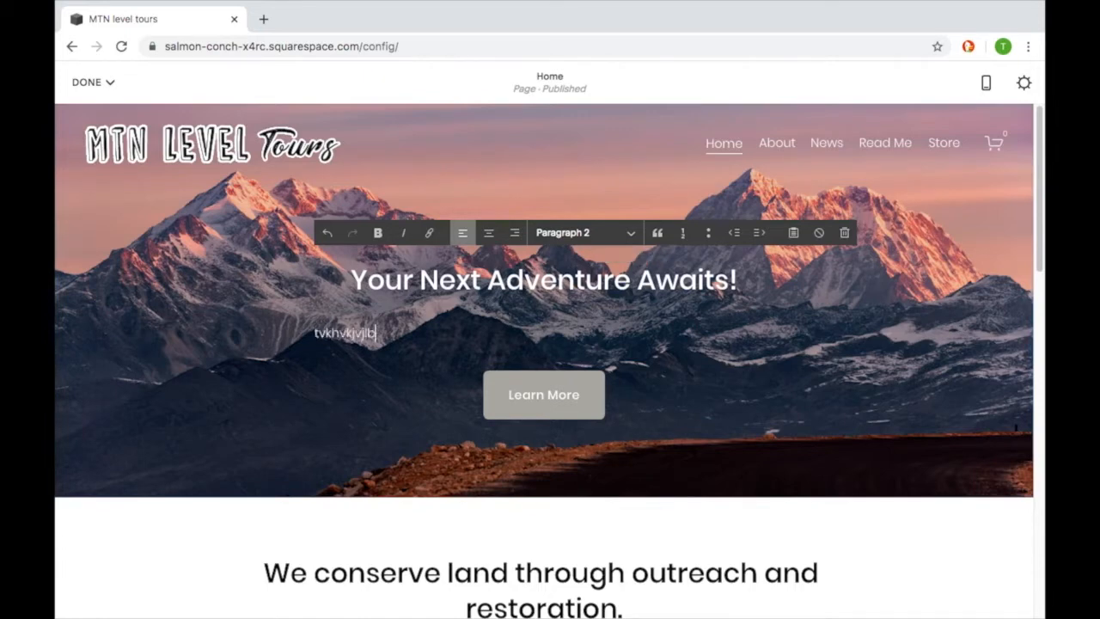
key(BackSpace)
key(BackSpace)
key(BackSpace)
key(BackSpace)
key(BackSpace)
key(BackSpace)
key(BackSpace)
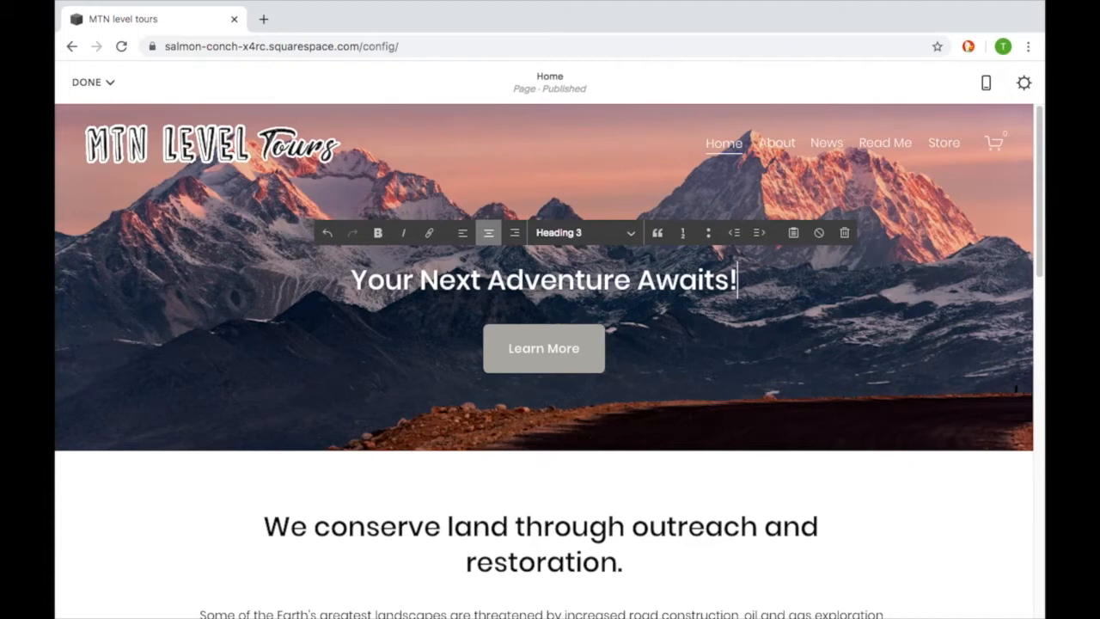
- Try a single line break and a new paragraph after the banner heading, removing each one again
key(Return)
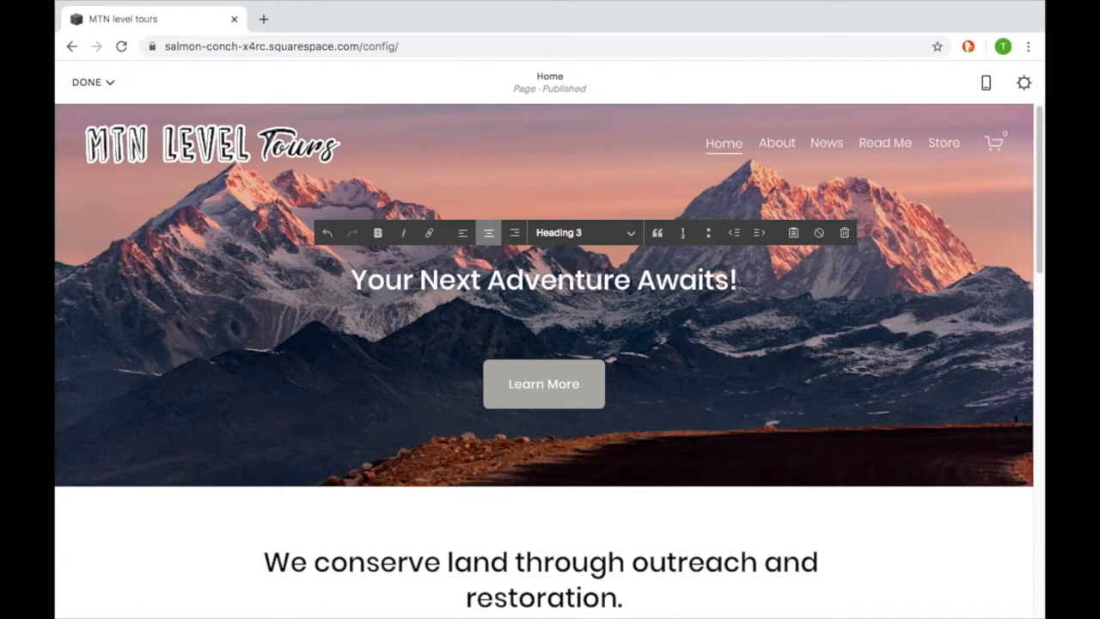
key(BackSpace)
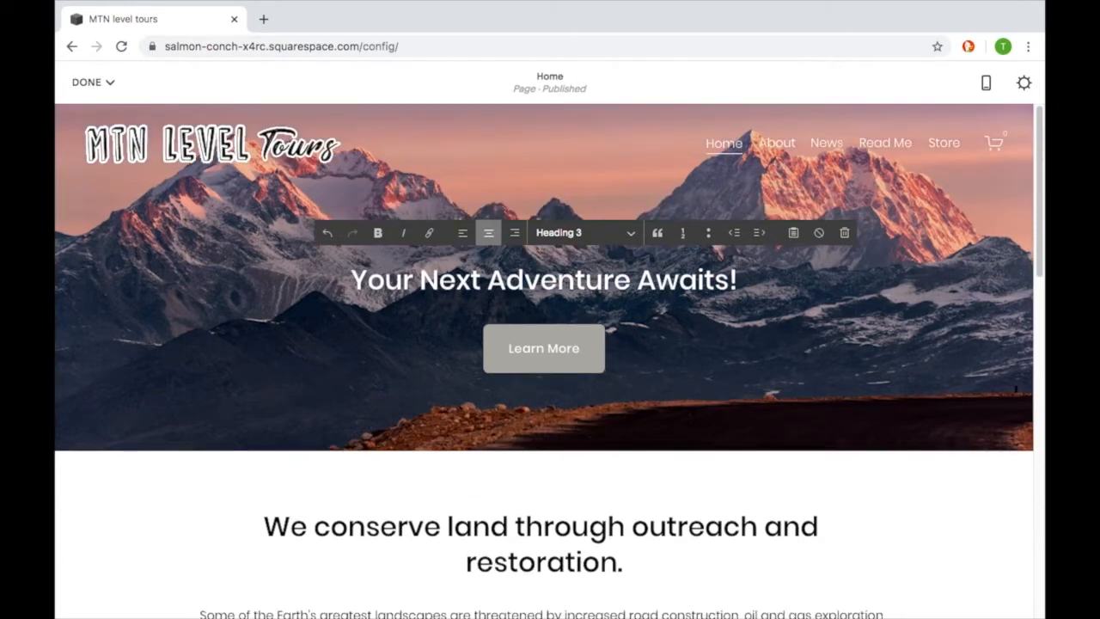
key(Return)
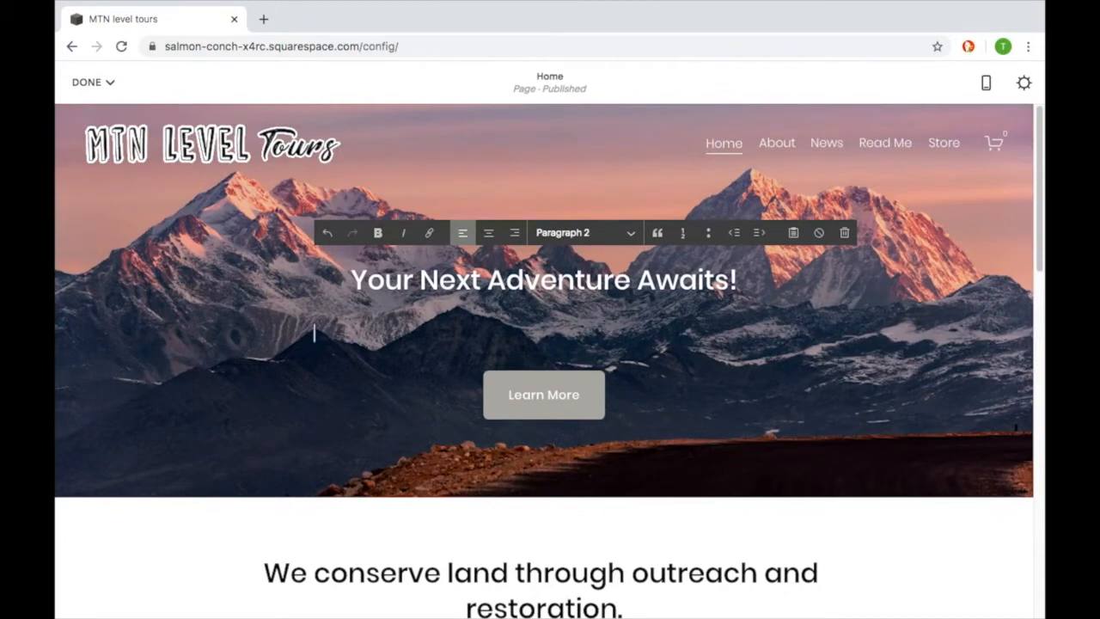
key(BackSpace)
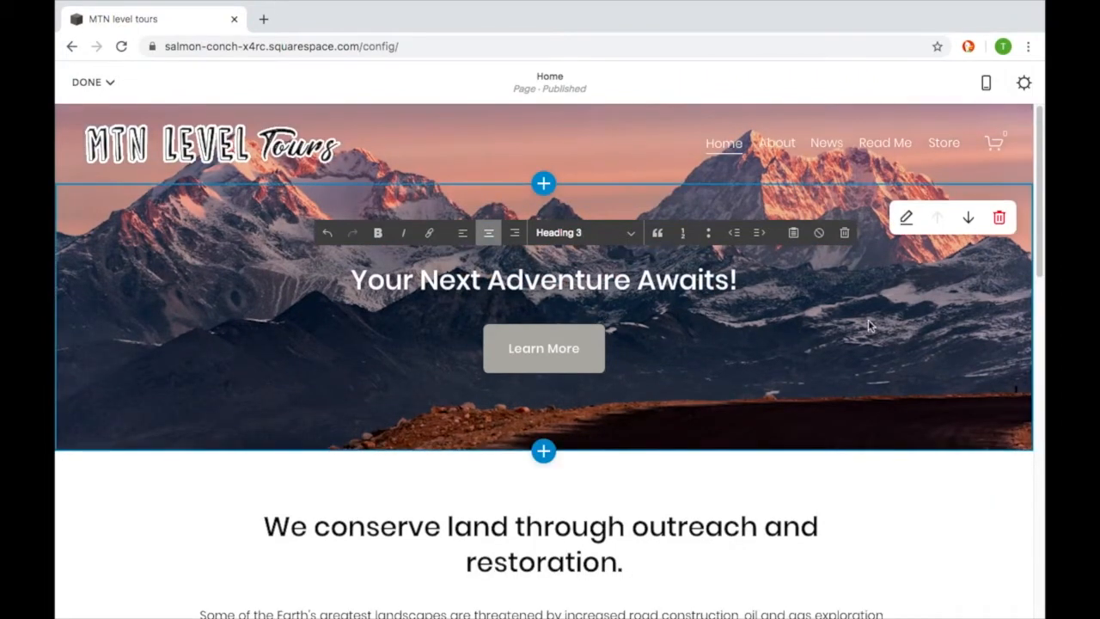
- Change the banner button's text to "View Tours"
mouse_move(555, 343)
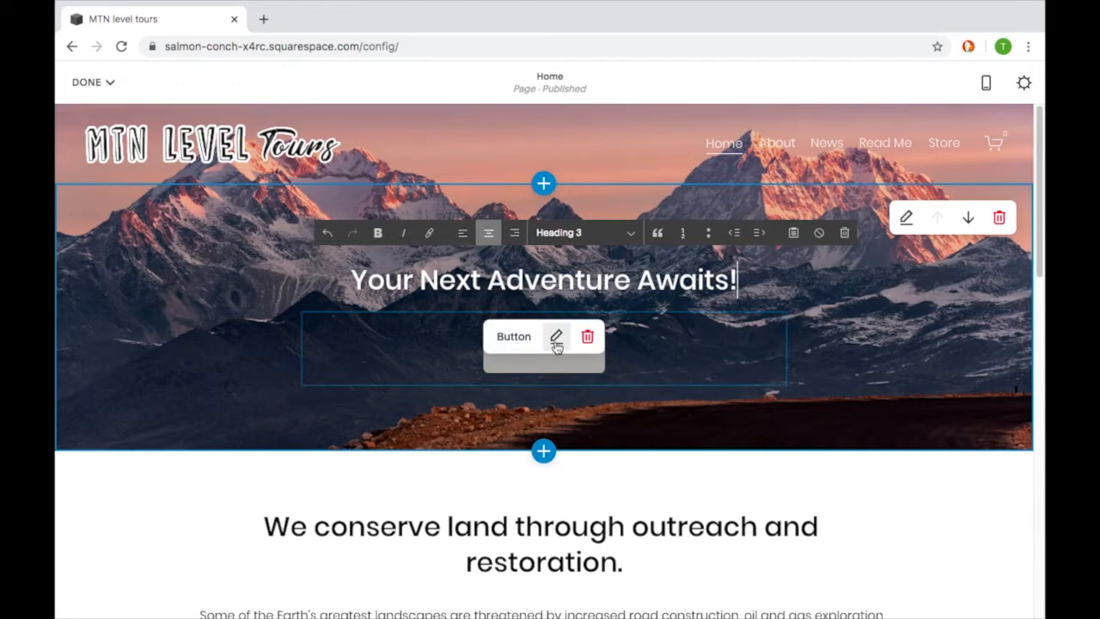
click(556, 338)
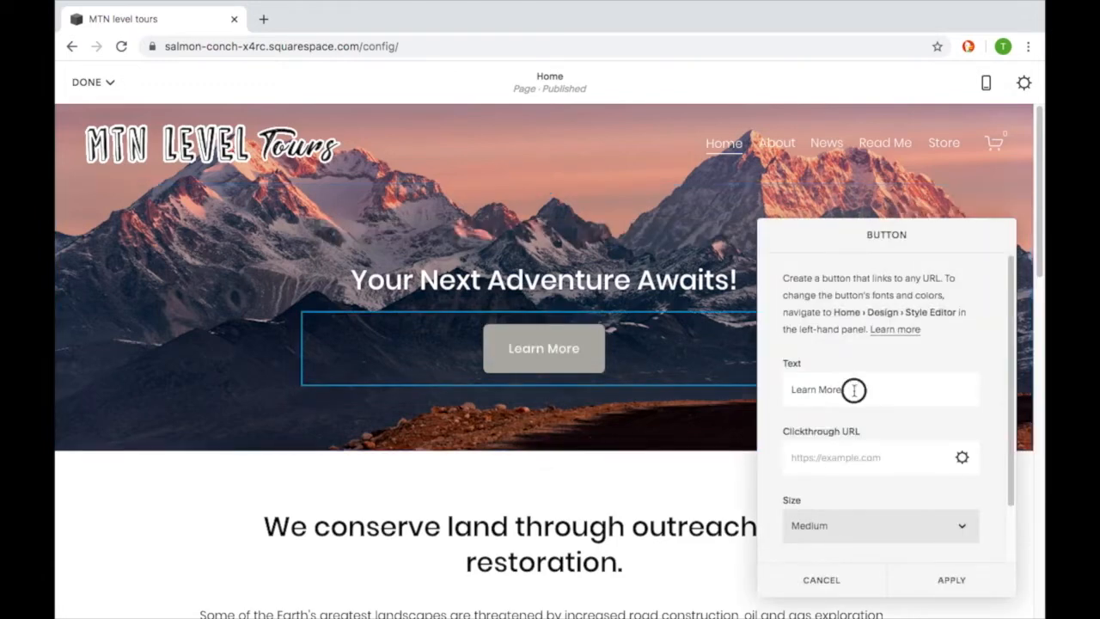
drag(855, 388, 789, 390)
key(BackSpace)
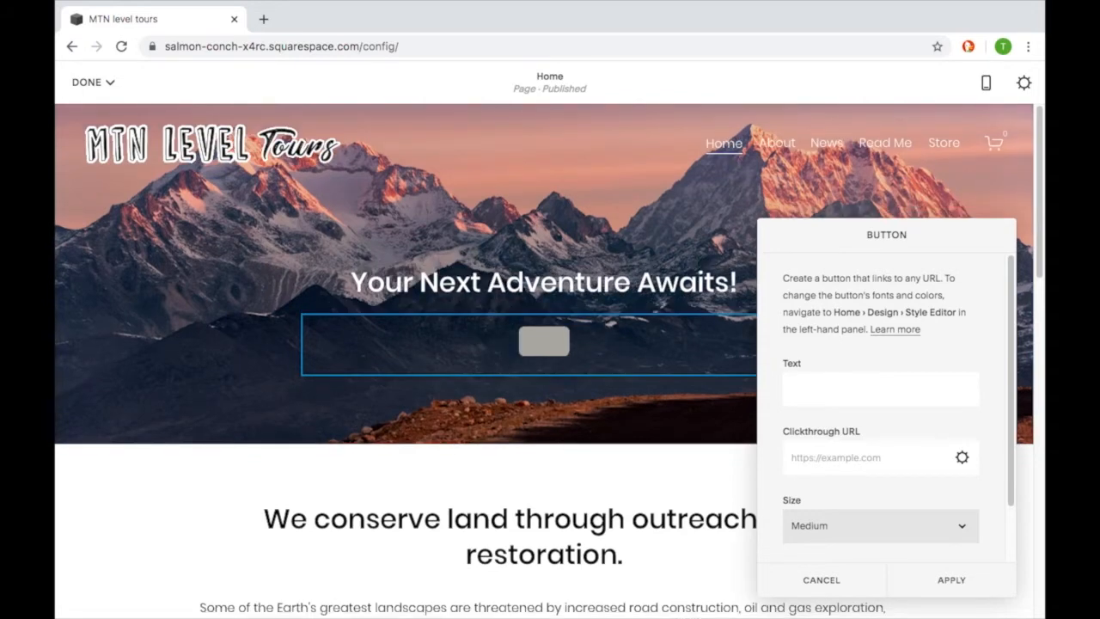
text(V)
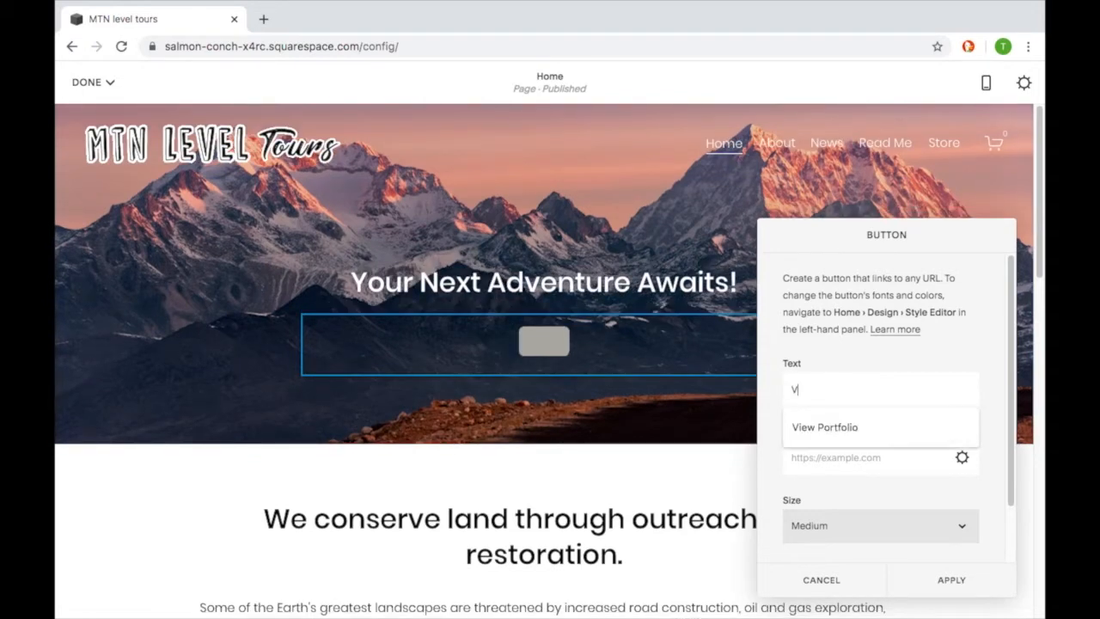
text(iew Tours)
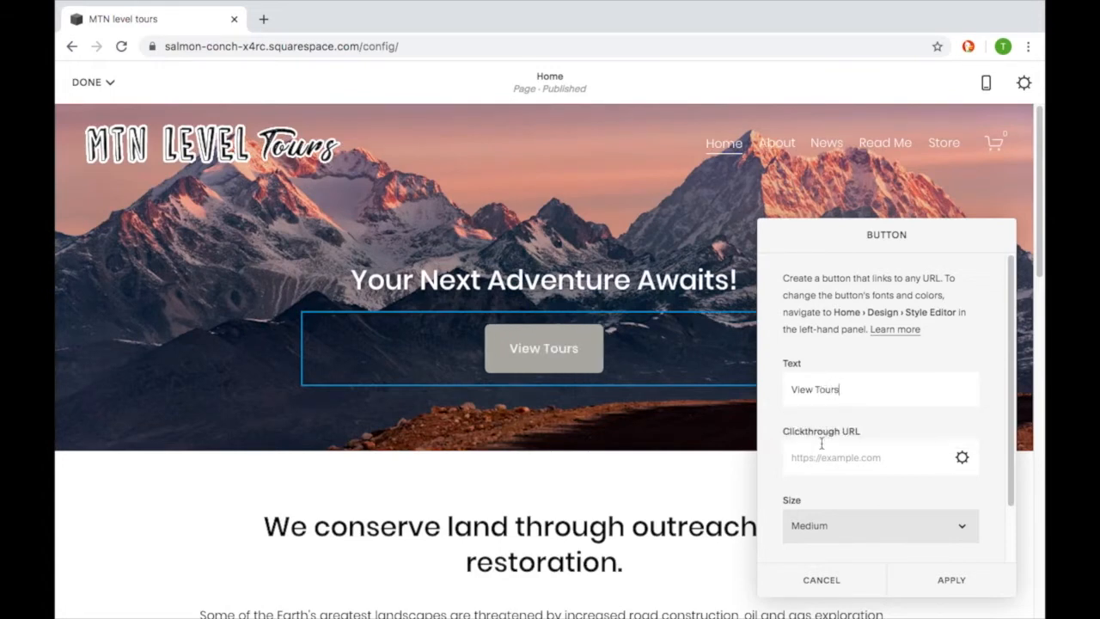
- Link the "View Tours" button to the Tour directory page, save the link and close the button settings
click(963, 459)
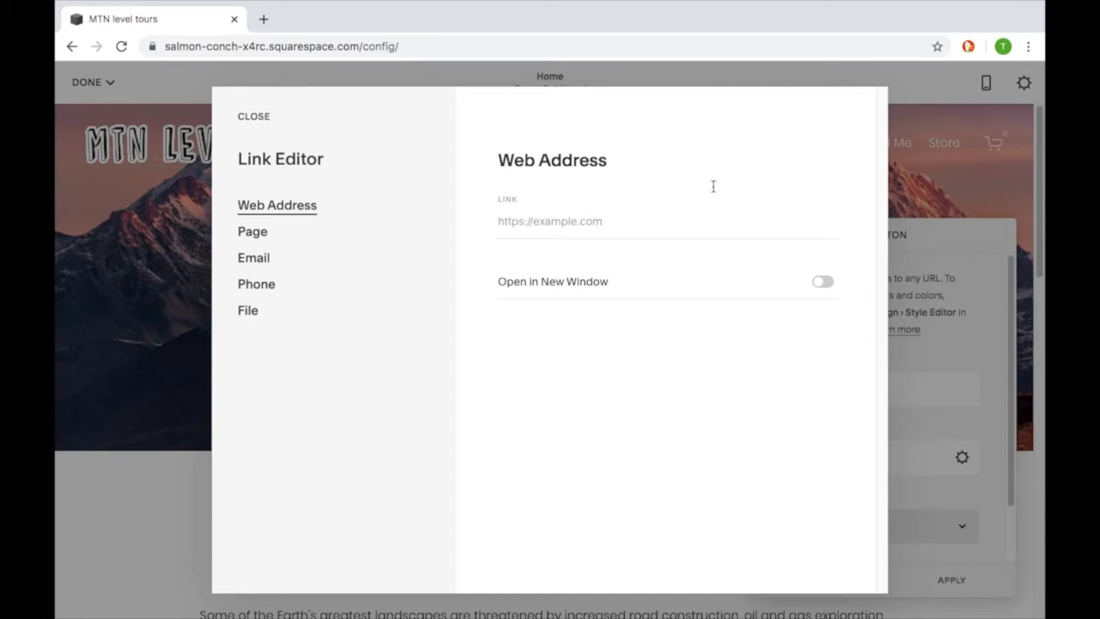
click(261, 234)
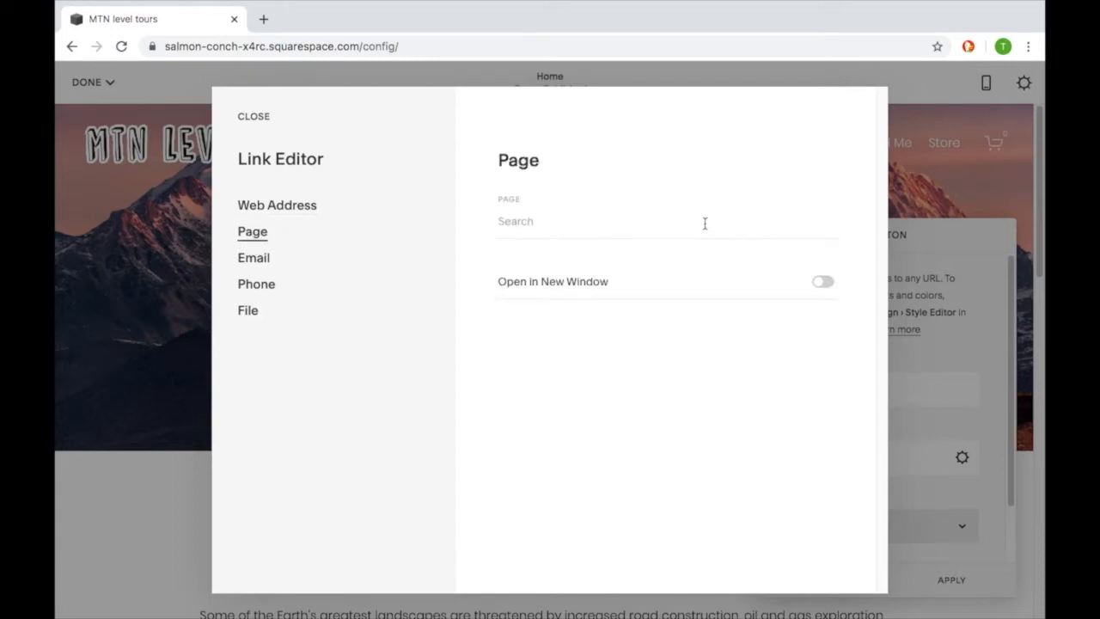
click(701, 225)
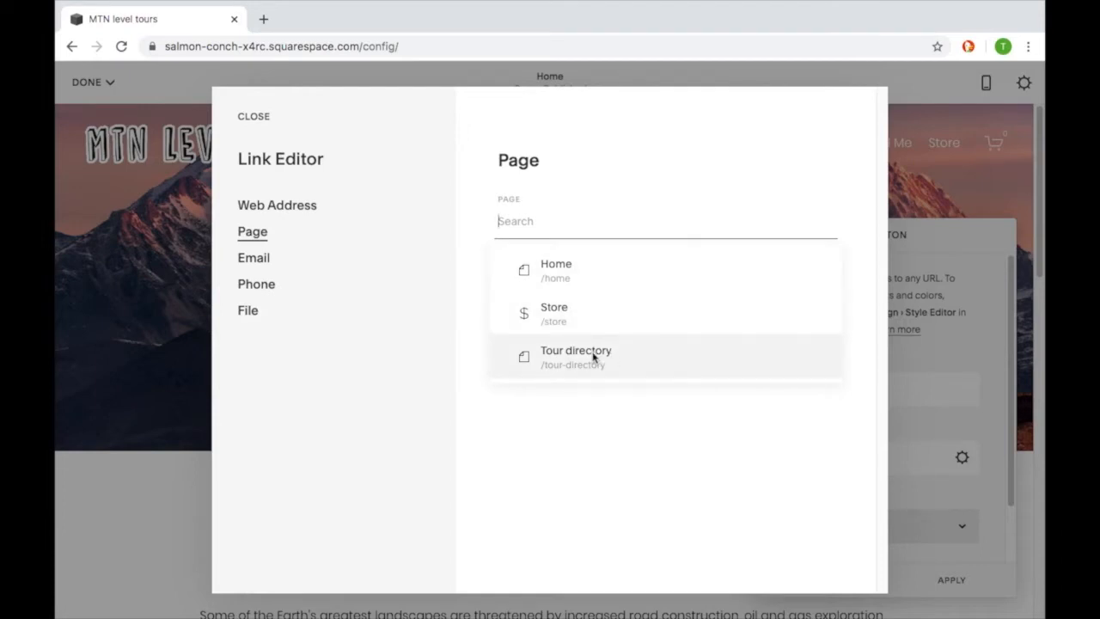
click(593, 358)
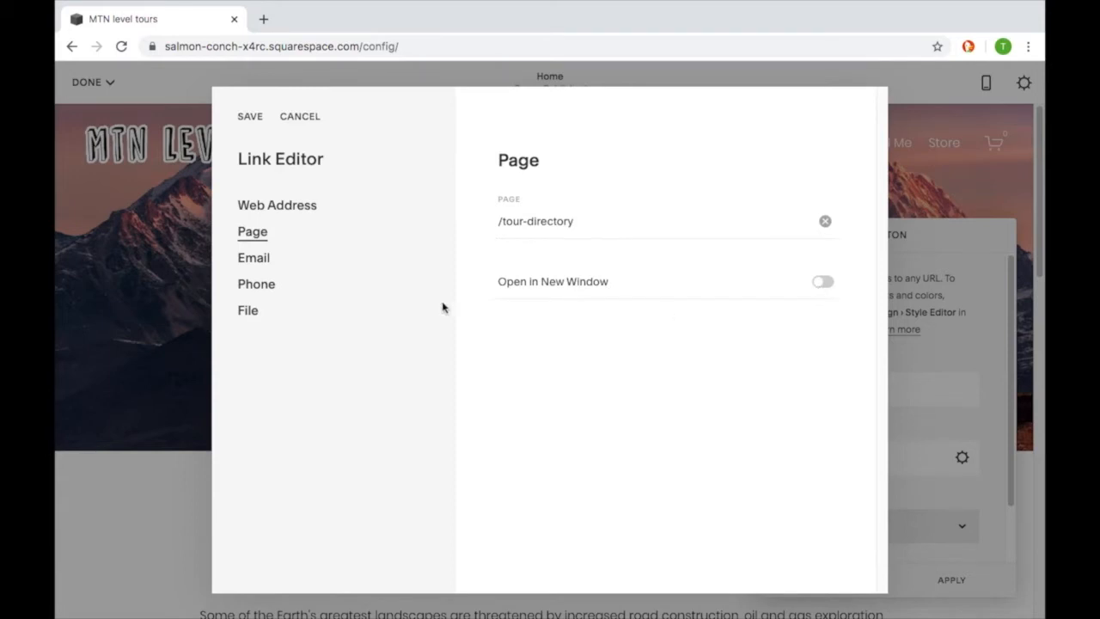
click(256, 259)
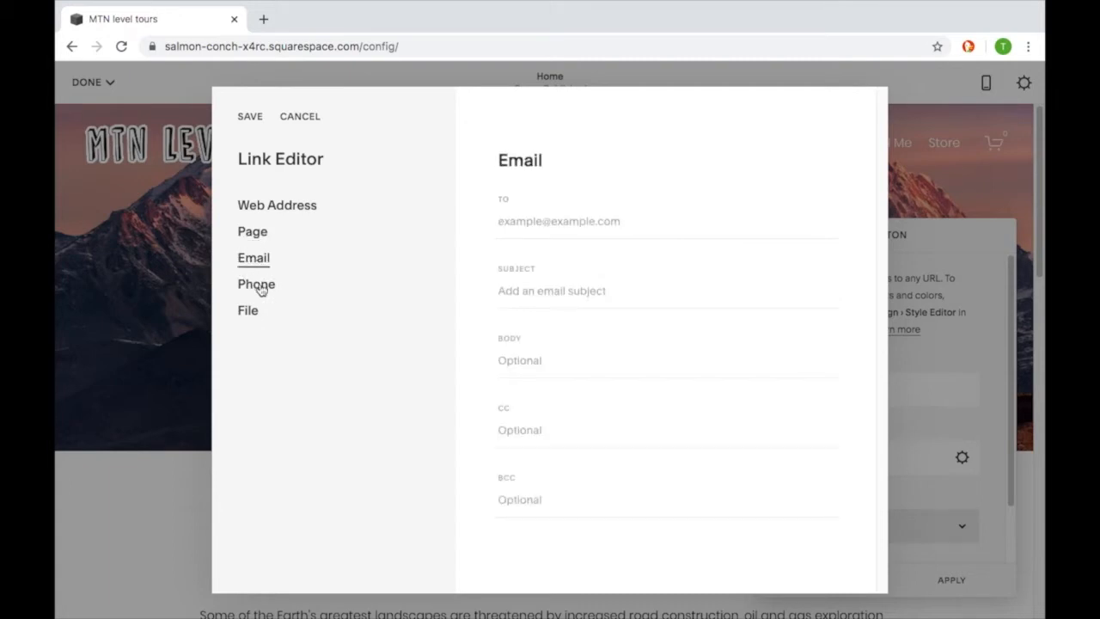
click(259, 288)
click(249, 118)
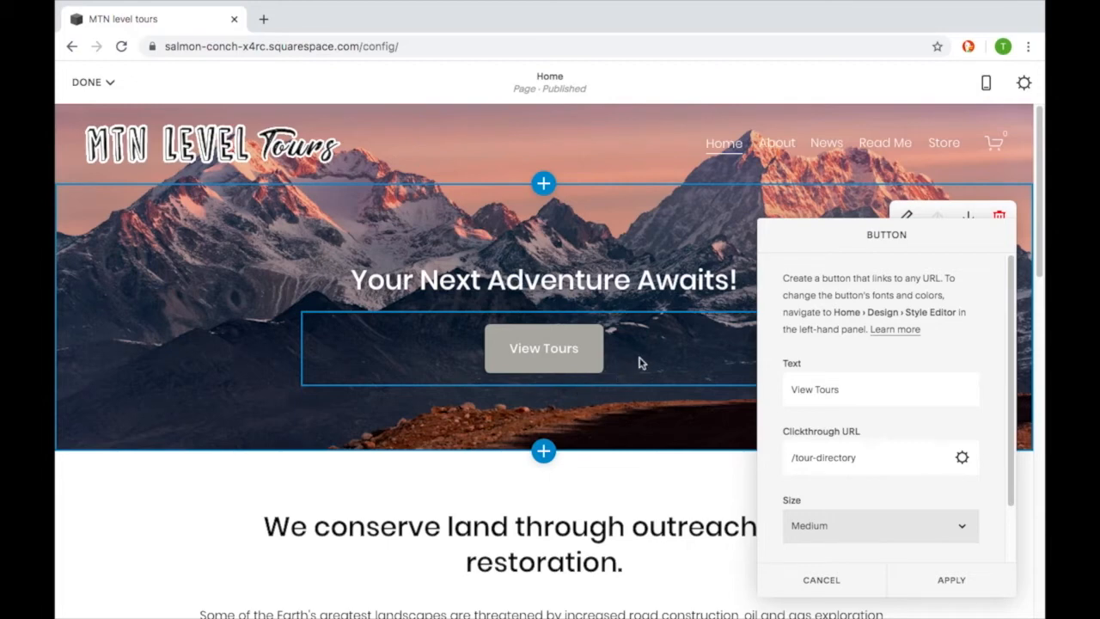
click(229, 269)
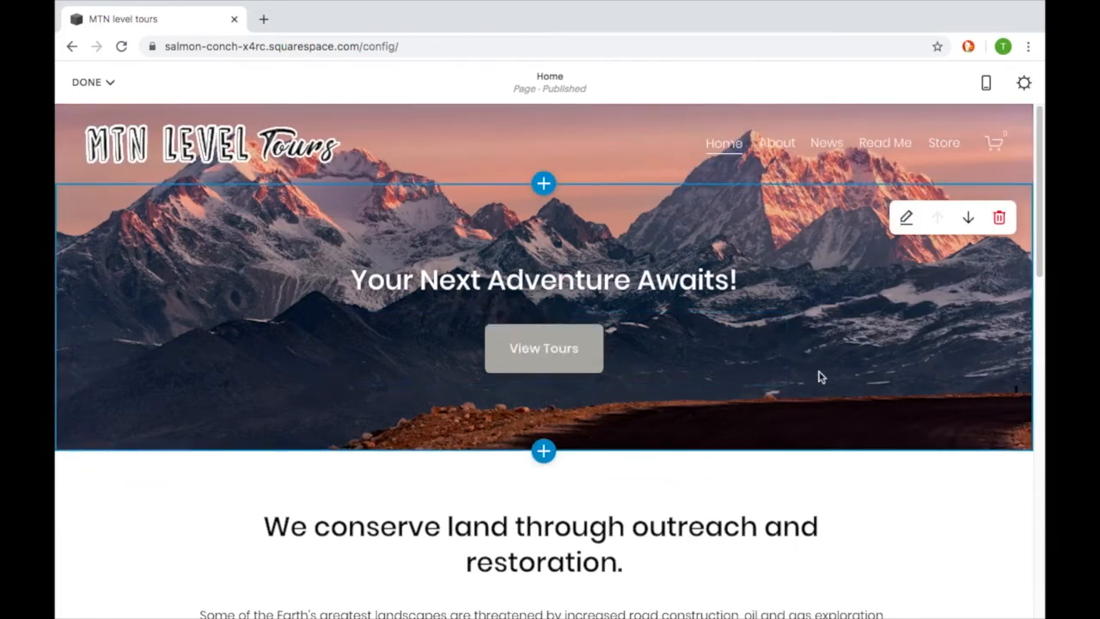
- Save the changes made to the home page
scroll(819, 377, down, 1)
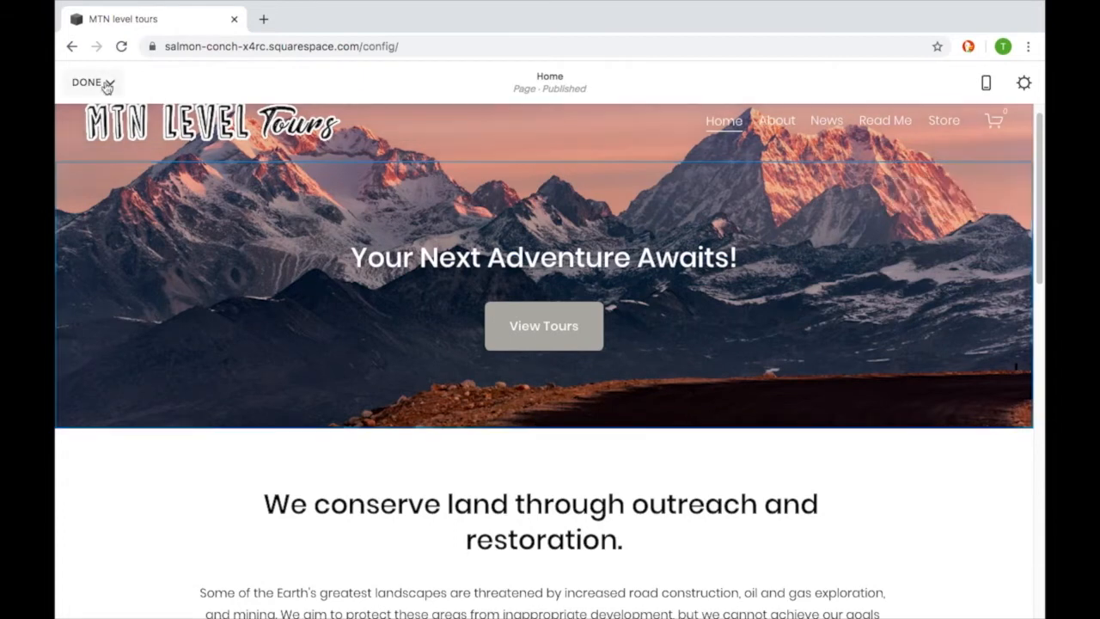
mouse_move(96, 86)
click(94, 115)
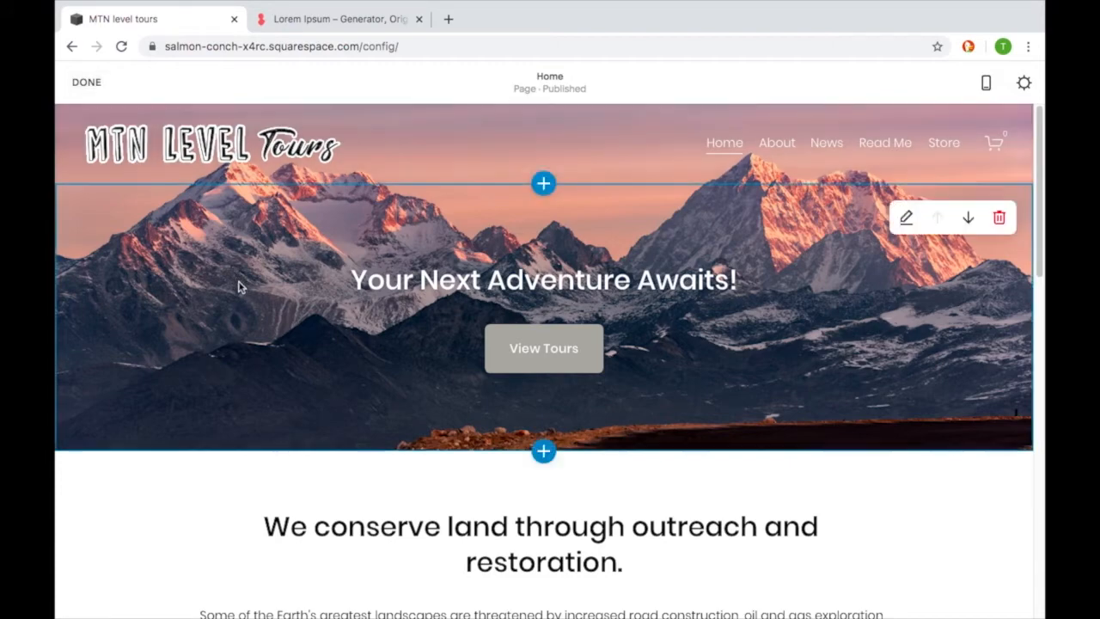
- Replace the heading of the section below the banner with "About our Tours"
scroll(242, 287, down, 1)
scroll(242, 287, down, 5)
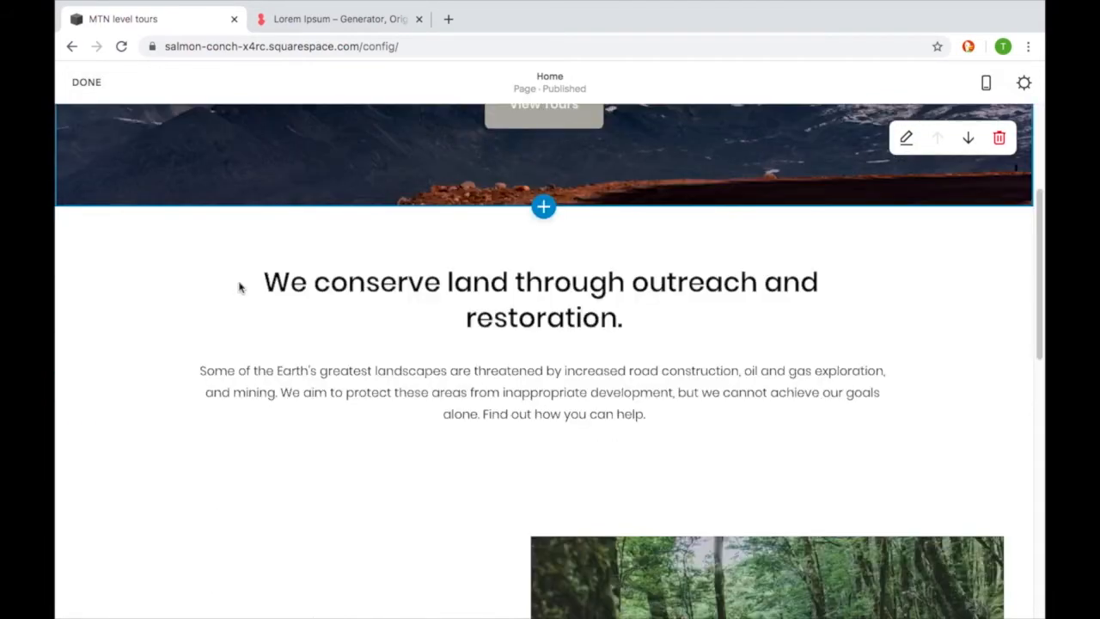
scroll(240, 283, up, 1)
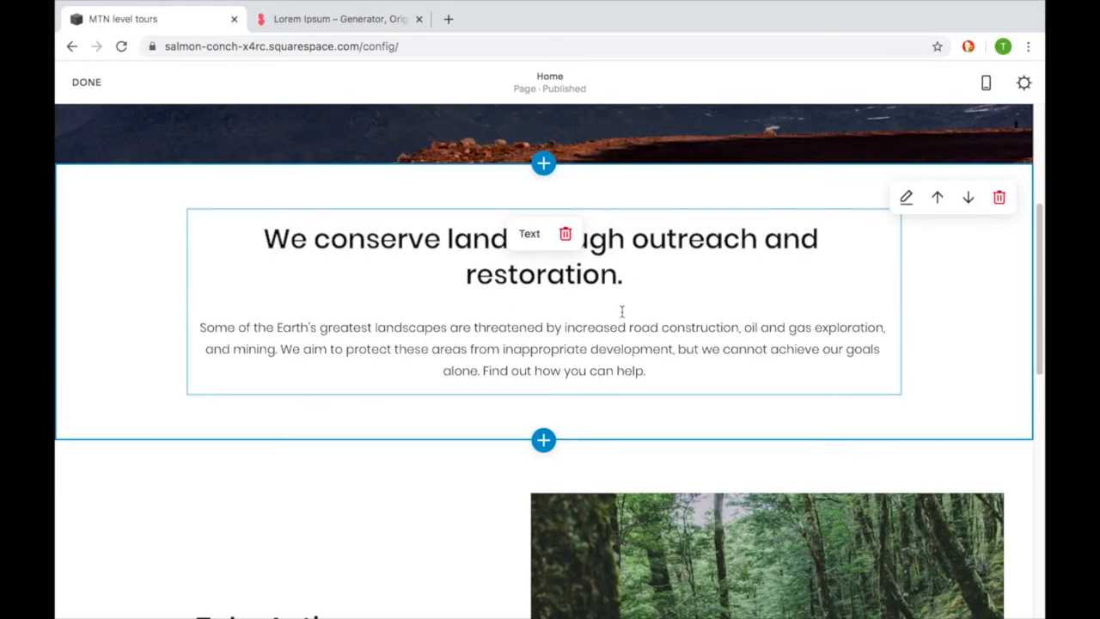
drag(628, 273, 223, 235)
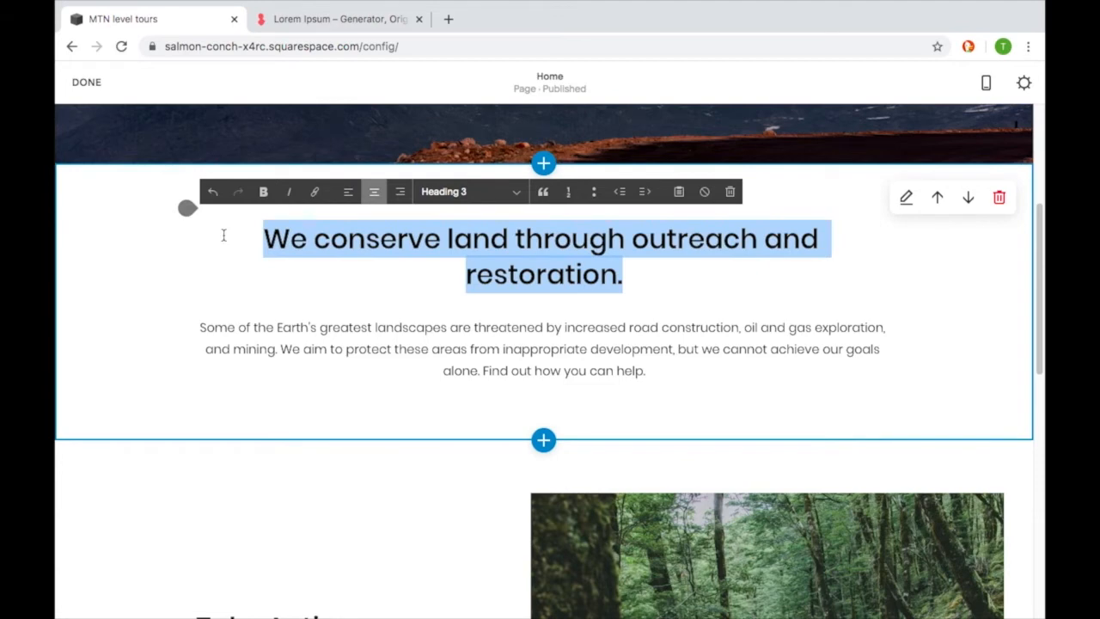
text(About our Tours)
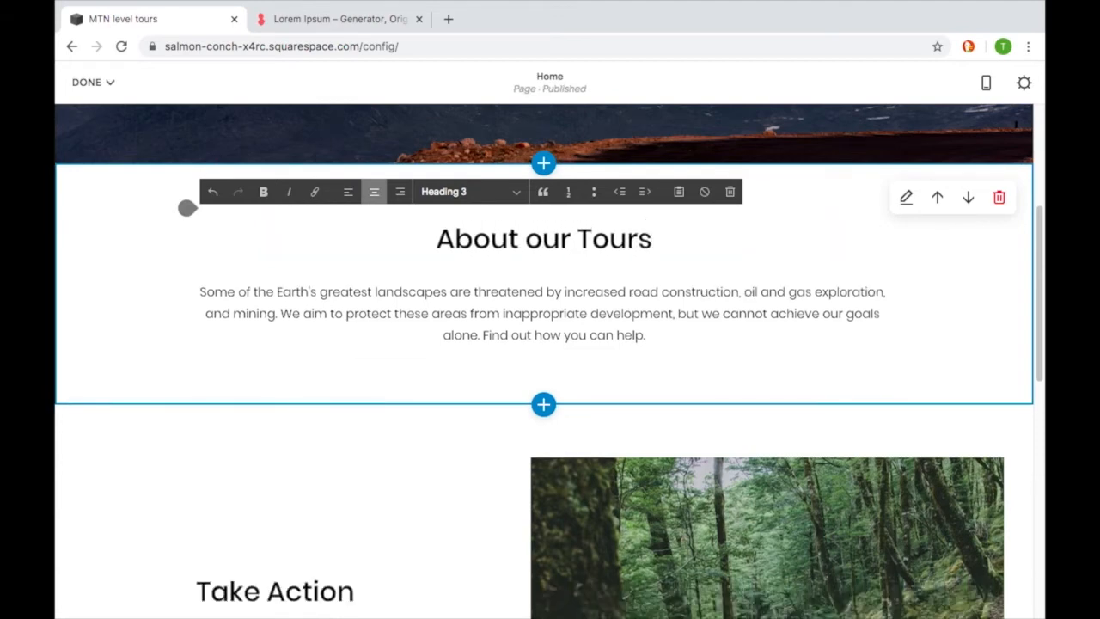
- Copy the generated lorem ipsum paragraph from the loremipsum.io page and close that page
click(344, 19)
scroll(538, 368, down, 1)
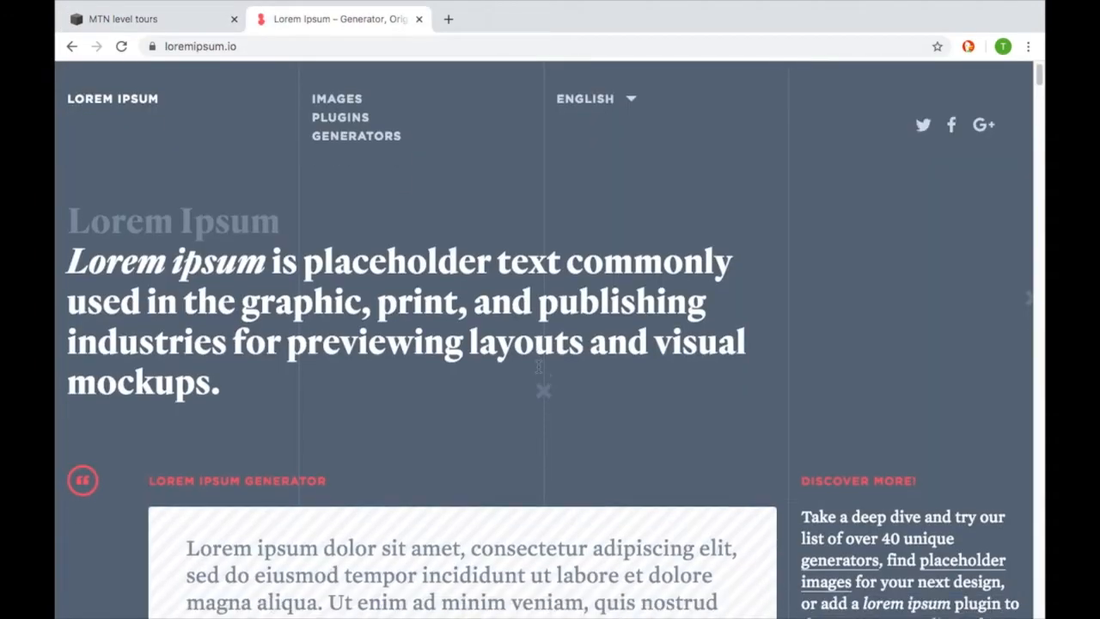
scroll(538, 371, down, 5)
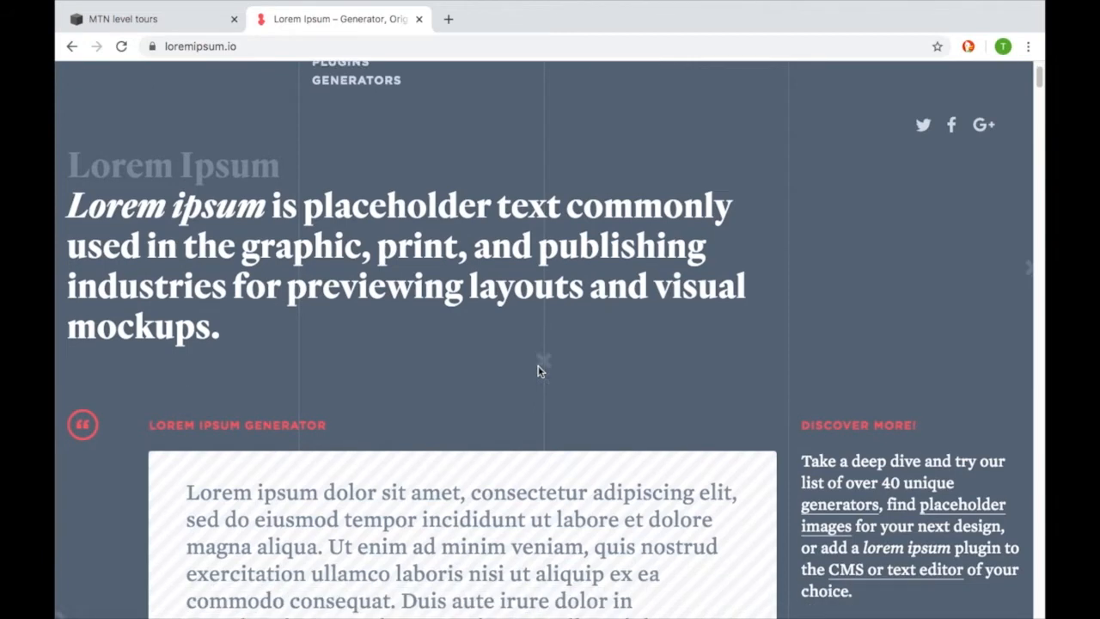
scroll(539, 371, down, 1)
drag(387, 494, 164, 257)
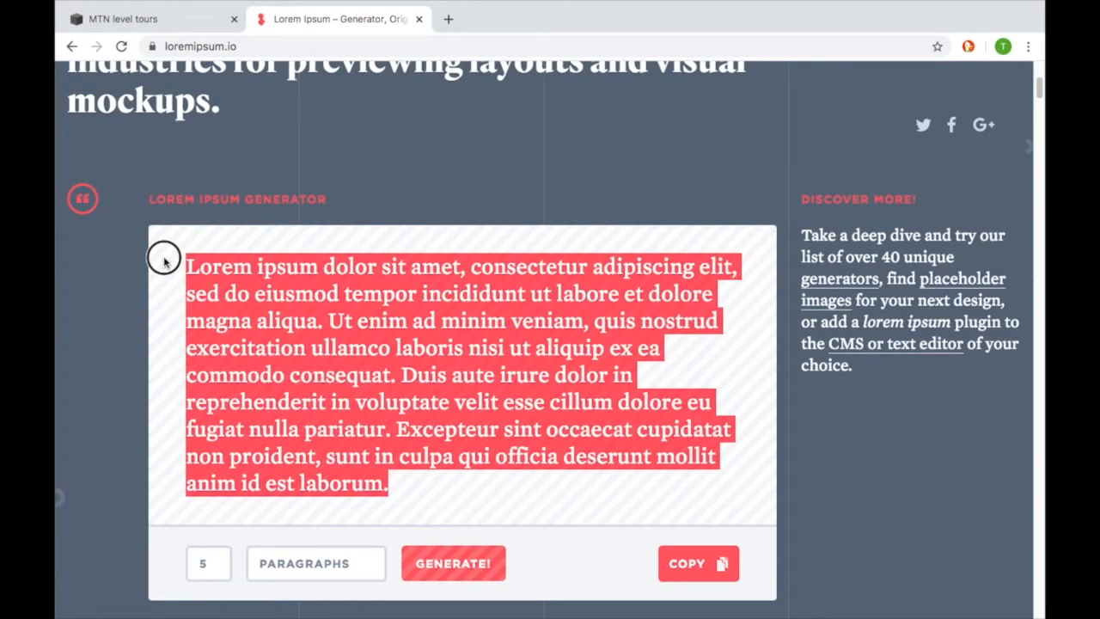
right_click(306, 313)
click(331, 341)
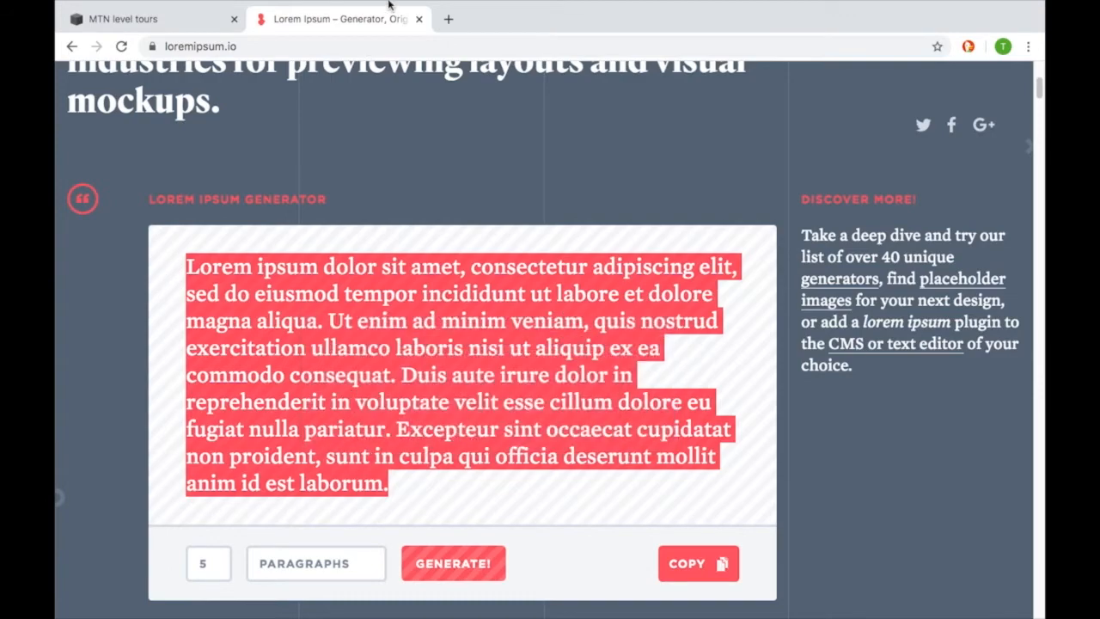
click(418, 19)
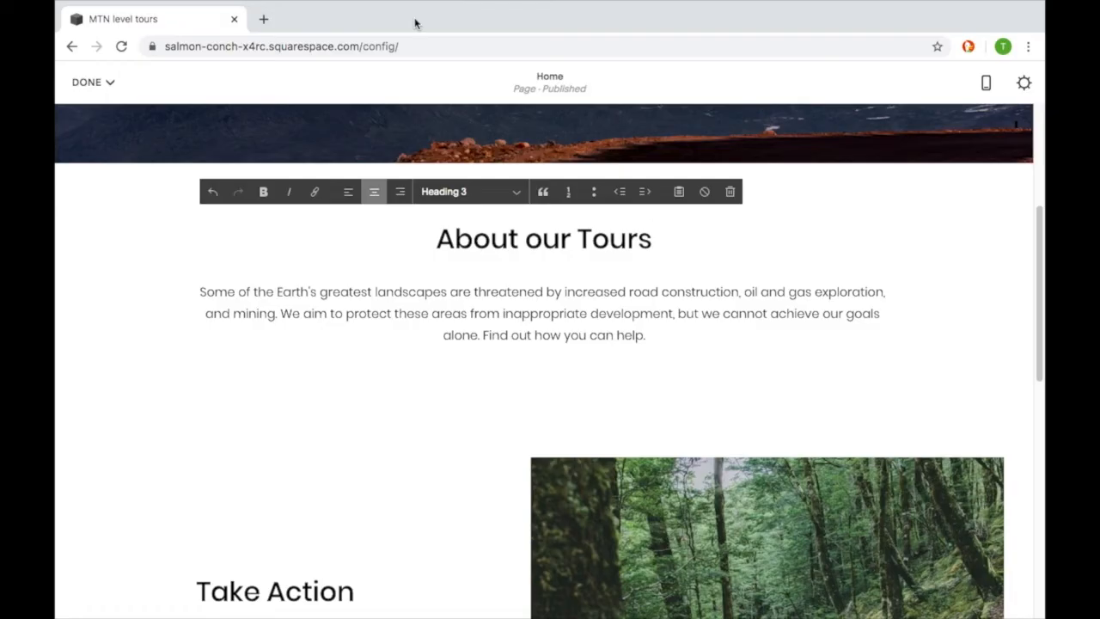
- Replace the paragraph under "About our Tours" with the copied lorem ipsum text, inserted twice in a row
click(633, 331)
drag(649, 342, 293, 252)
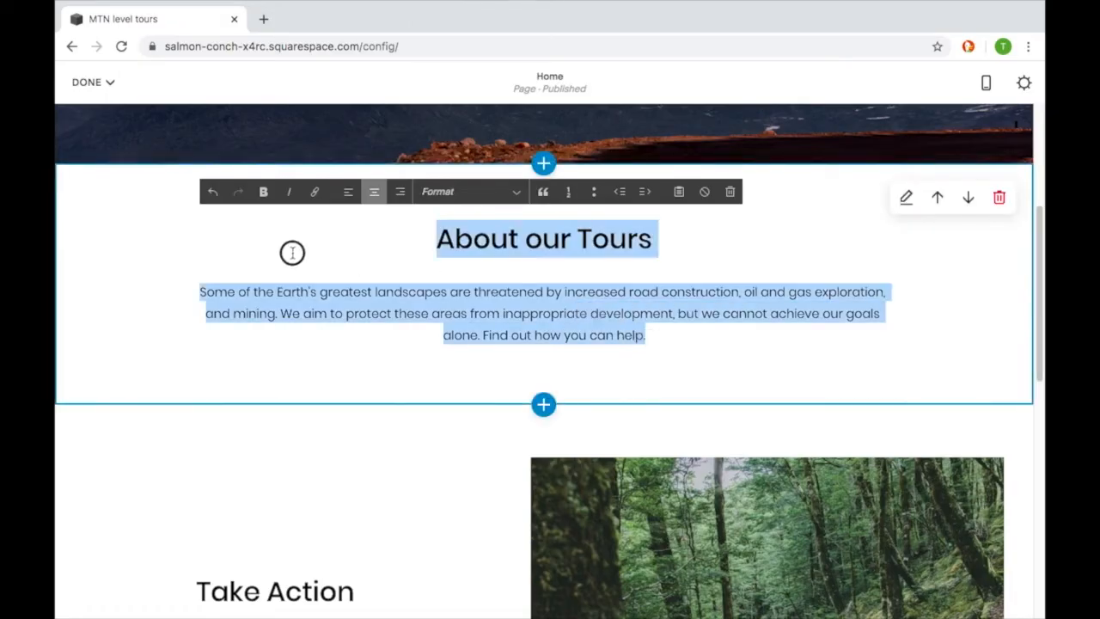
click(487, 332)
drag(648, 339, 188, 308)
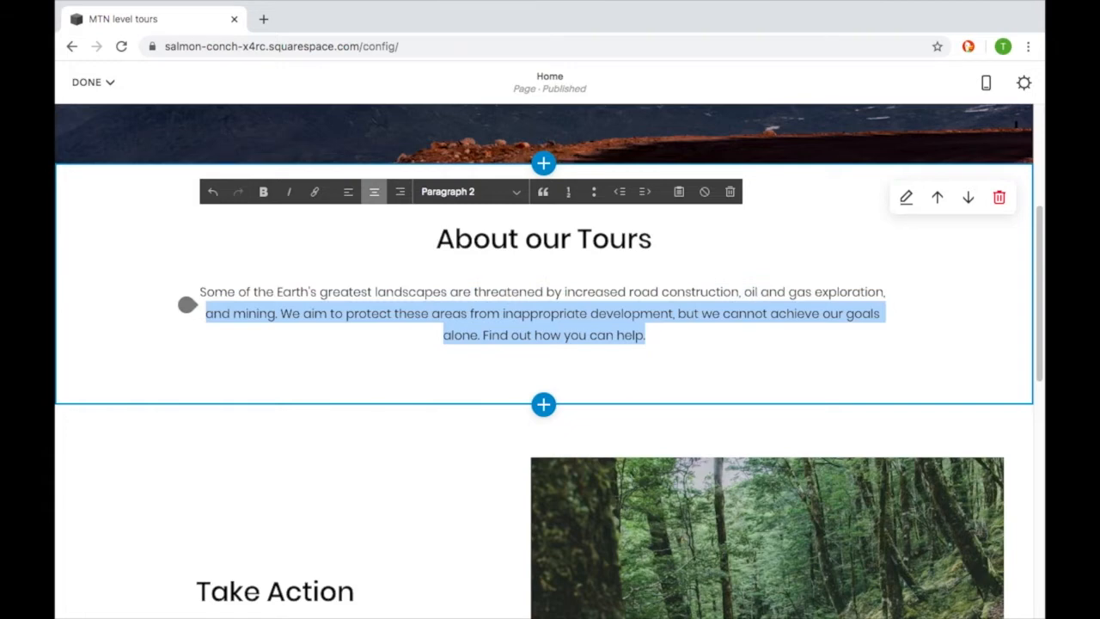
key(BackSpace)
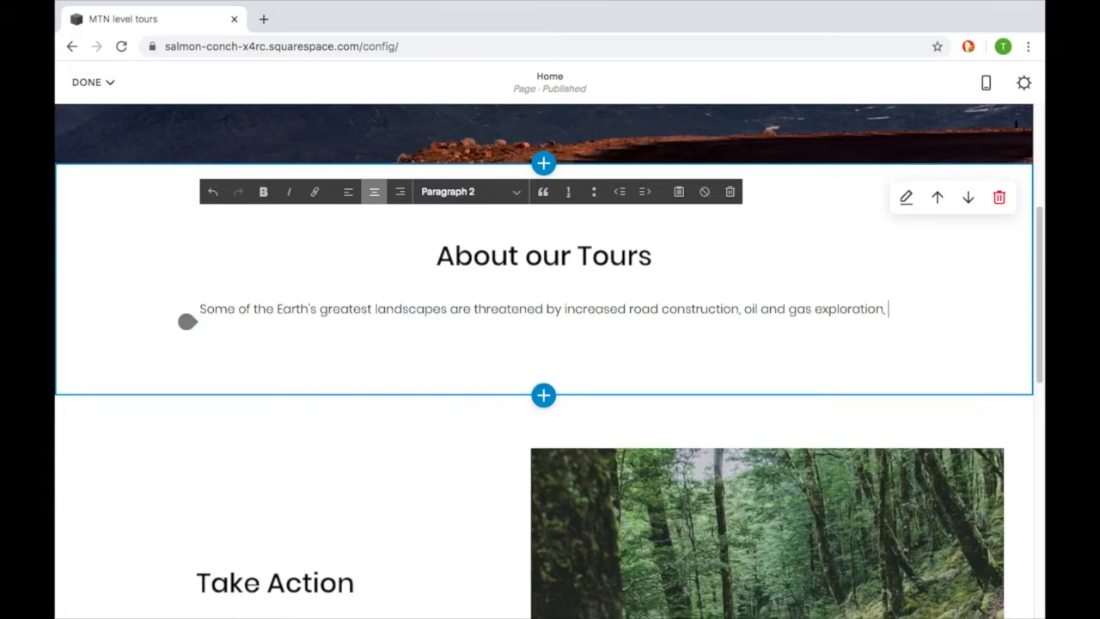
triple_click(889, 309)
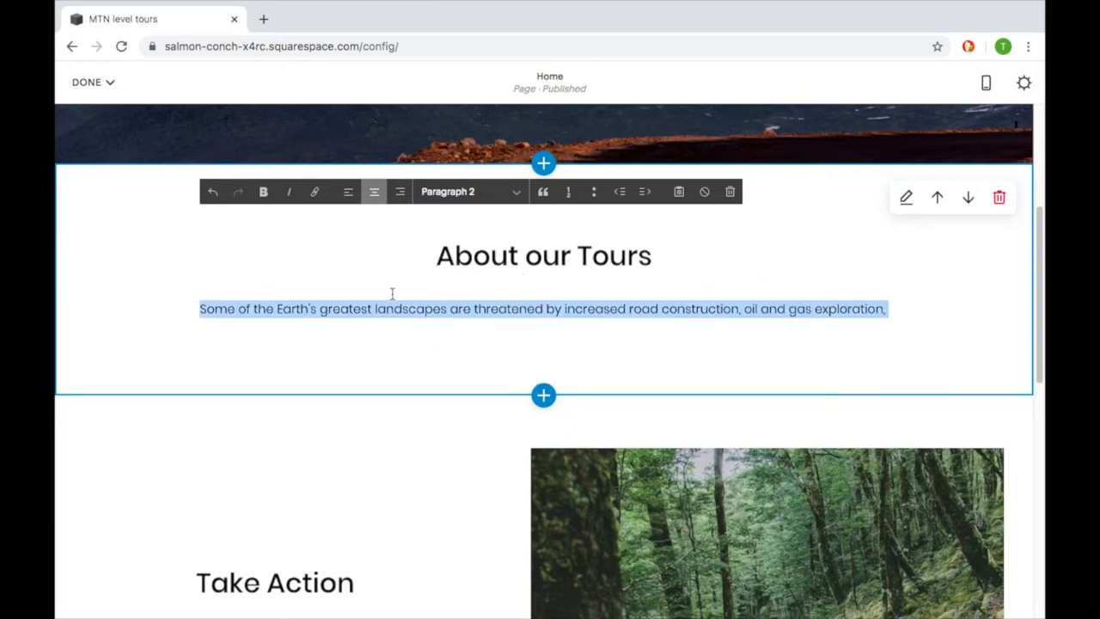
key(ctrl+v)
key(ctrl+v)
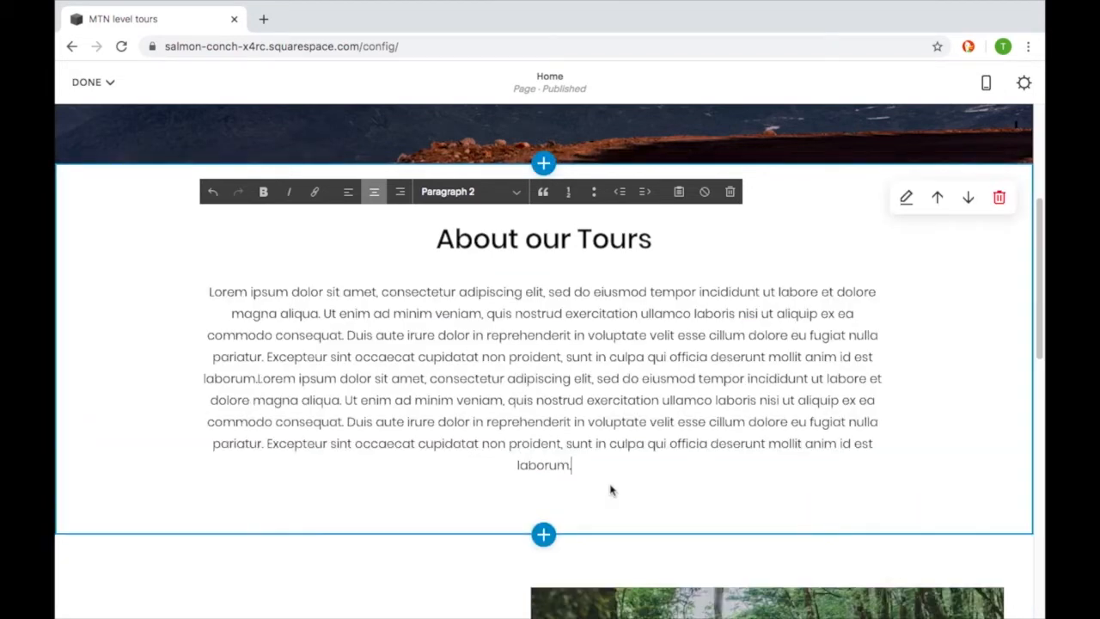
- Left-align the whole lorem ipsum paragraph under "About our Tours"
drag(573, 465, 193, 298)
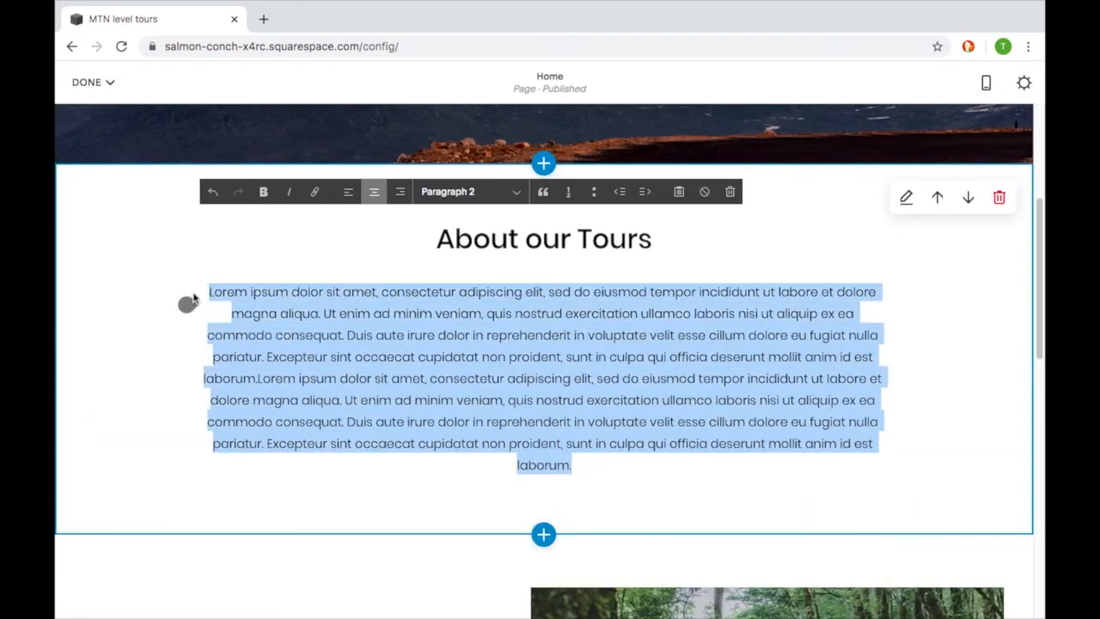
click(349, 194)
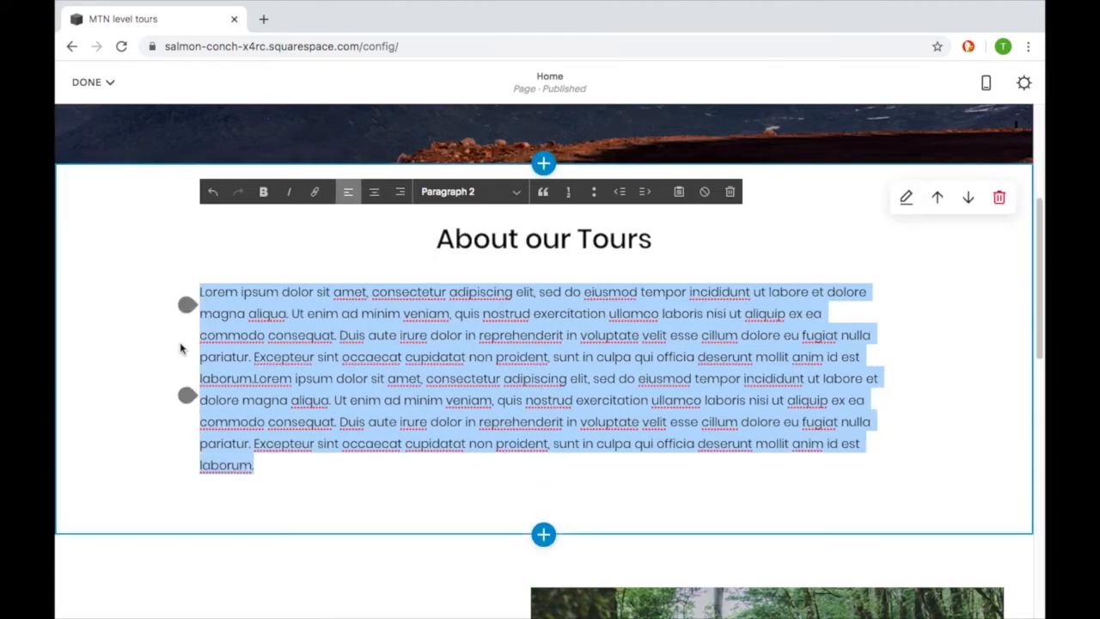
click(149, 356)
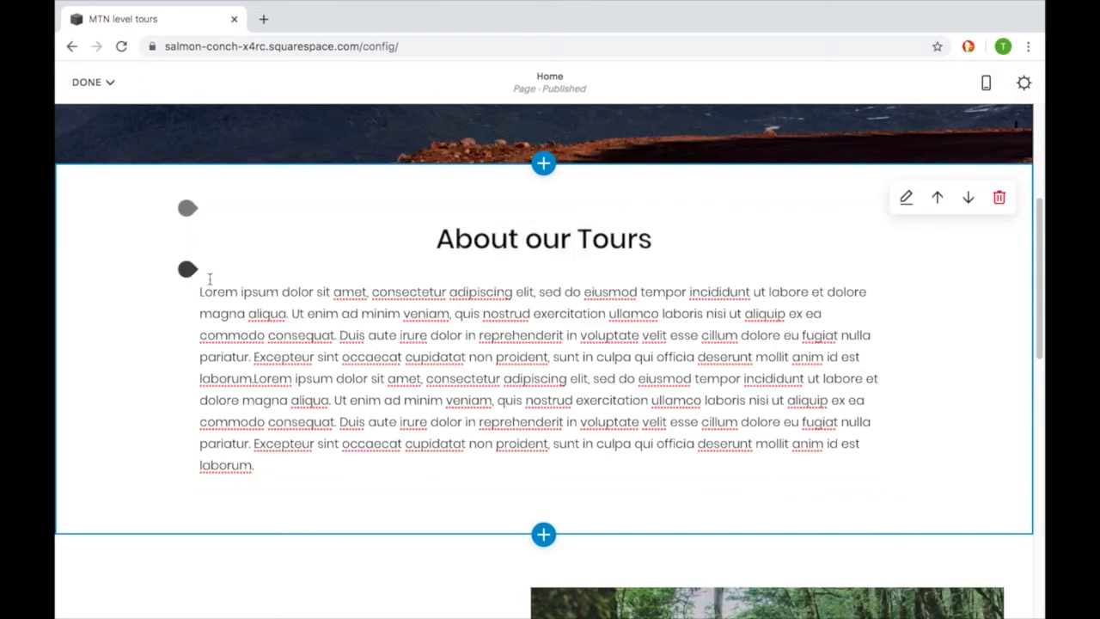
- Examine the home page's sections from the banner to the newsletter for points where content blocks can be inserted
scroll(210, 284, down, 3)
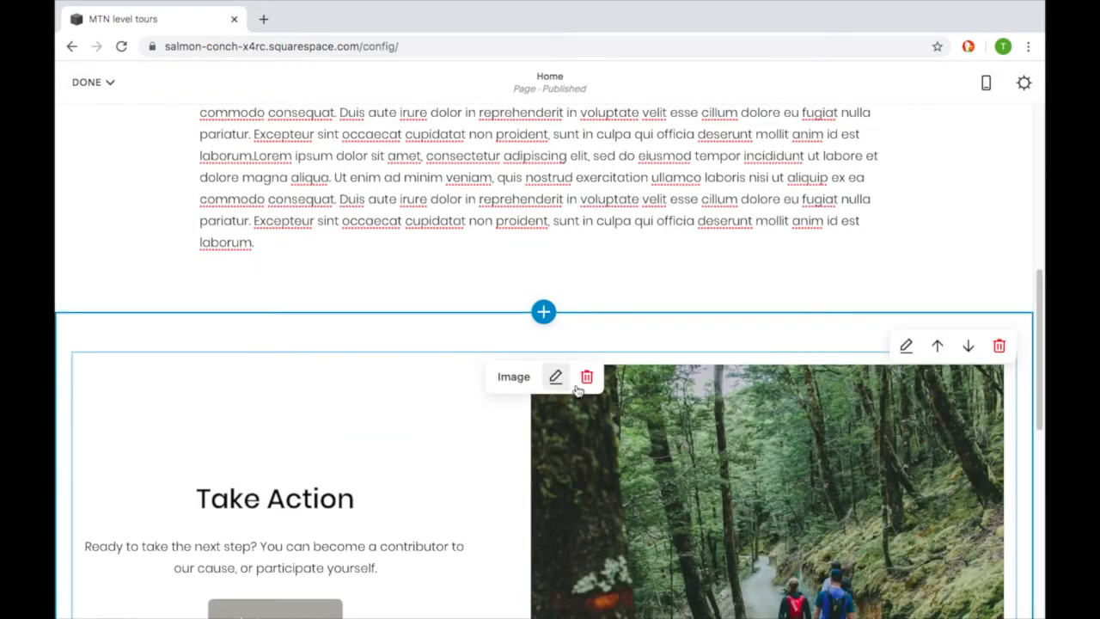
scroll(592, 410, down, 2)
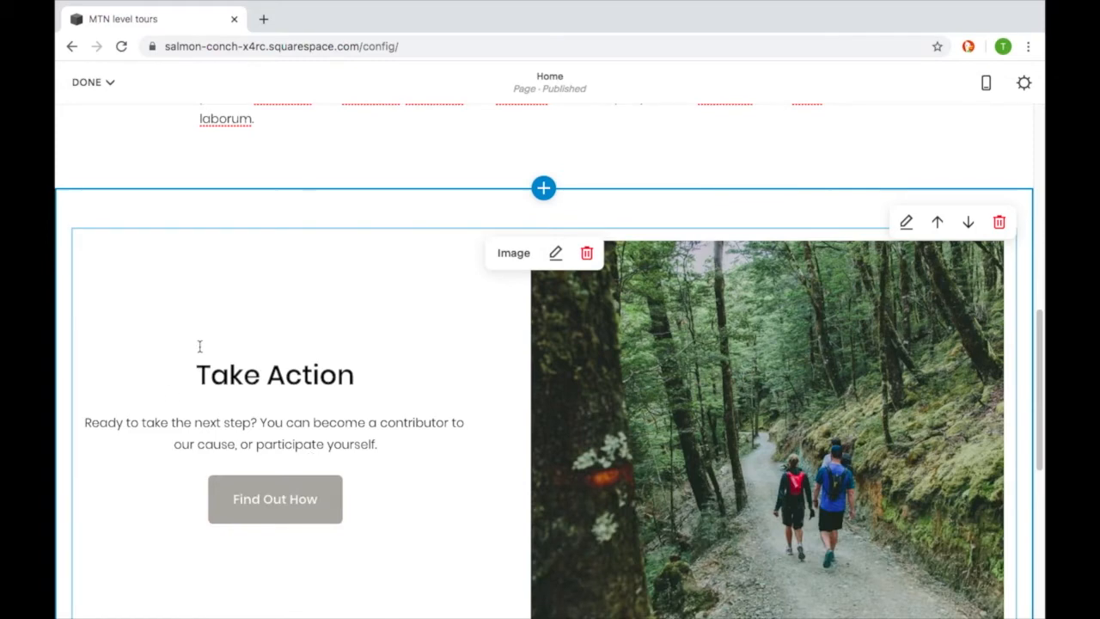
scroll(199, 346, down, 2)
scroll(249, 266, up, 1)
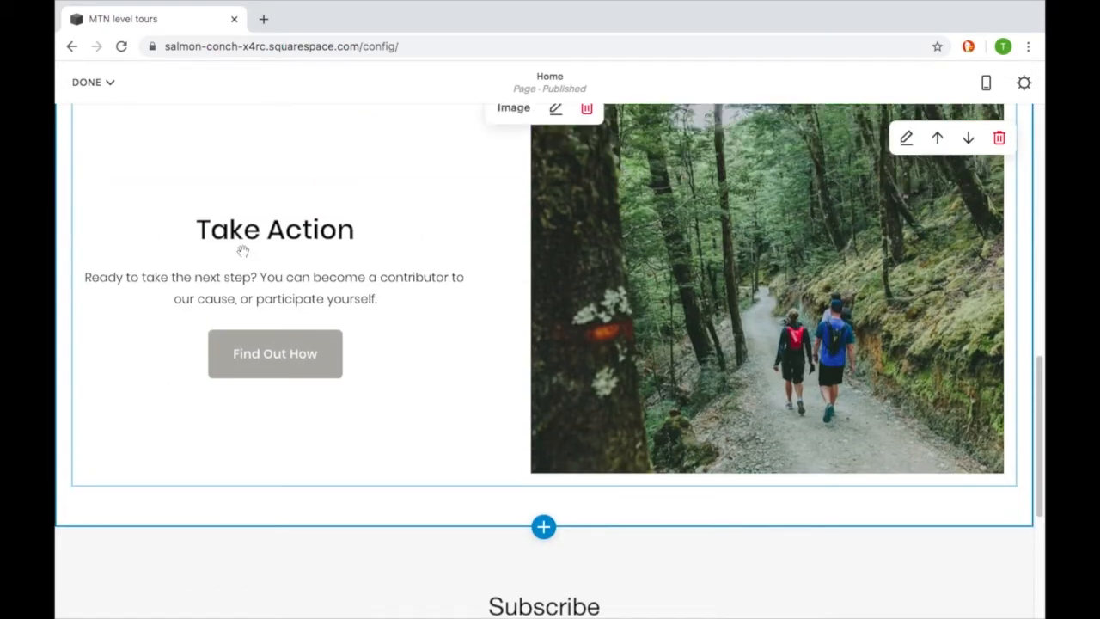
scroll(244, 251, up, 3)
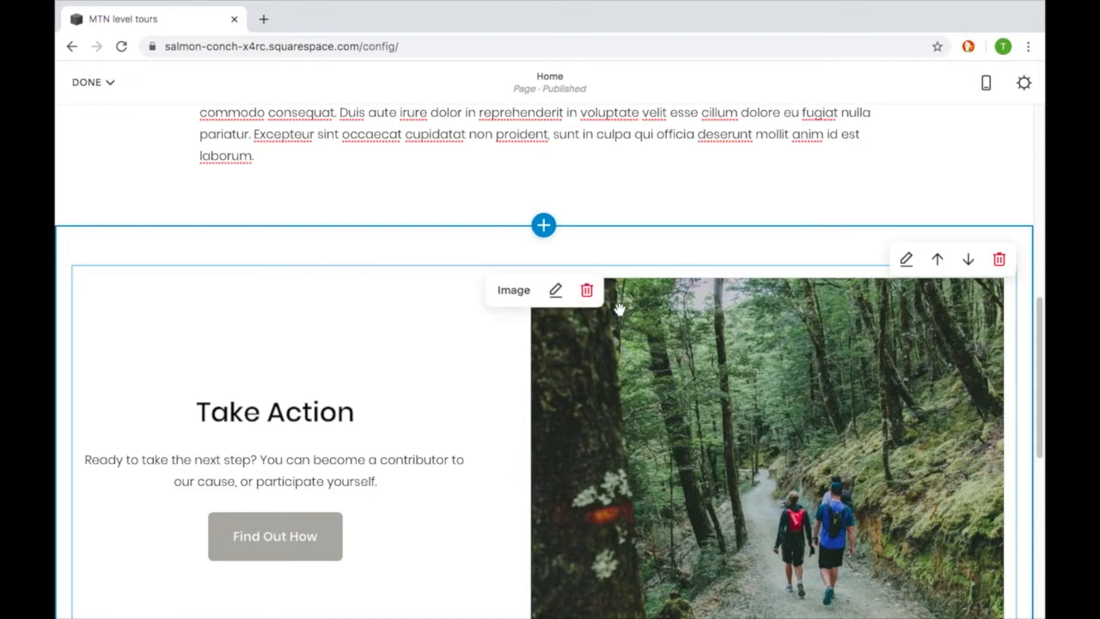
scroll(619, 309, down, 3)
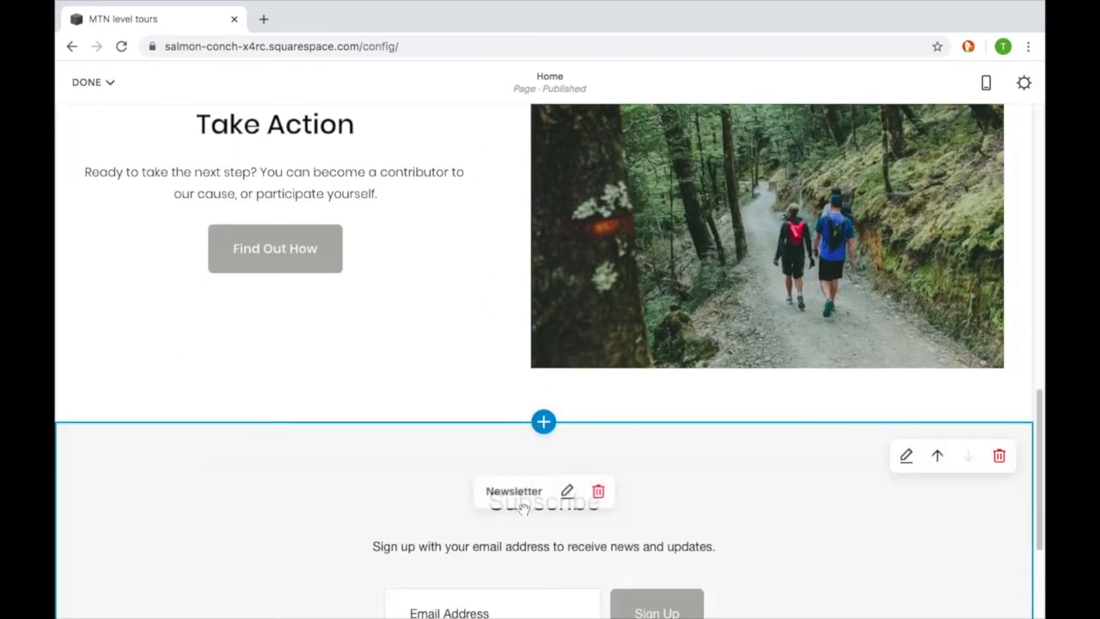
click(188, 466)
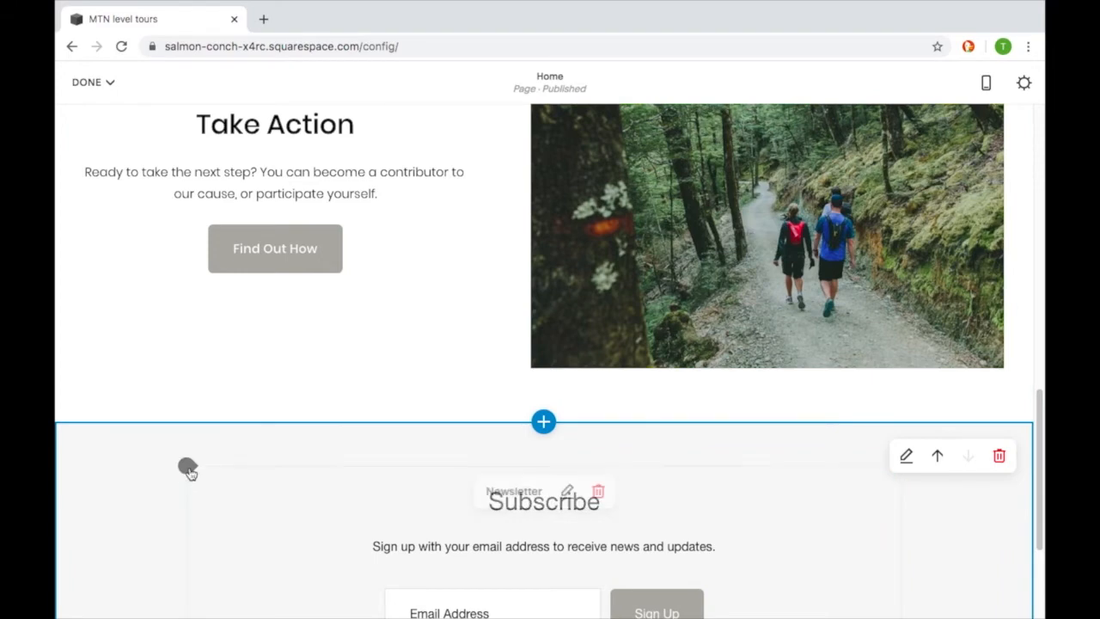
scroll(184, 468, up, 4)
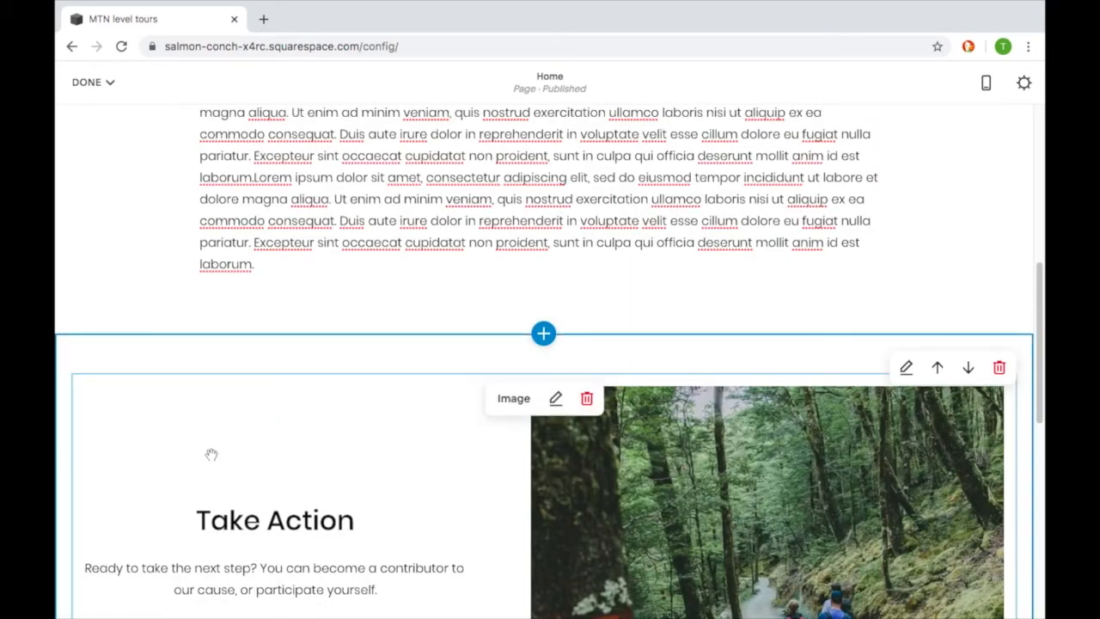
scroll(223, 451, up, 4)
scroll(601, 309, up, 1)
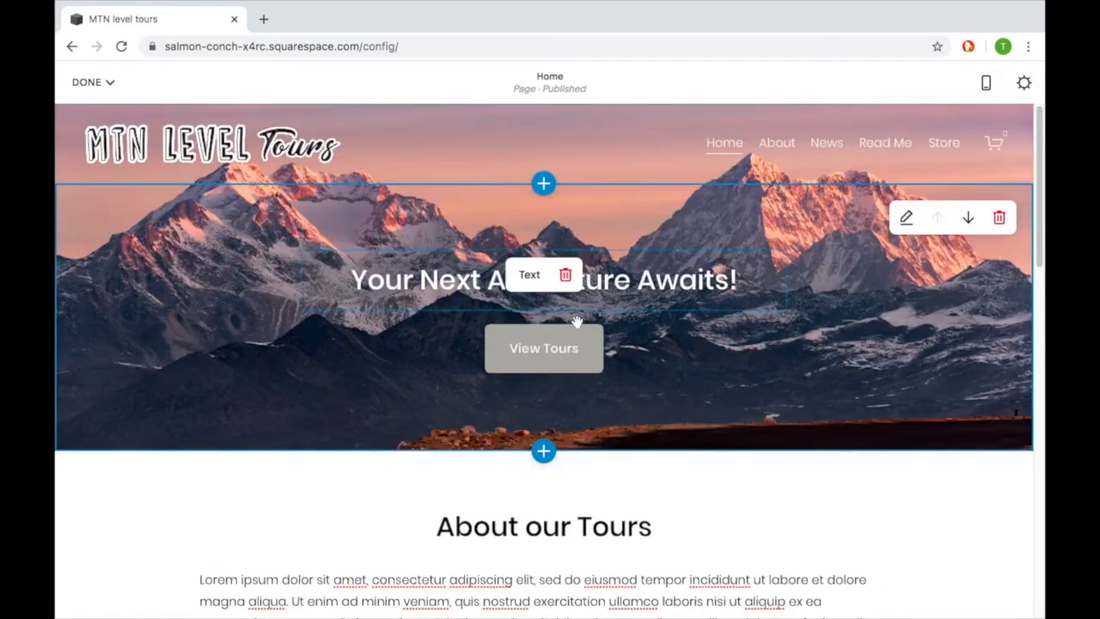
click(303, 251)
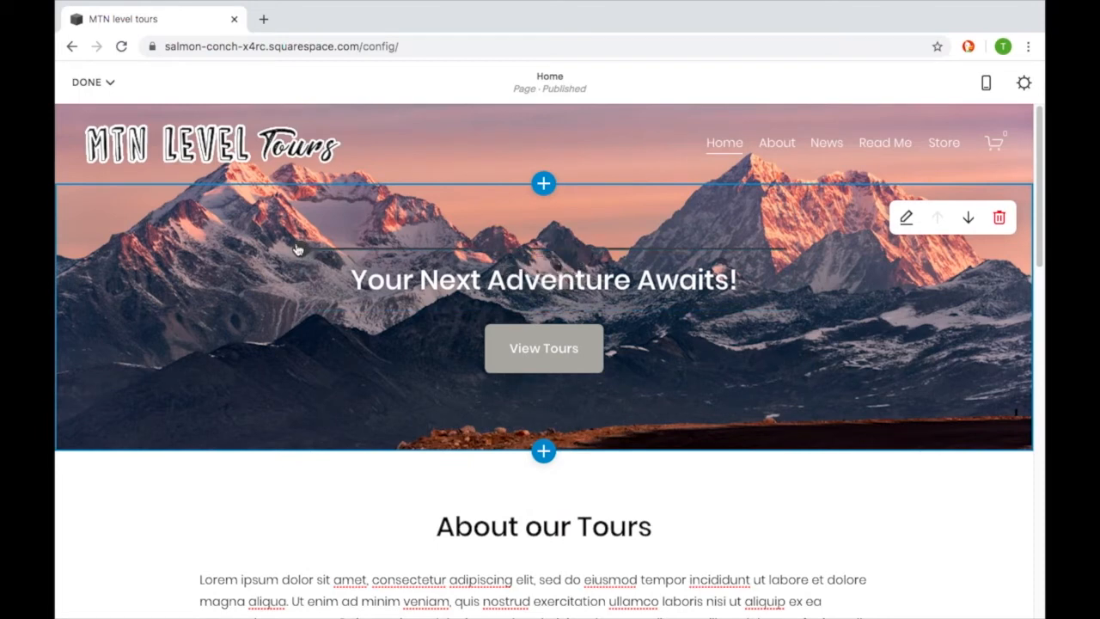
click(300, 383)
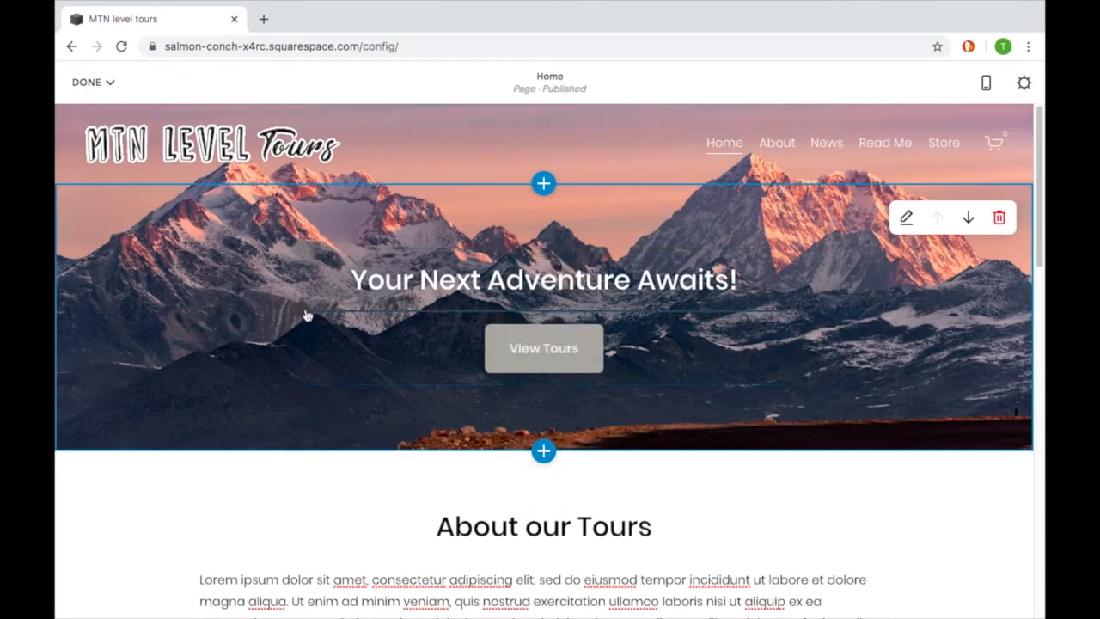
scroll(302, 425, down, 8)
scroll(307, 430, up, 5)
- Browse the available content blocks and insert an Image block between the "About our Tours" heading and its paragraph
click(207, 247)
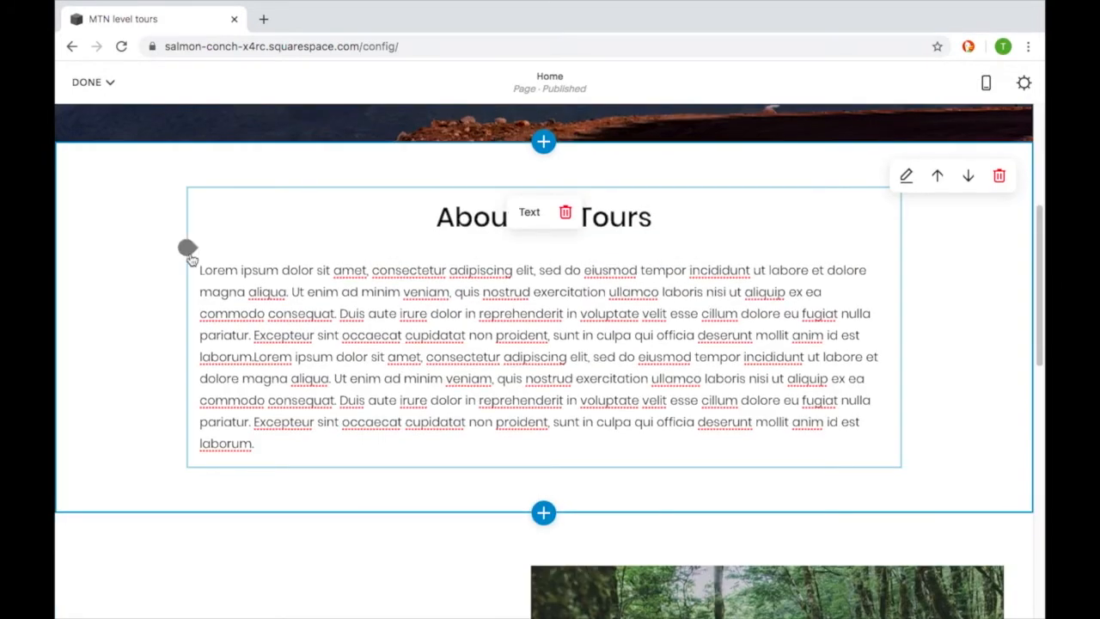
drag(191, 259, 186, 251)
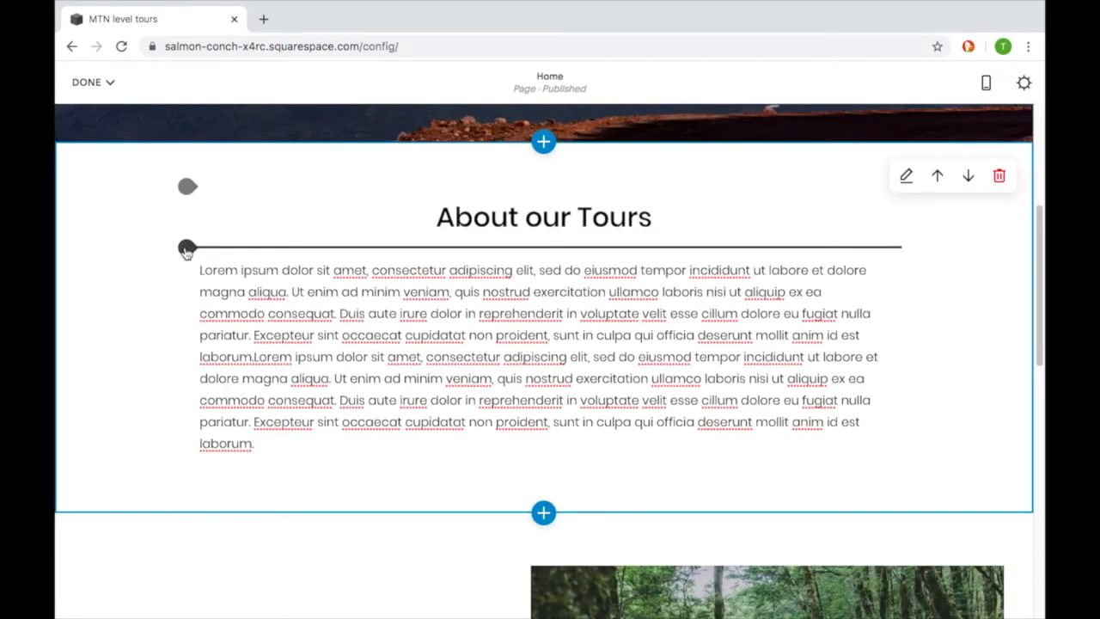
click(186, 248)
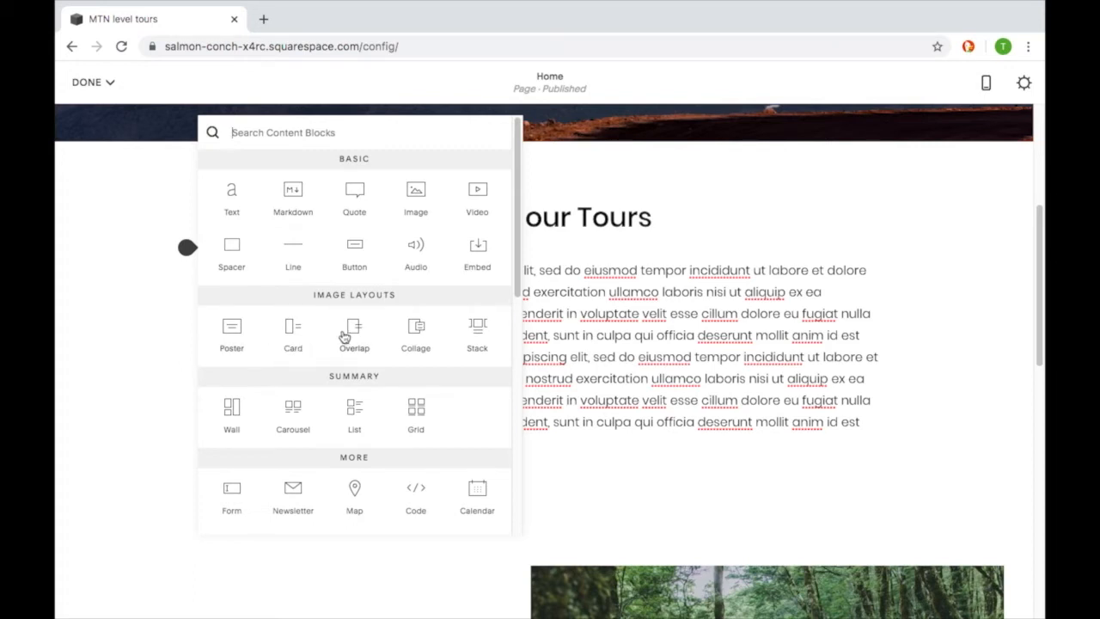
scroll(378, 370, down, 1)
scroll(378, 369, down, 2)
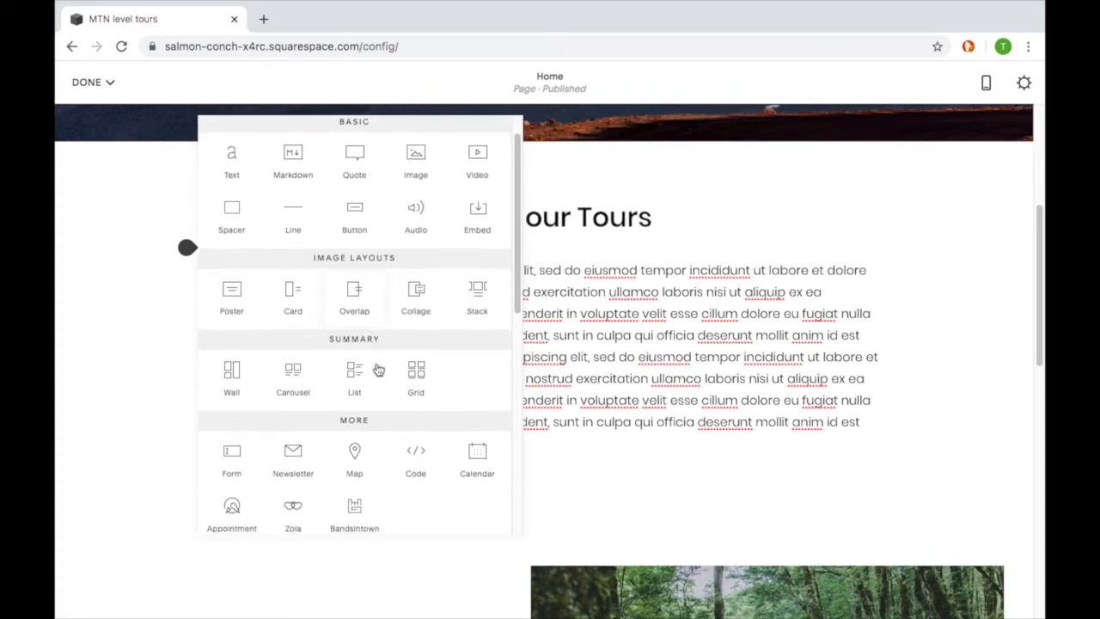
scroll(313, 382, down, 3)
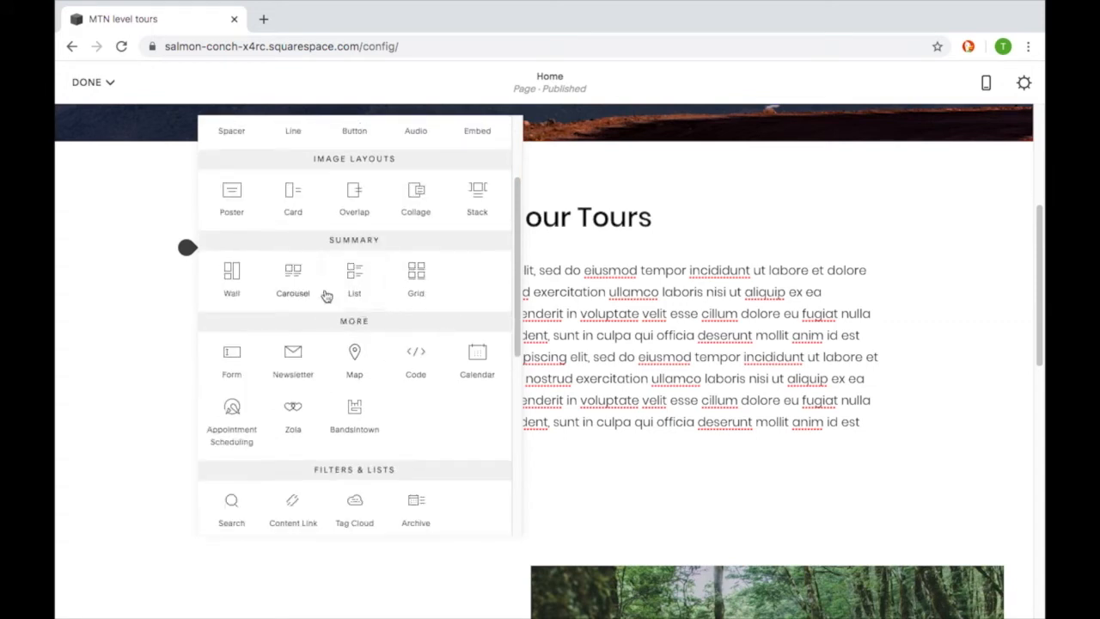
scroll(380, 383, down, 1)
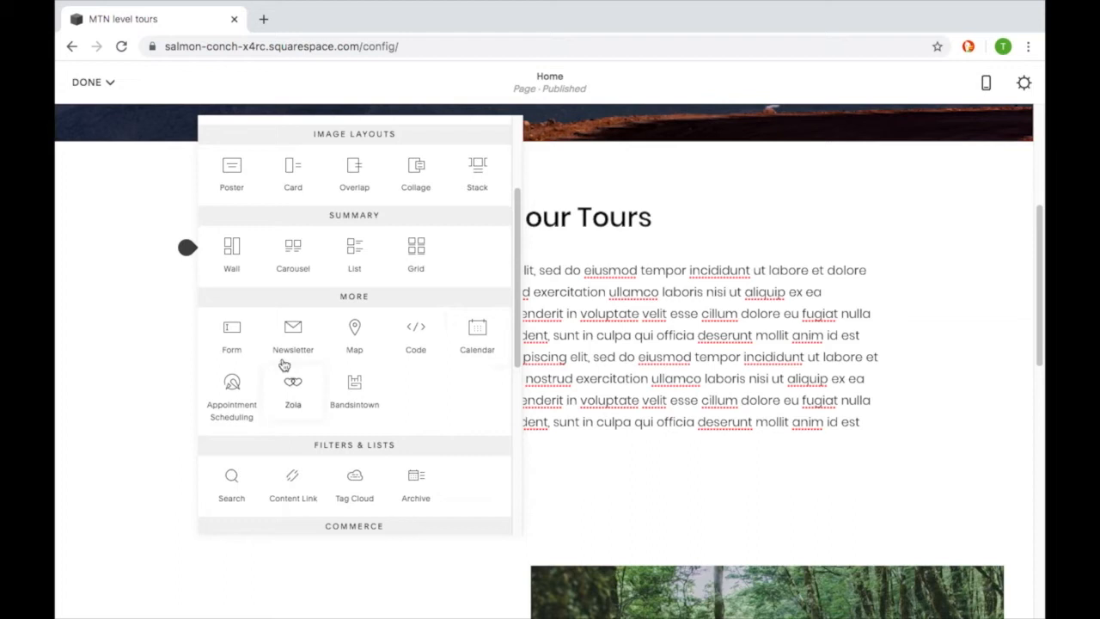
scroll(330, 393, up, 4)
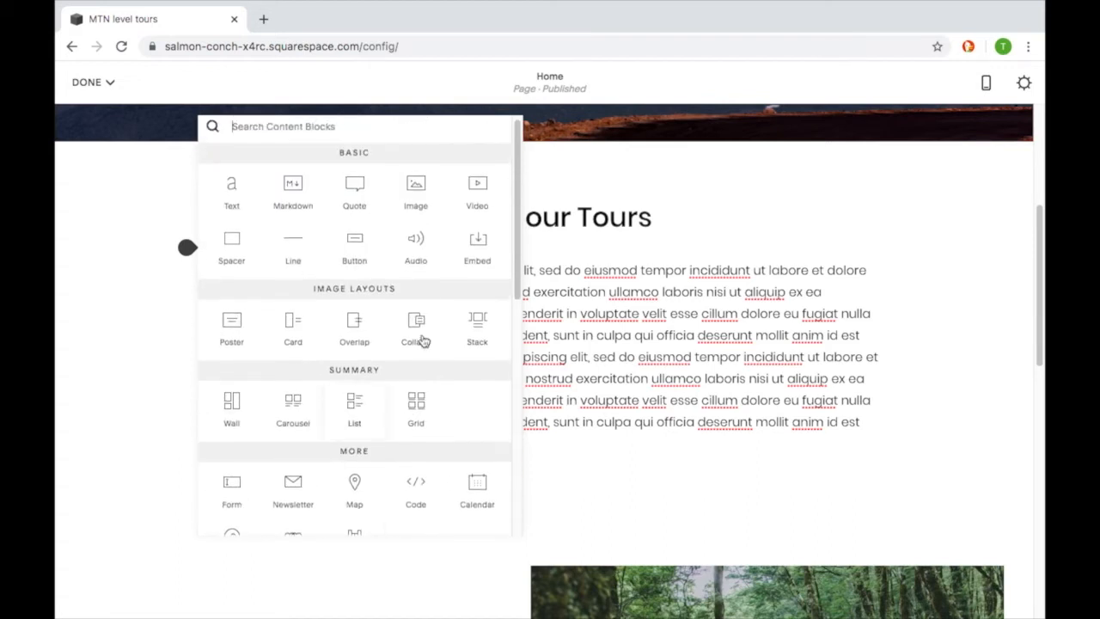
click(419, 190)
click(418, 191)
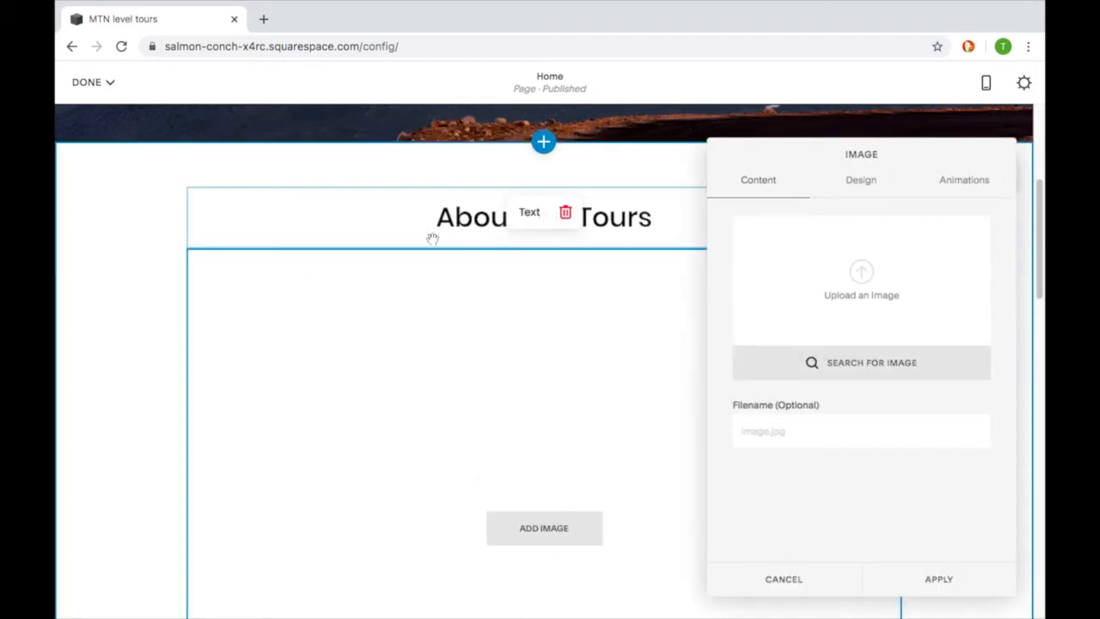
- Browse the free stock photos for the new Image block and search them for "hiking"
click(868, 362)
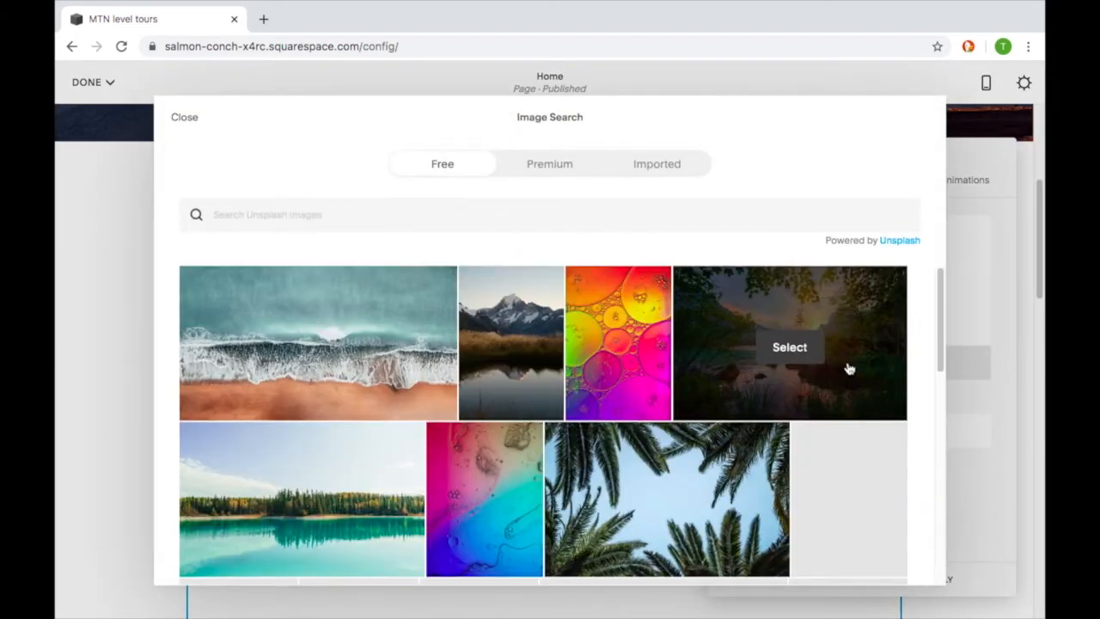
scroll(625, 314, down, 2)
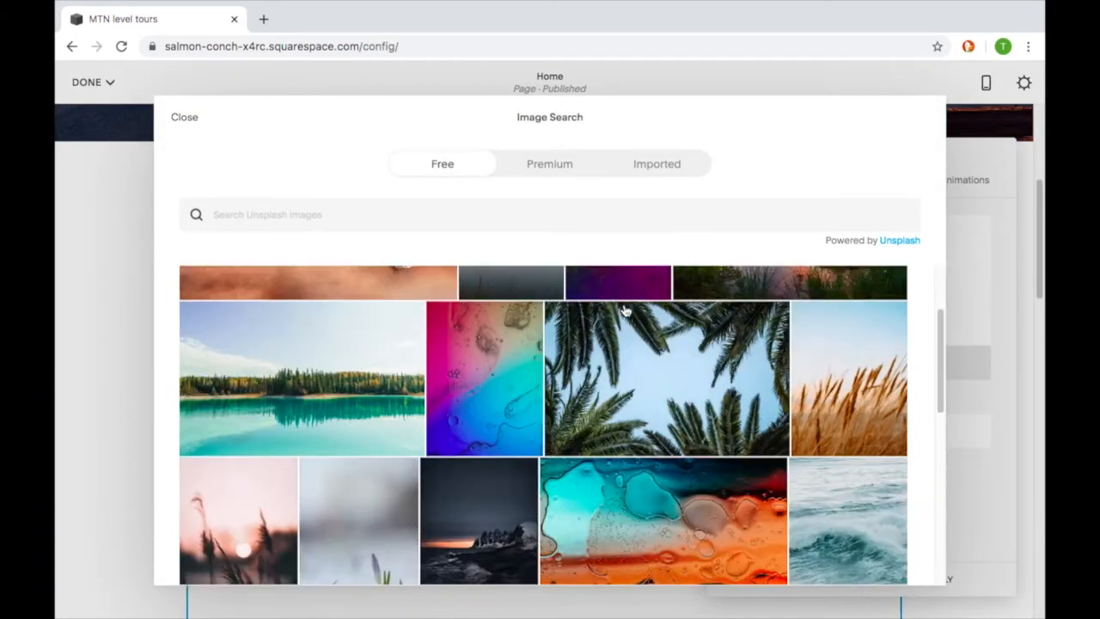
scroll(626, 313, down, 5)
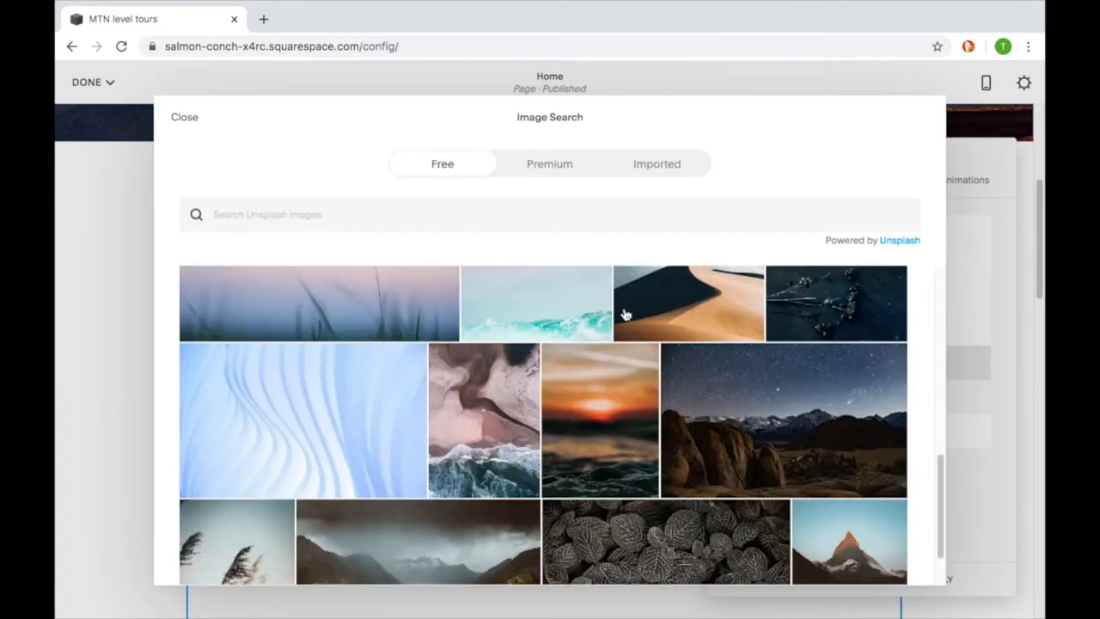
scroll(626, 314, down, 3)
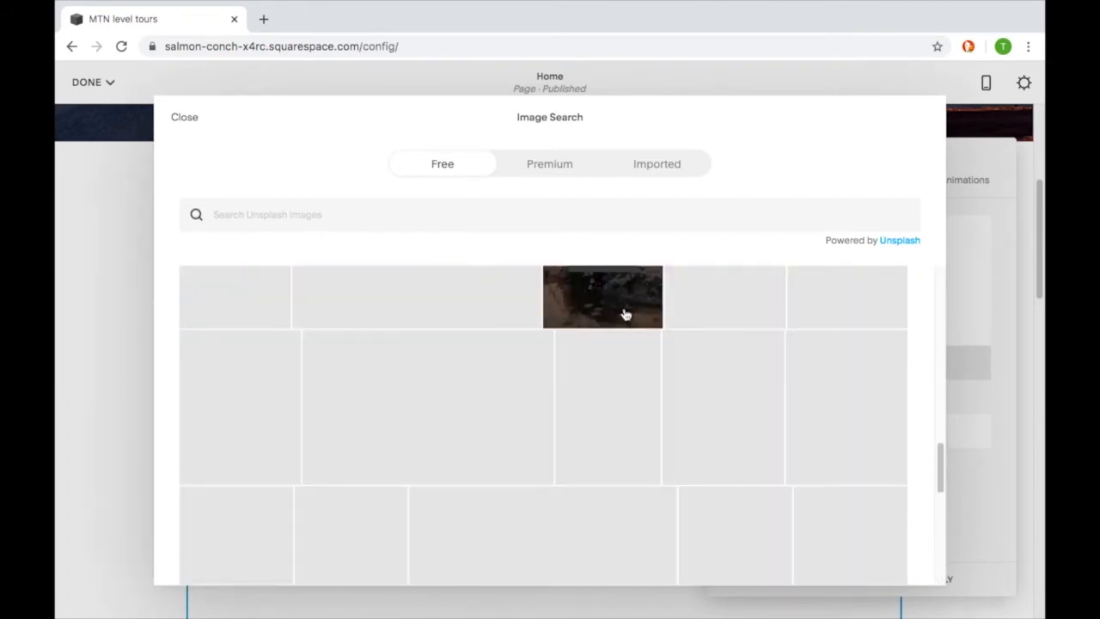
scroll(625, 313, down, 5)
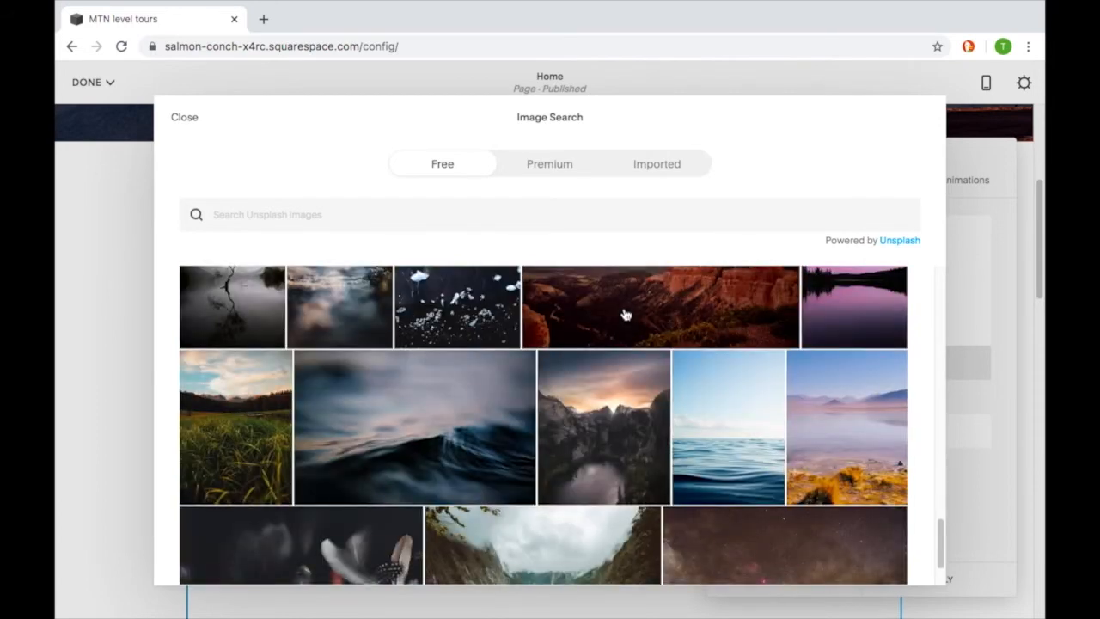
click(554, 226)
text(hiking)
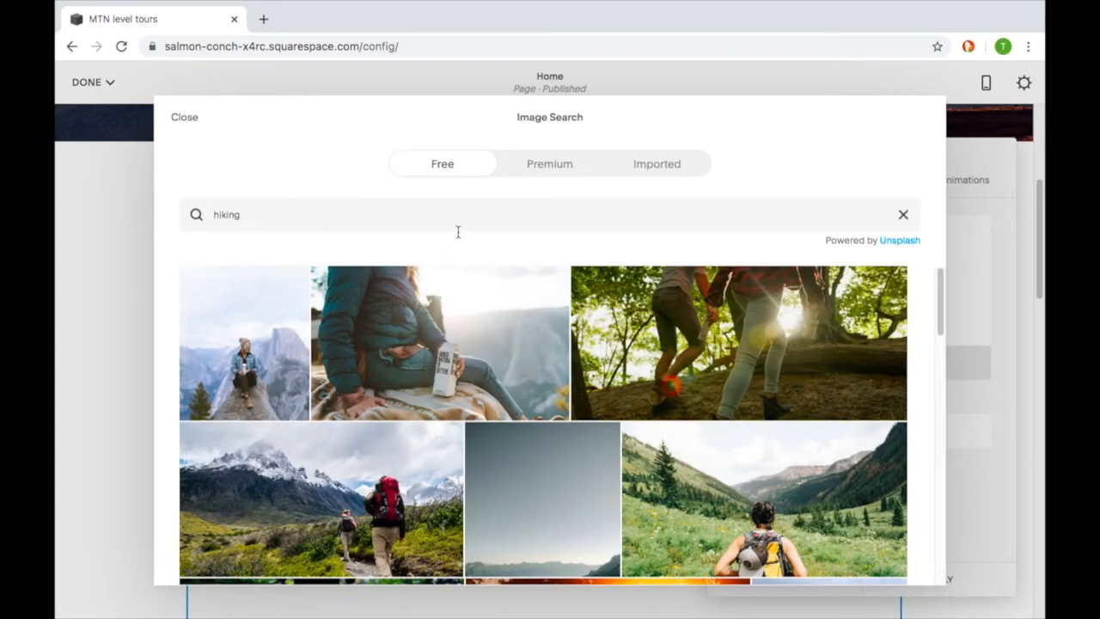
- Add the photo of the hiker with a yellow backpack in a green valley to the Image block
mouse_move(510, 328)
scroll(505, 365, down, 2)
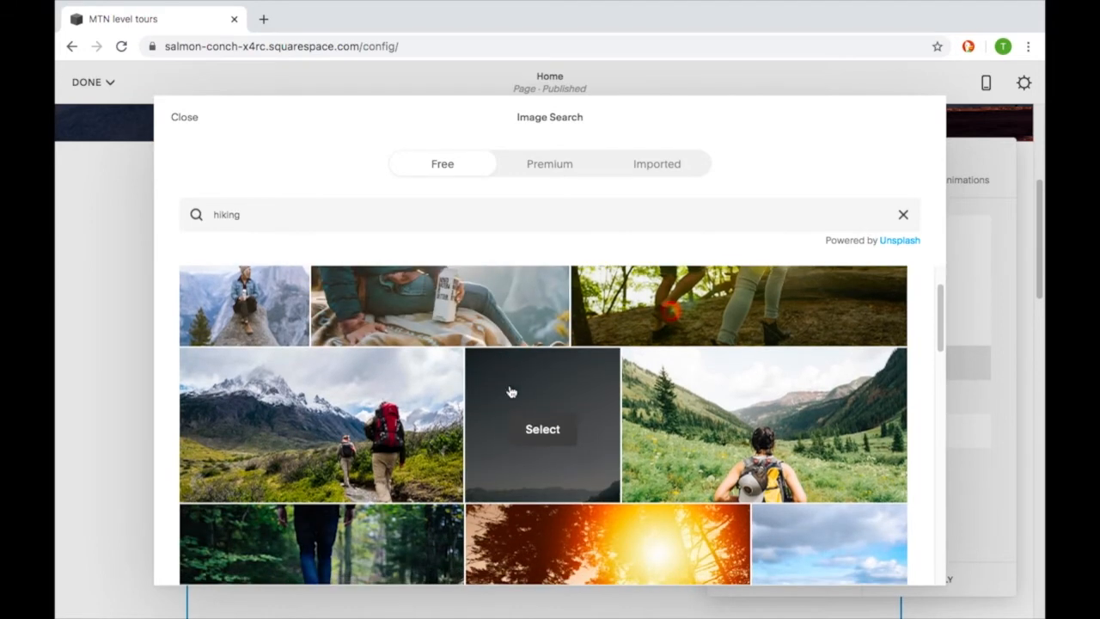
mouse_move(714, 468)
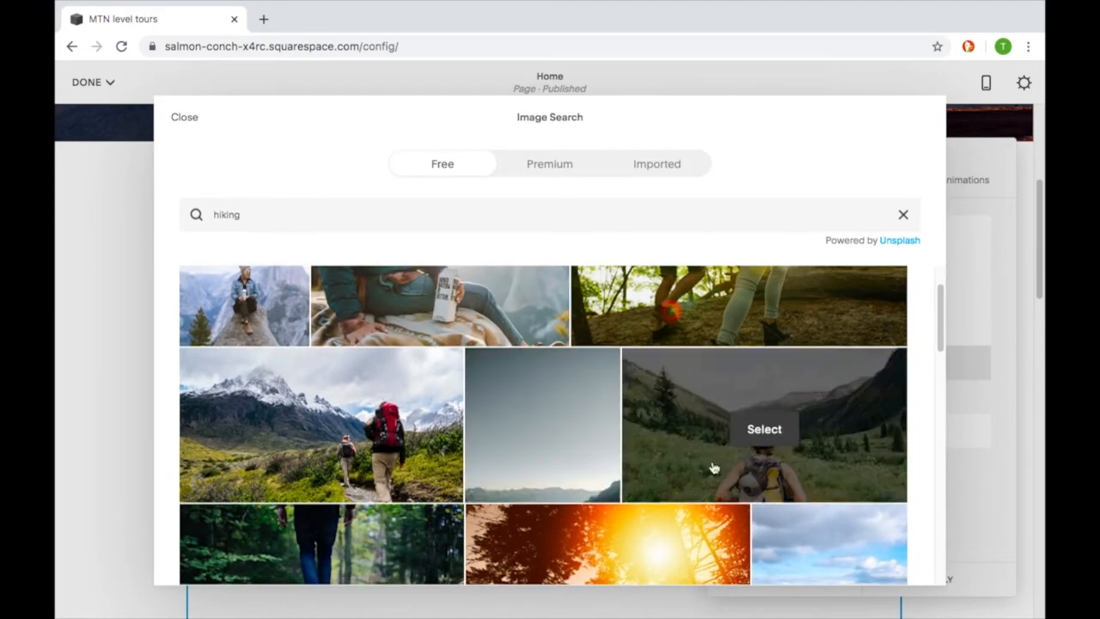
click(769, 433)
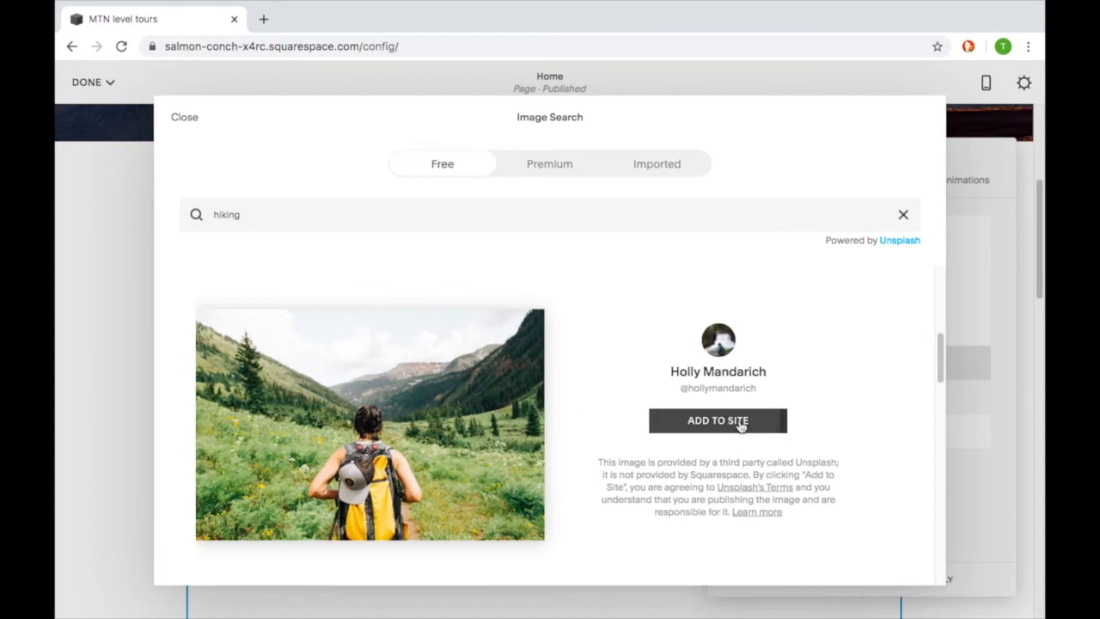
click(741, 423)
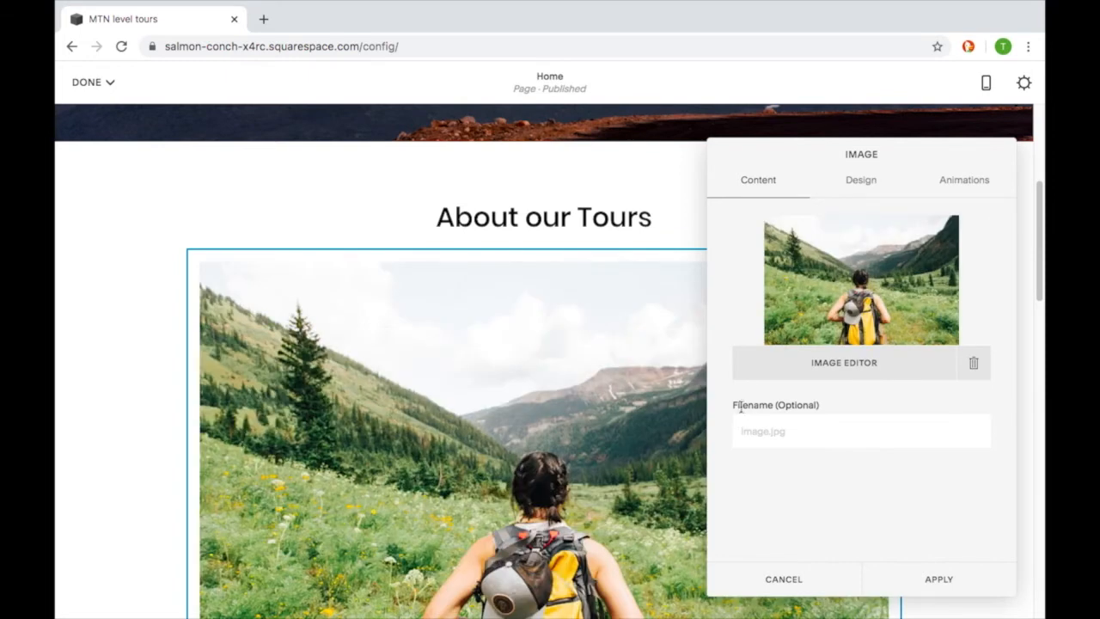
- Crop the hiker photo to a 1:1 square tightened around the hiker, save the edit and apply it to the Image block
click(842, 367)
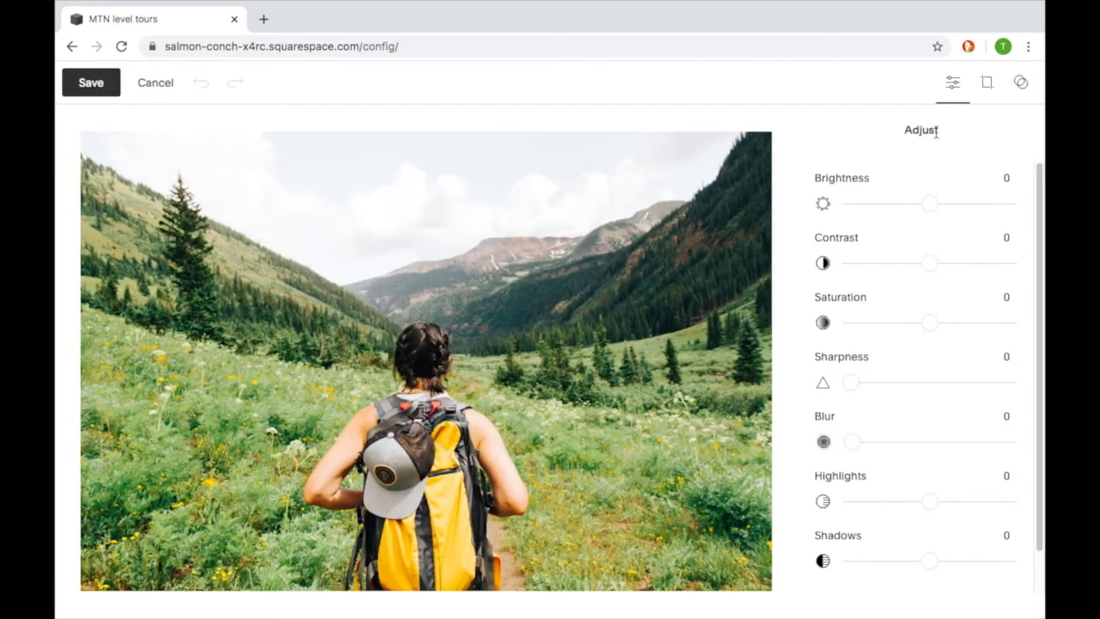
click(983, 90)
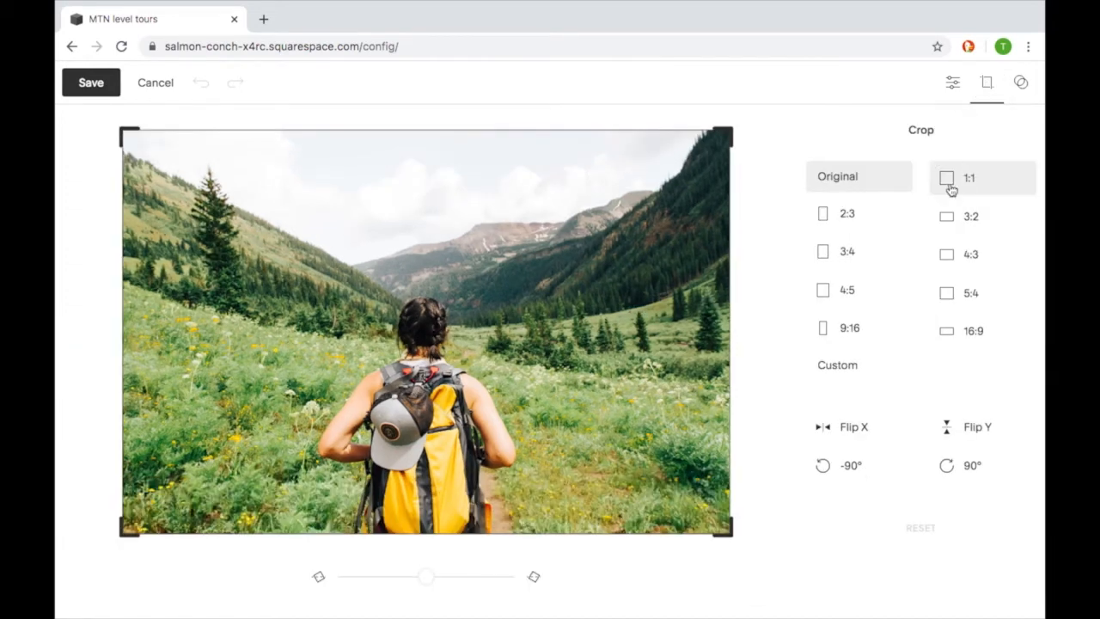
click(951, 189)
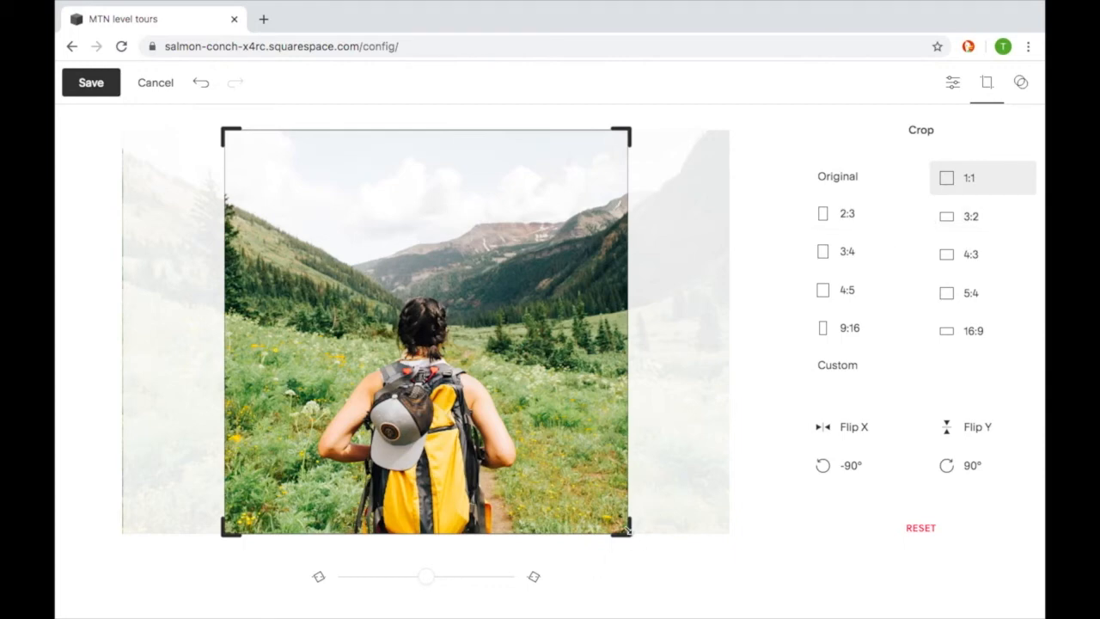
drag(626, 526, 555, 457)
drag(417, 323, 445, 359)
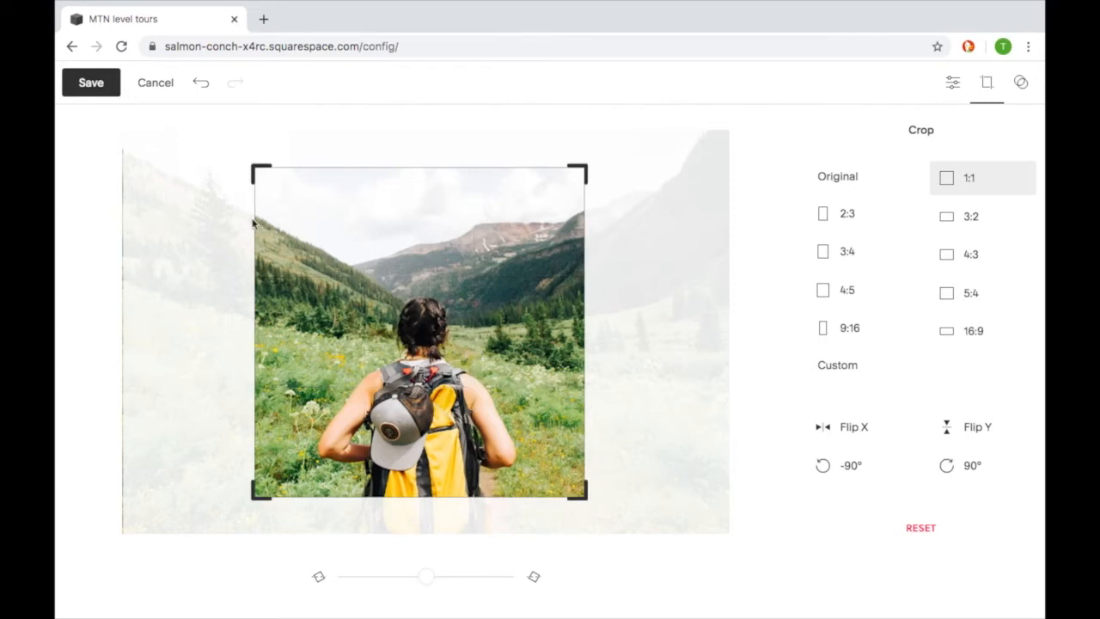
click(86, 82)
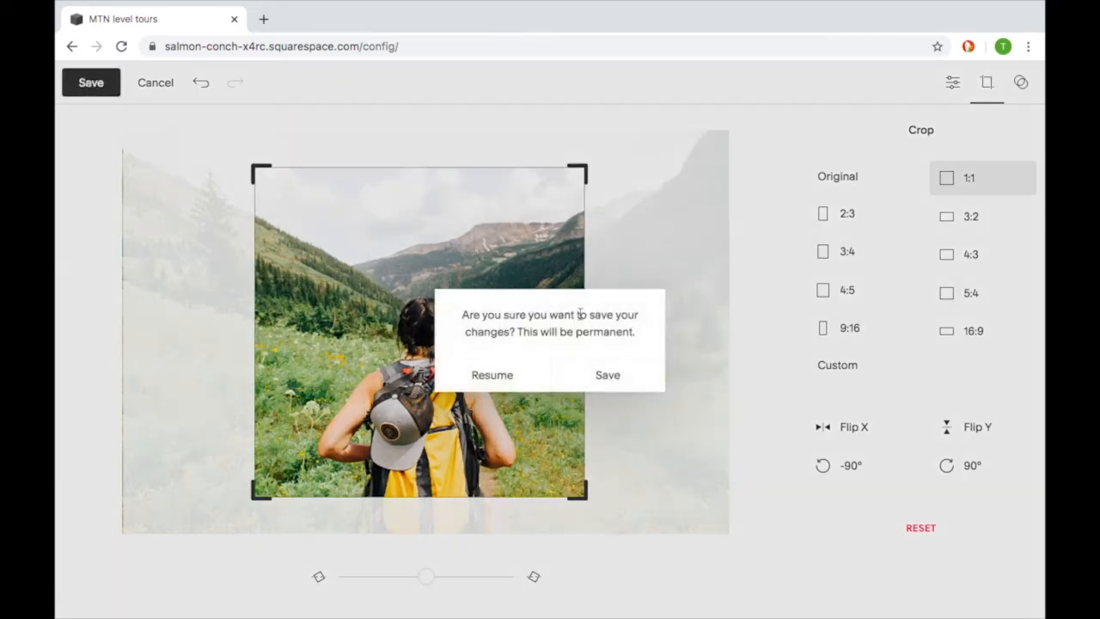
click(611, 376)
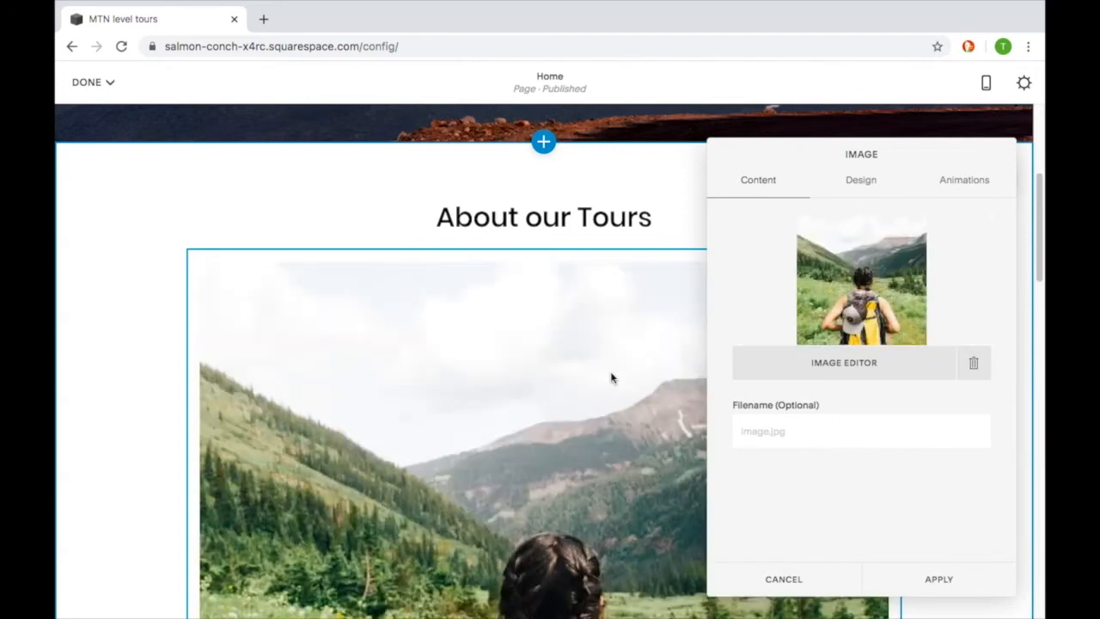
click(965, 585)
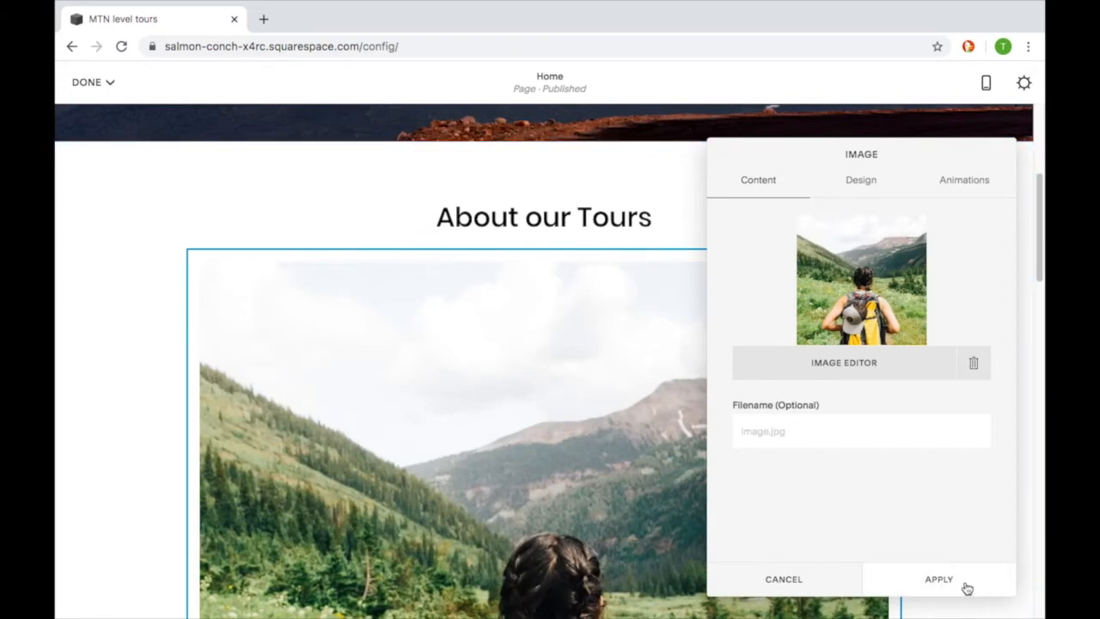
- Try to move the hiker image beside the lorem ipsum paragraph
scroll(967, 587, down, 2)
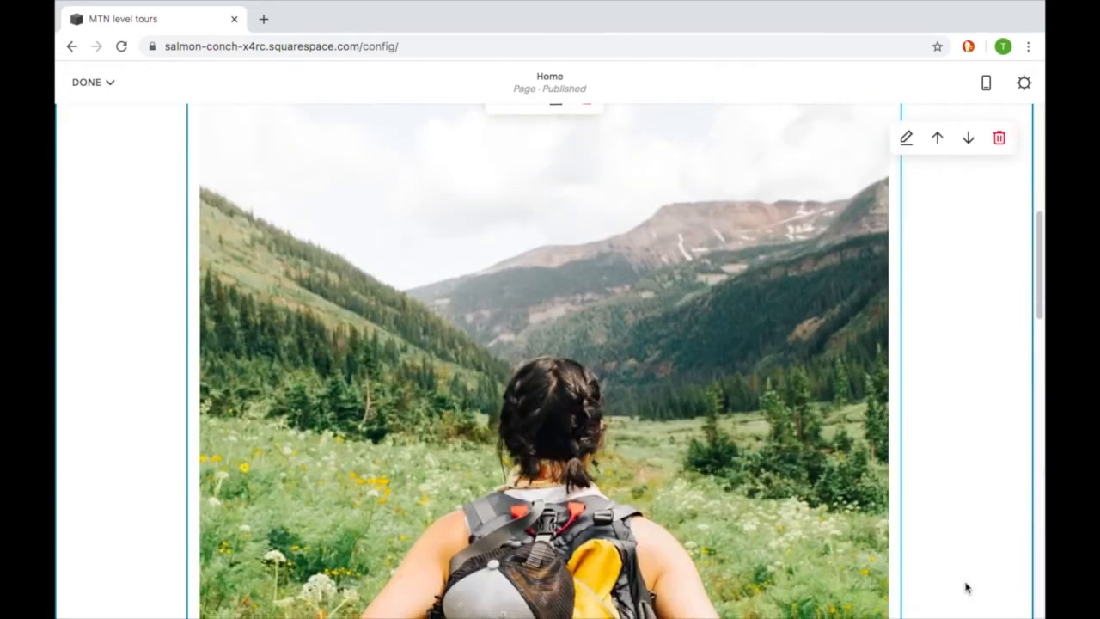
scroll(967, 587, down, 7)
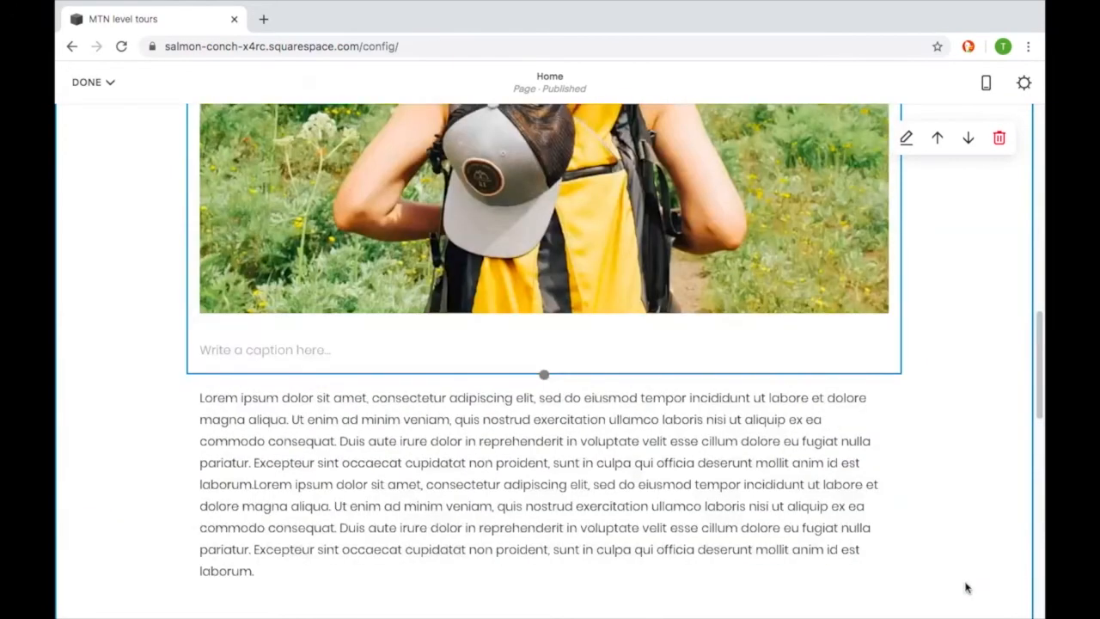
click(659, 220)
drag(659, 220, 254, 221)
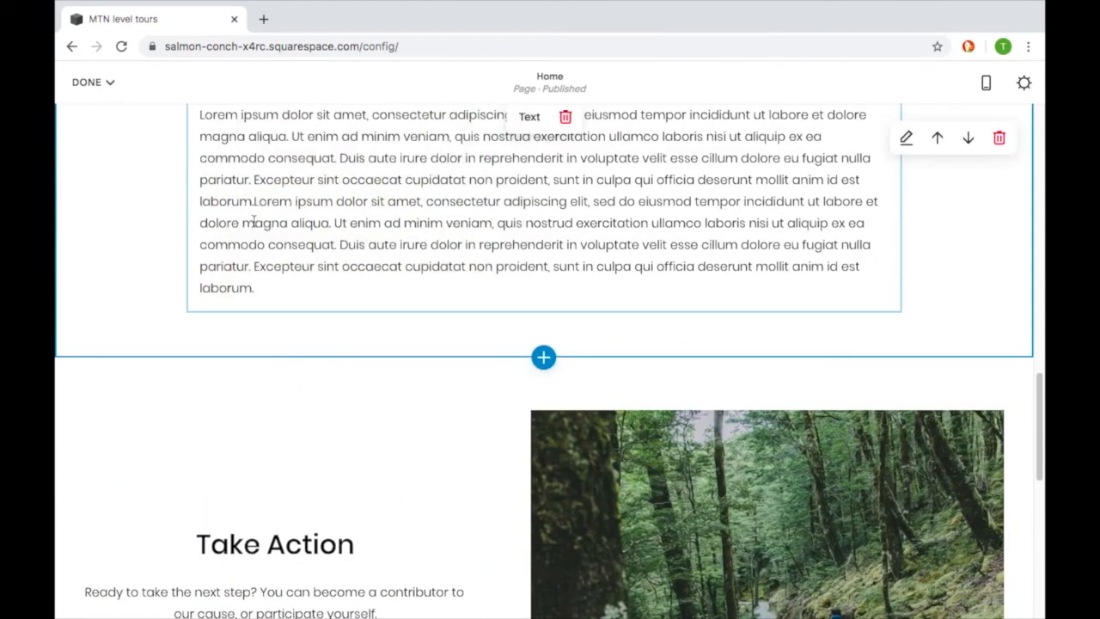
scroll(474, 454, up, 2)
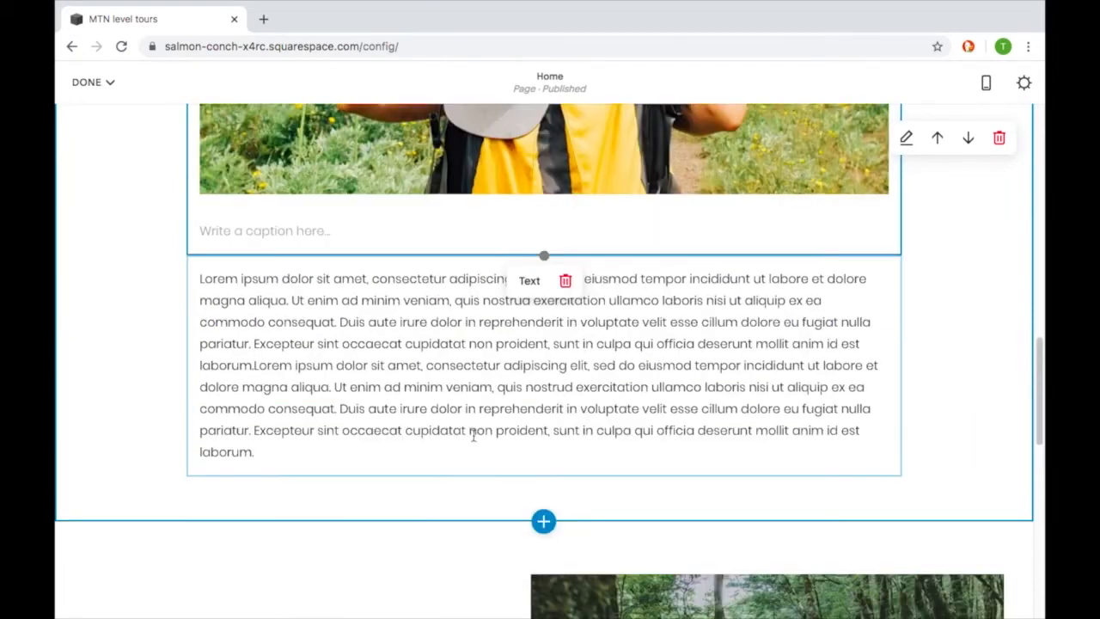
drag(437, 143, 278, 314)
scroll(992, 376, up, 2)
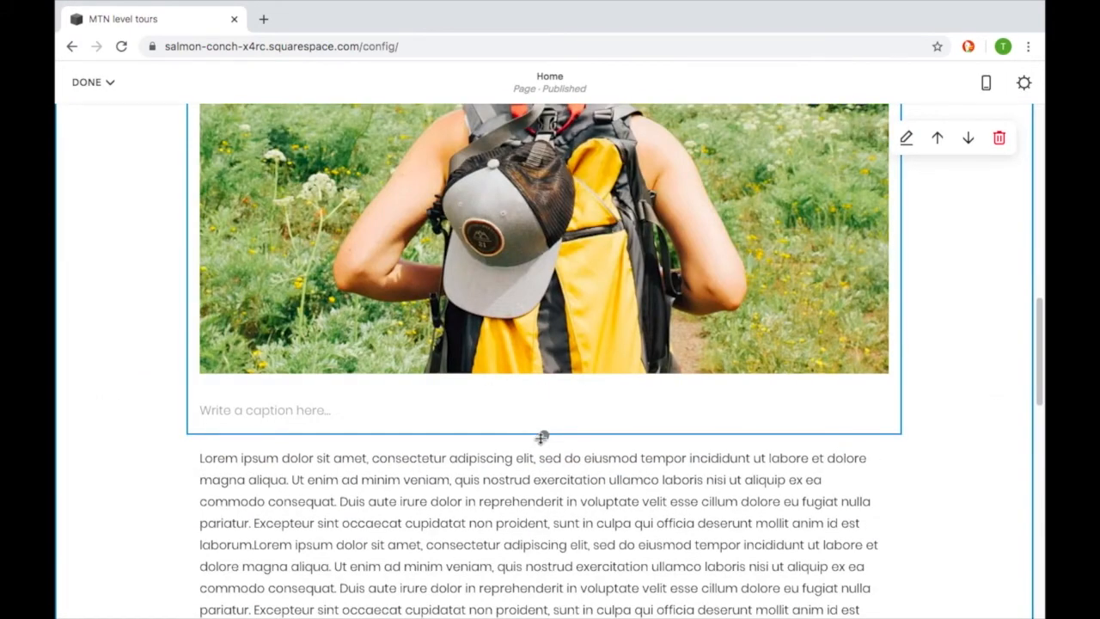
- Make the hiker image block taller and move it to the left of the "About our Tours" heading and paragraph
drag(546, 434, 534, 612)
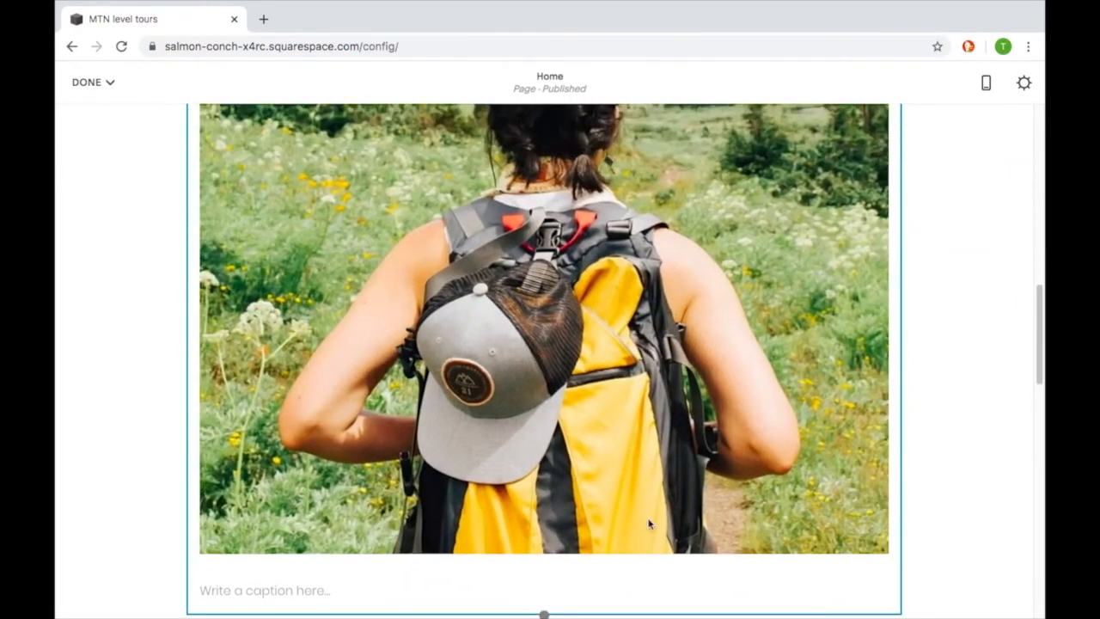
scroll(830, 473, down, 2)
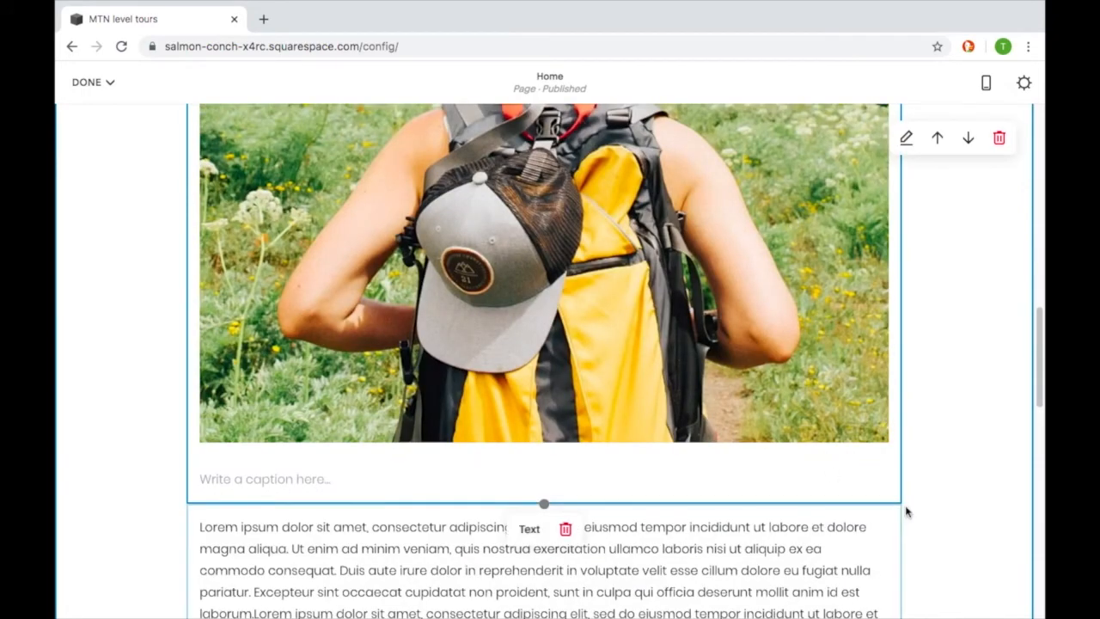
drag(450, 550, 204, 444)
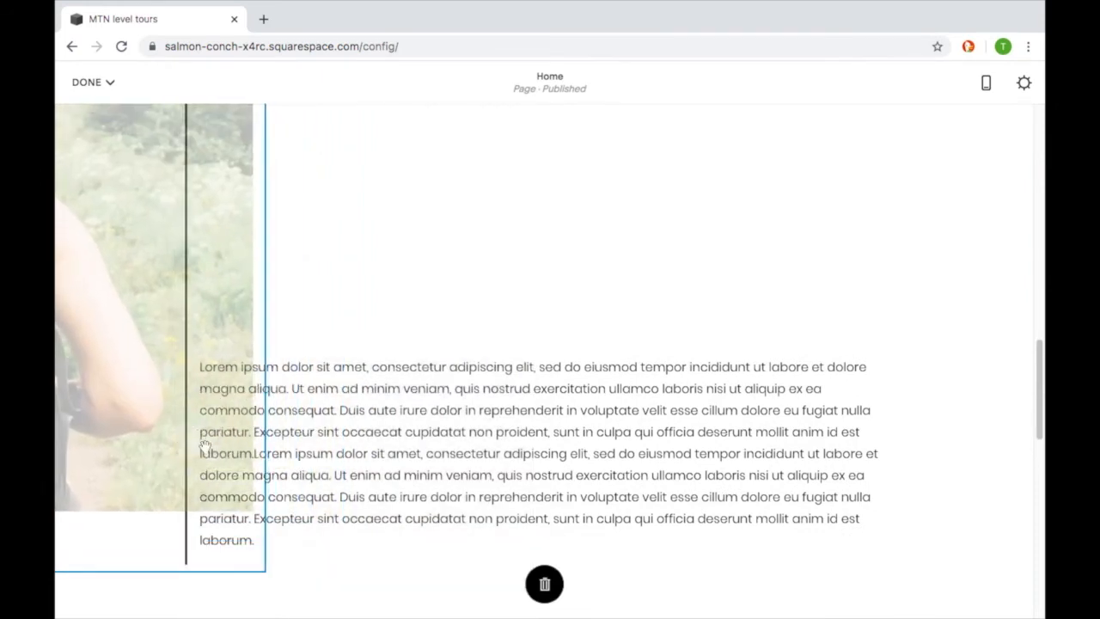
drag(333, 433, 338, 434)
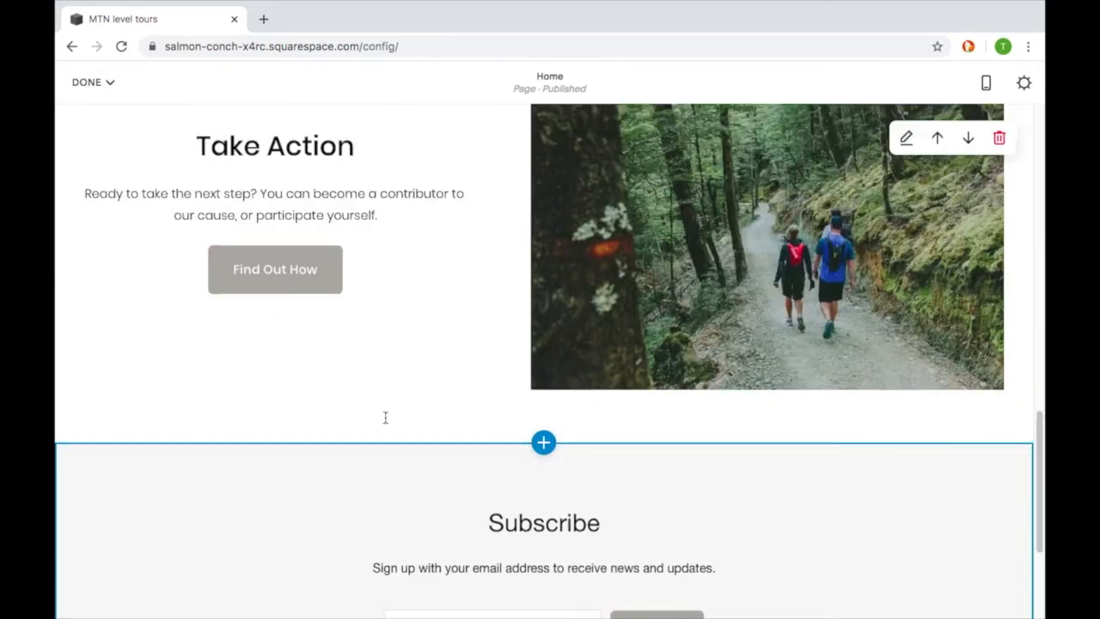
- Examine the image and text layout from the banner down to the "Take Action" section
scroll(386, 417, up, 5)
scroll(398, 427, up, 3)
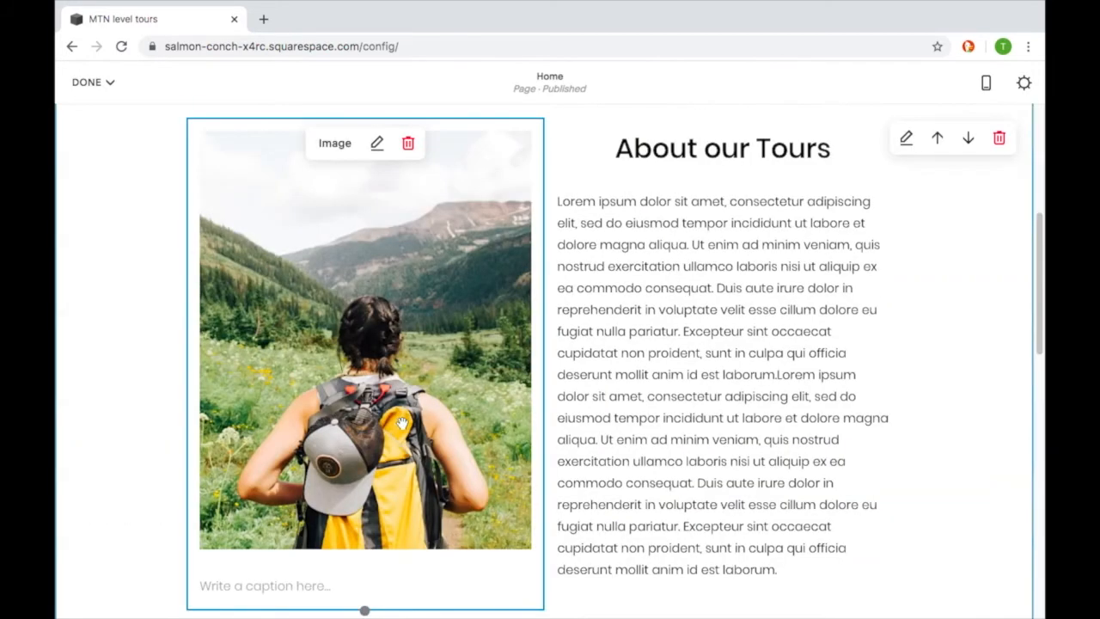
scroll(398, 427, up, 1)
scroll(572, 429, down, 6)
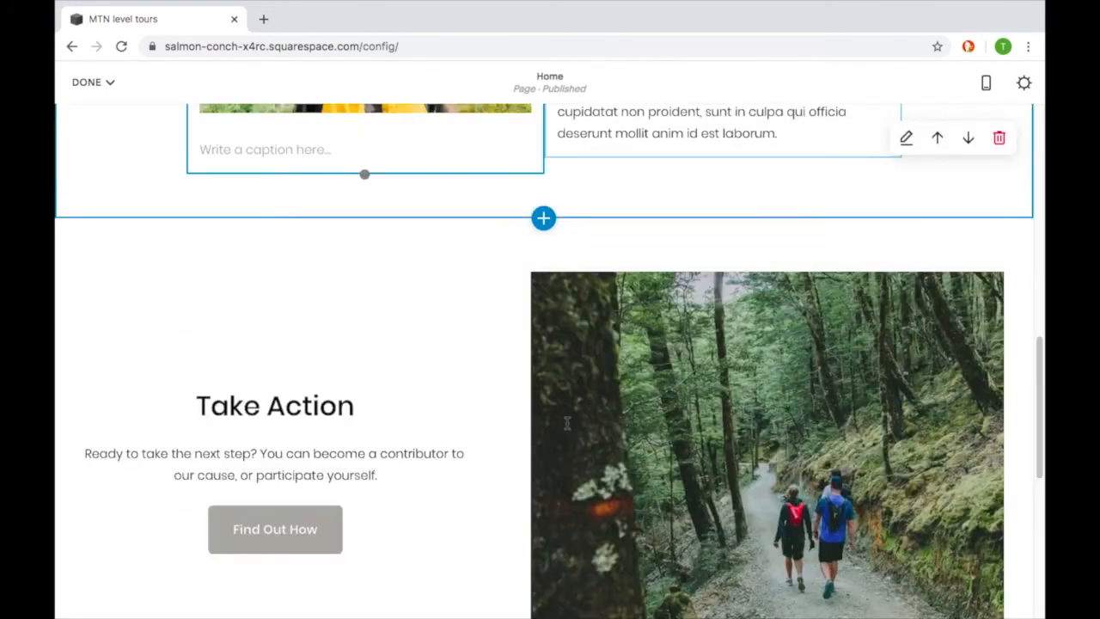
scroll(568, 422, up, 4)
scroll(566, 422, up, 3)
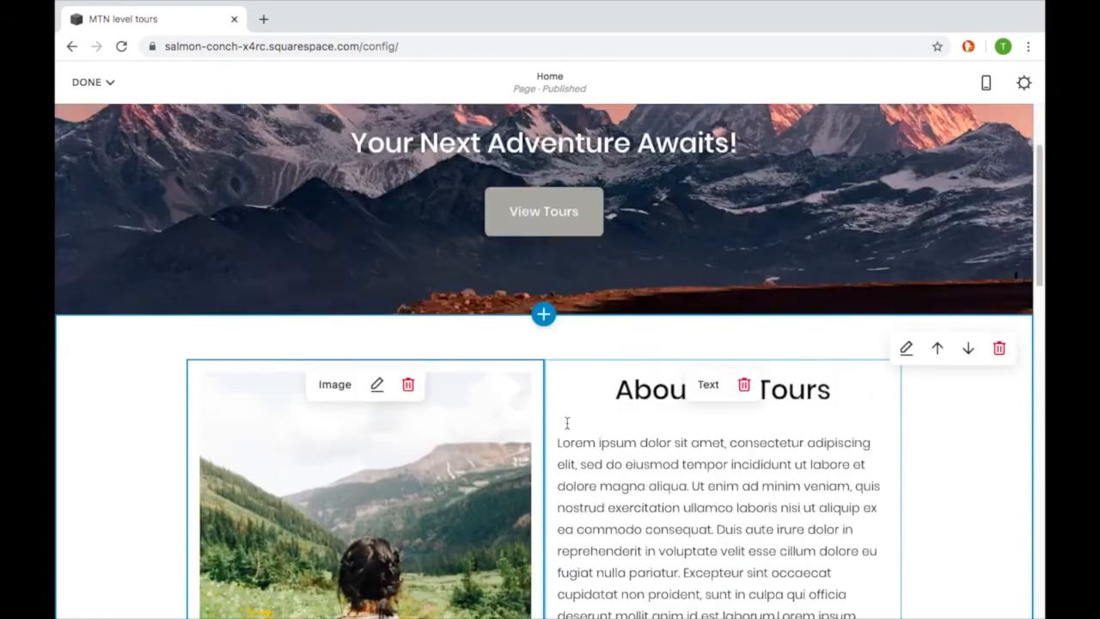
scroll(567, 425, down, 8)
scroll(566, 434, up, 4)
scroll(545, 422, up, 1)
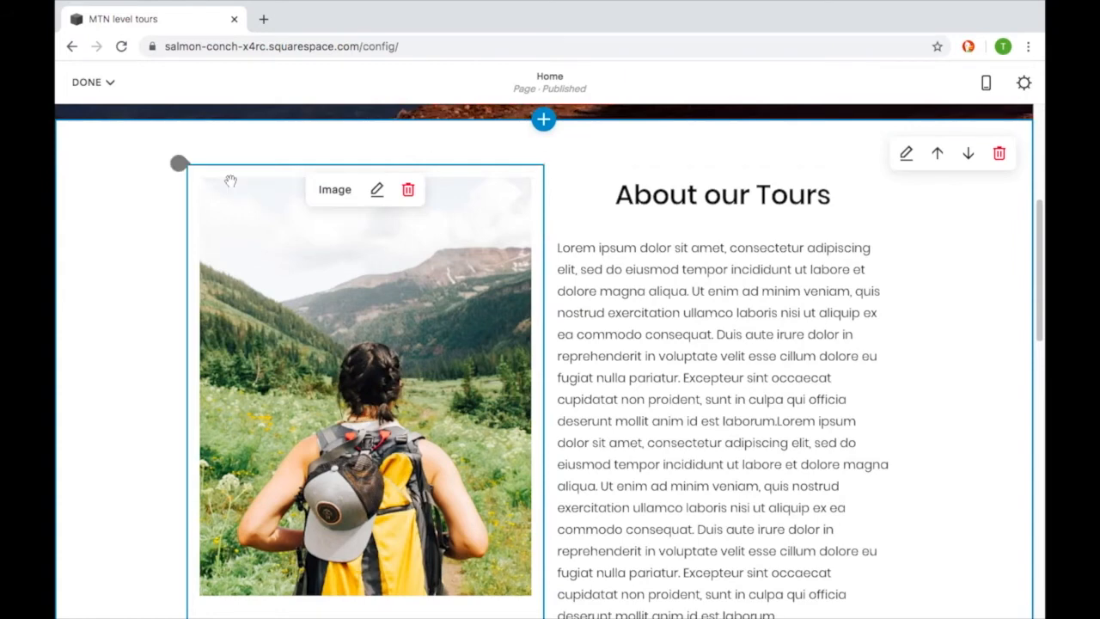
- Shorten the hiker image block and place it beneath the "About our Tours" heading with the paragraph wrapping around its right side
scroll(325, 313, down, 1)
scroll(327, 317, up, 1)
scroll(328, 316, down, 2)
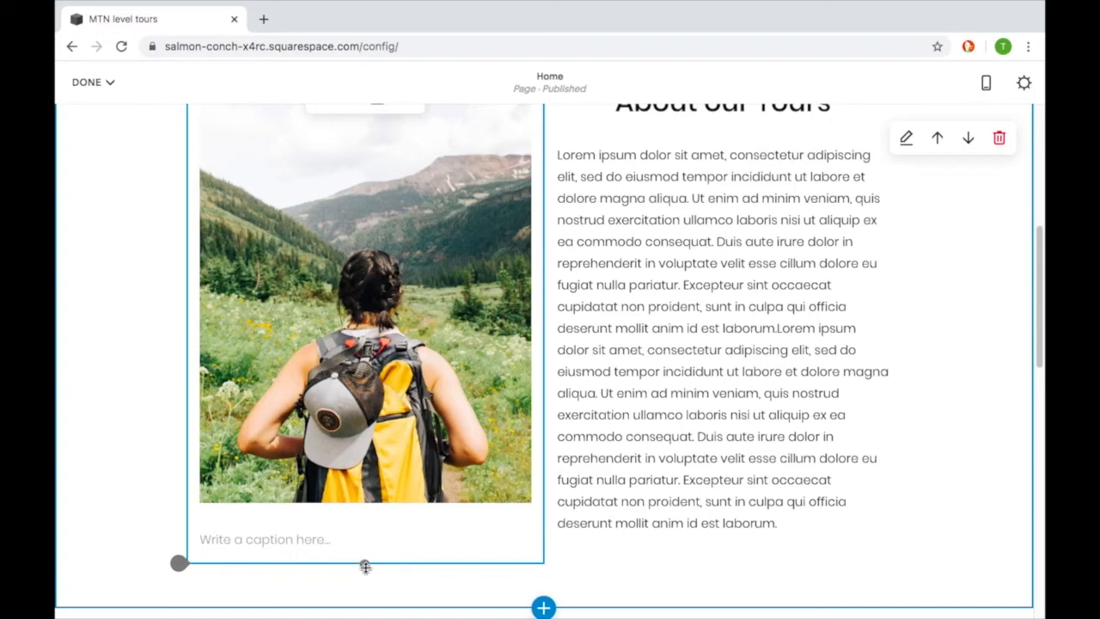
drag(364, 565, 365, 391)
scroll(376, 430, up, 3)
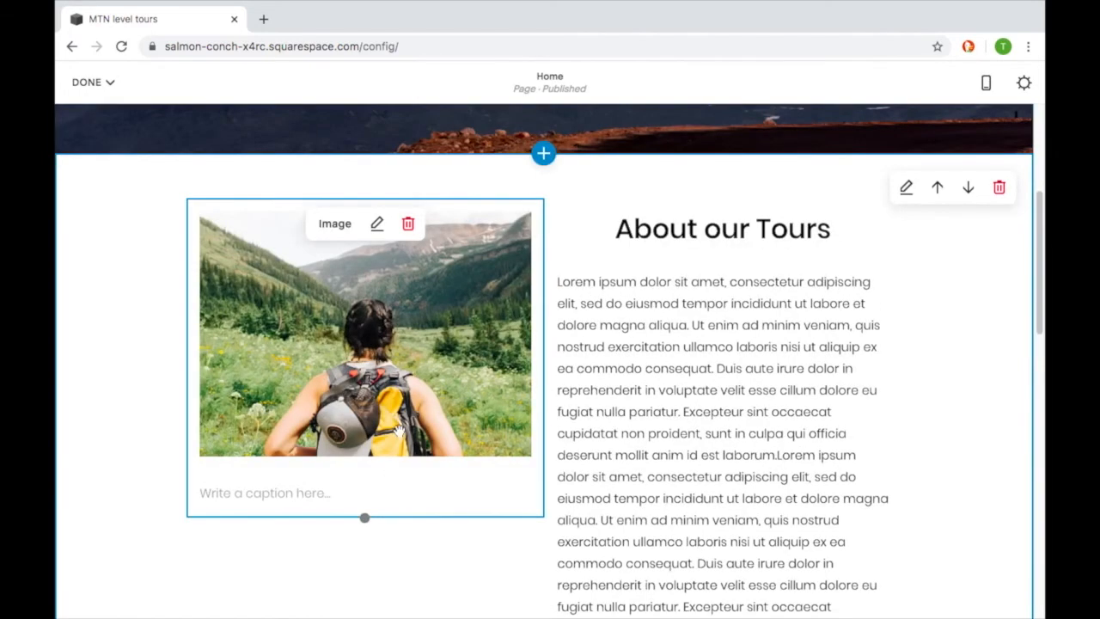
drag(381, 344, 682, 417)
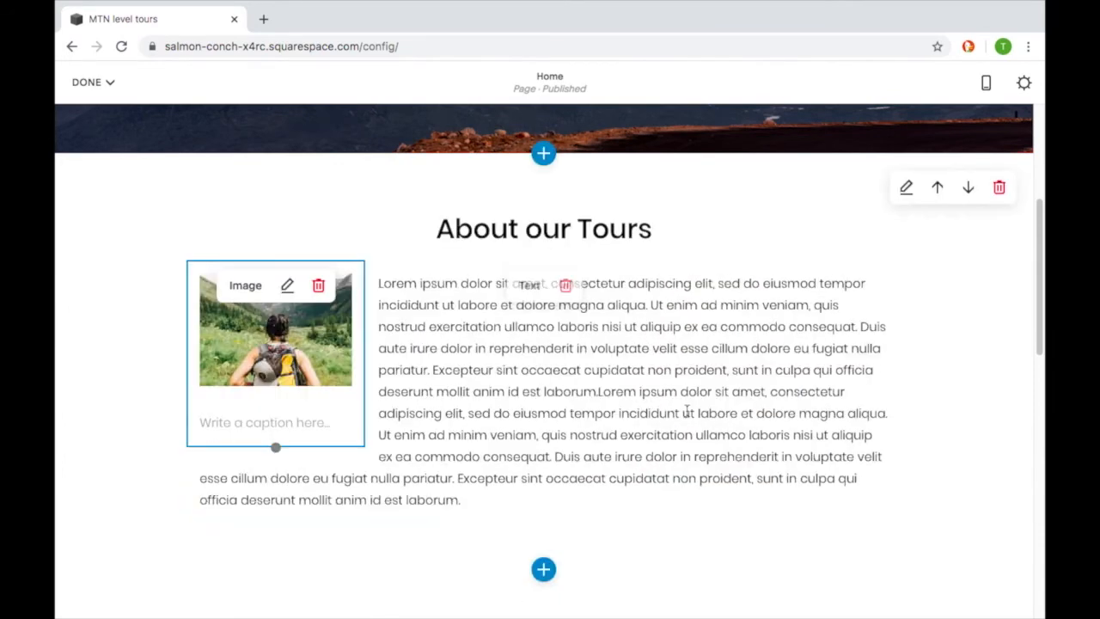
- Set the hiker image's design to Do Not Display Caption, keeping the Inline layout and Stretch enabled, and apply it
click(287, 286)
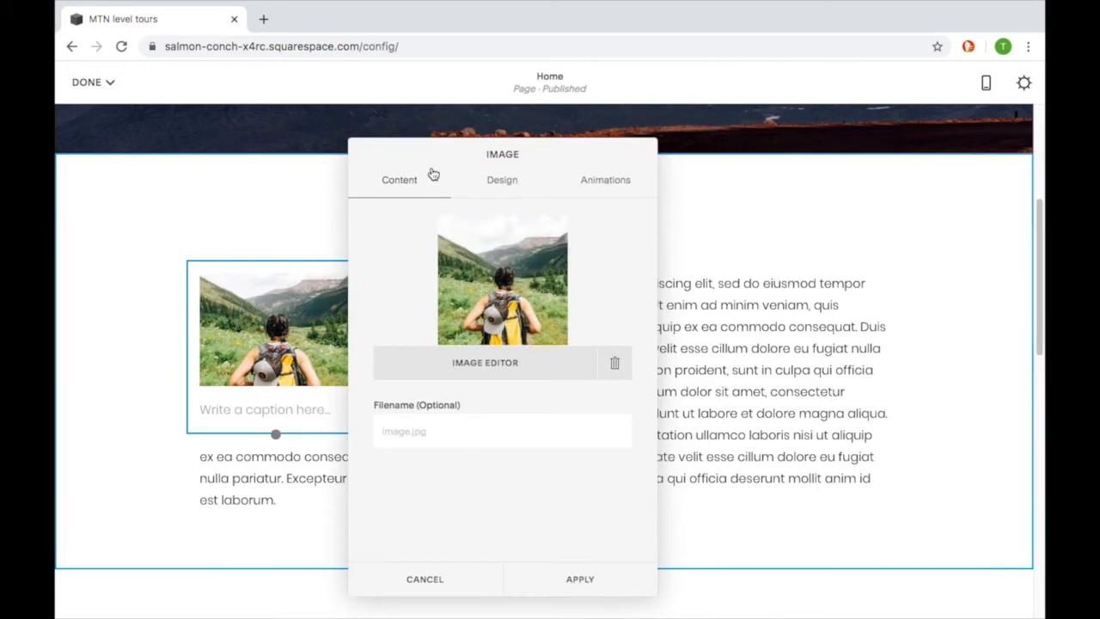
click(496, 181)
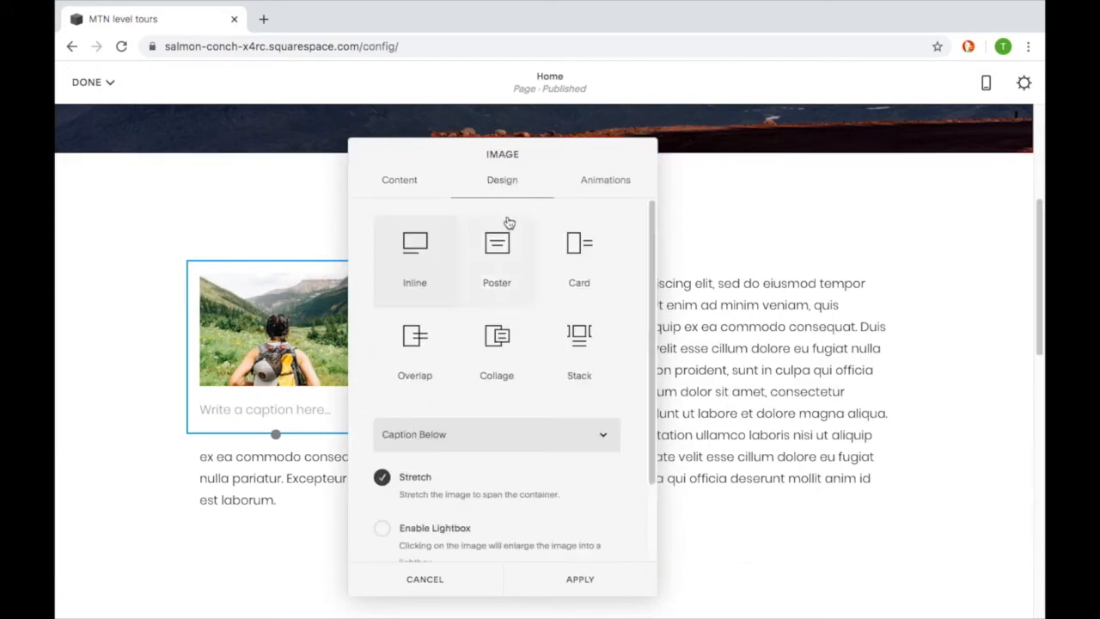
scroll(523, 439, down, 2)
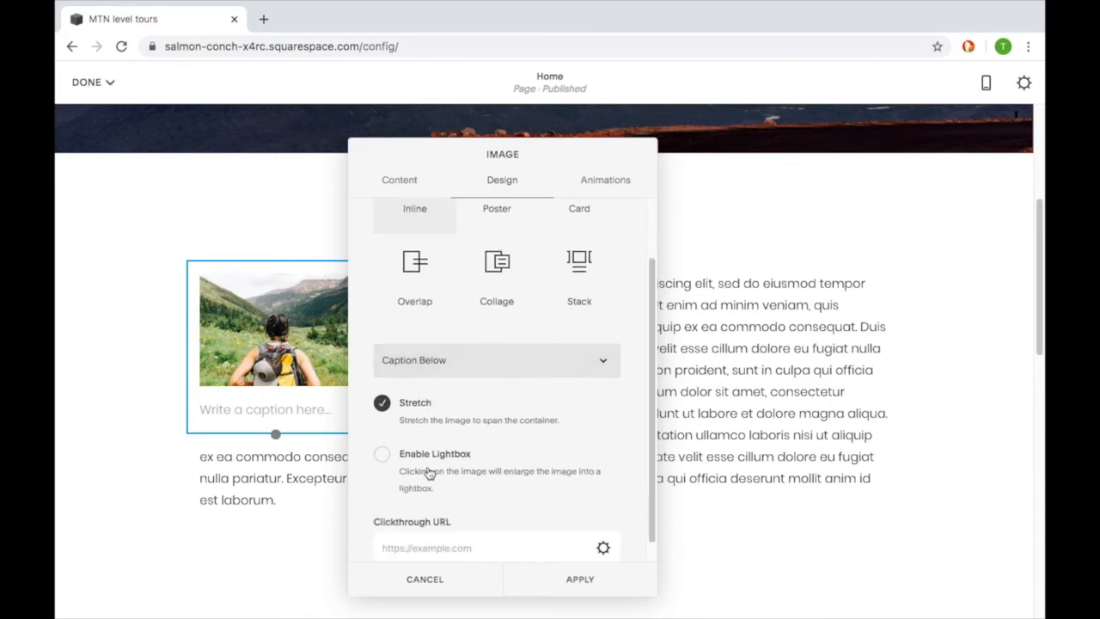
click(384, 385)
click(382, 386)
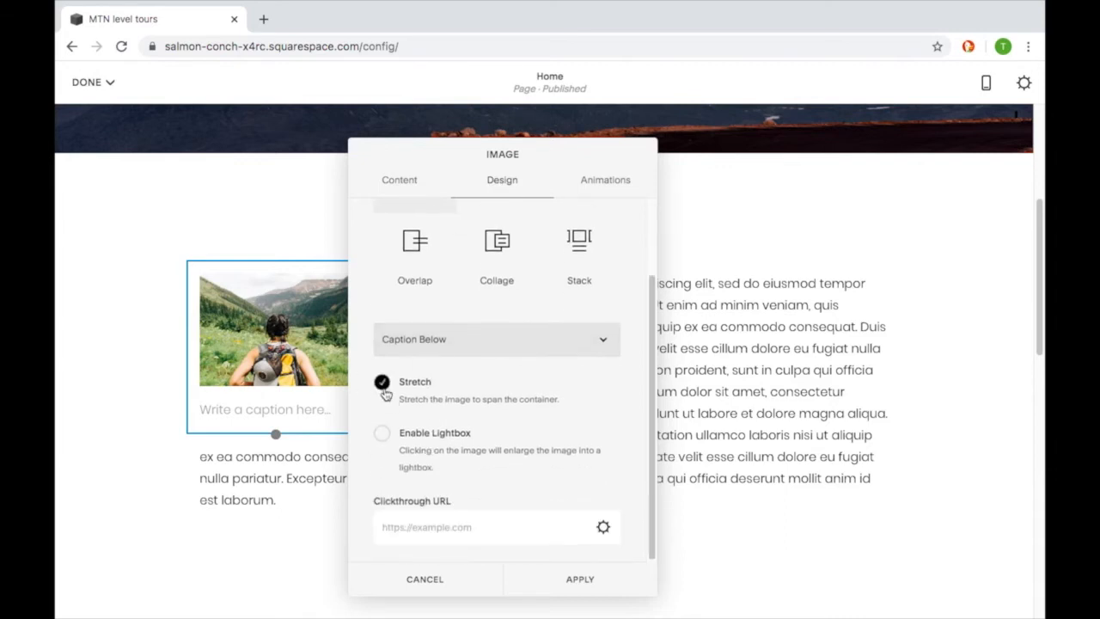
scroll(478, 361, up, 2)
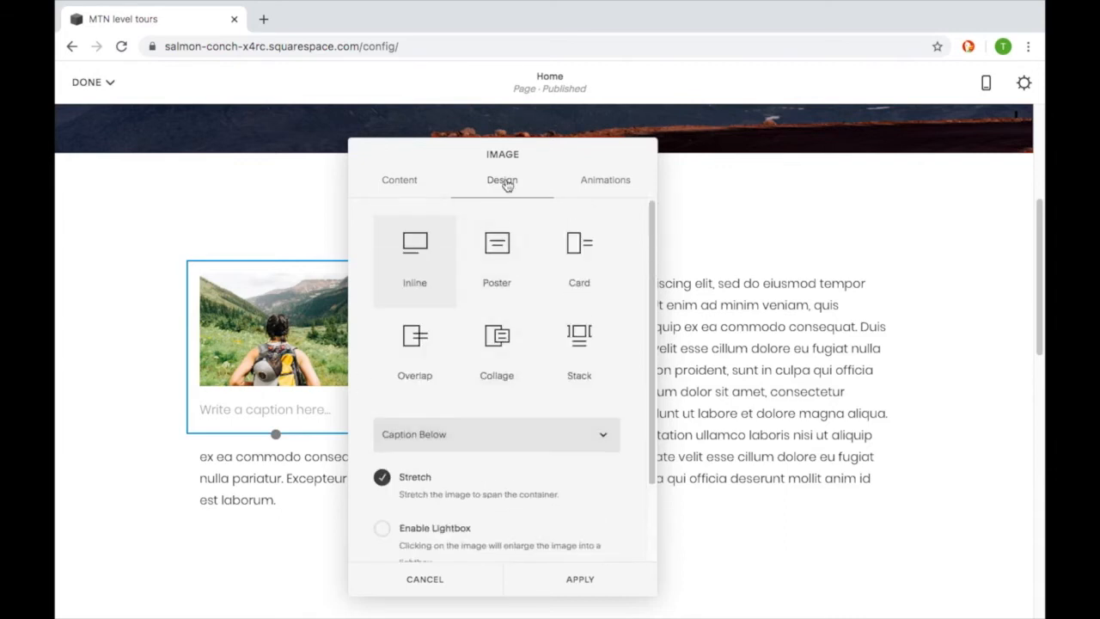
click(551, 433)
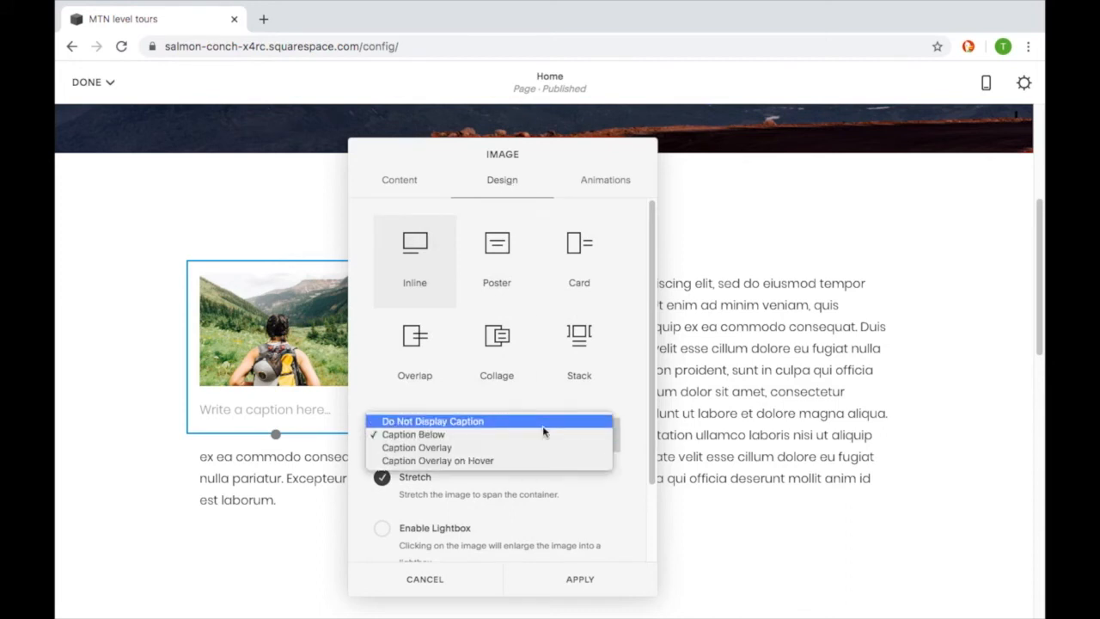
click(538, 422)
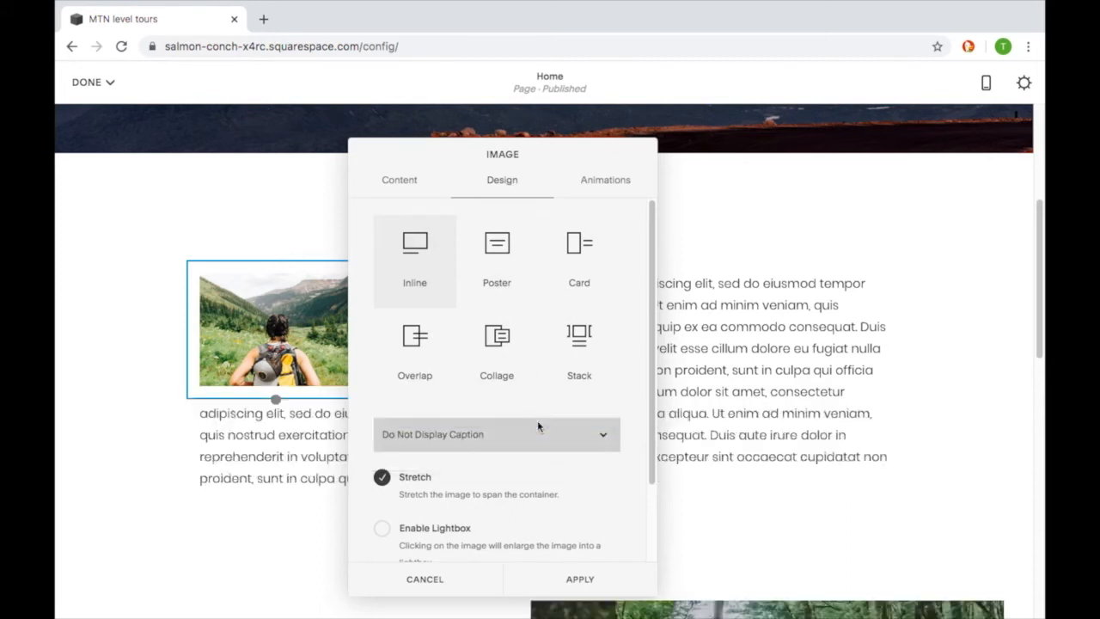
click(551, 589)
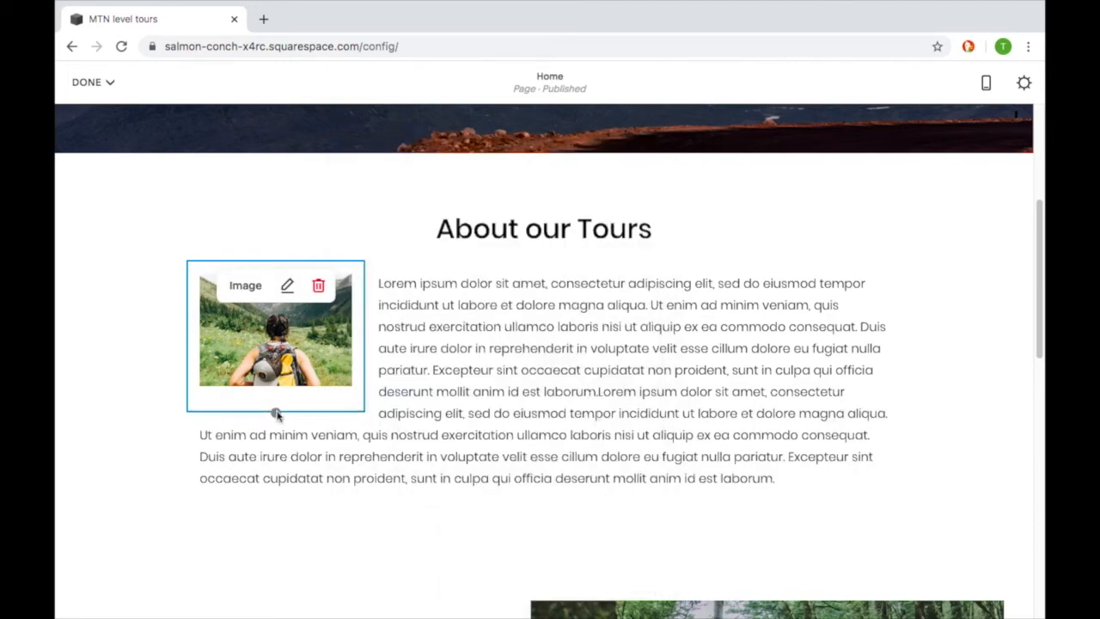
- Adjust the hiker image block's height so it ends level with the seventh line of the paragraph beside it
drag(273, 412, 261, 453)
drag(362, 392, 530, 285)
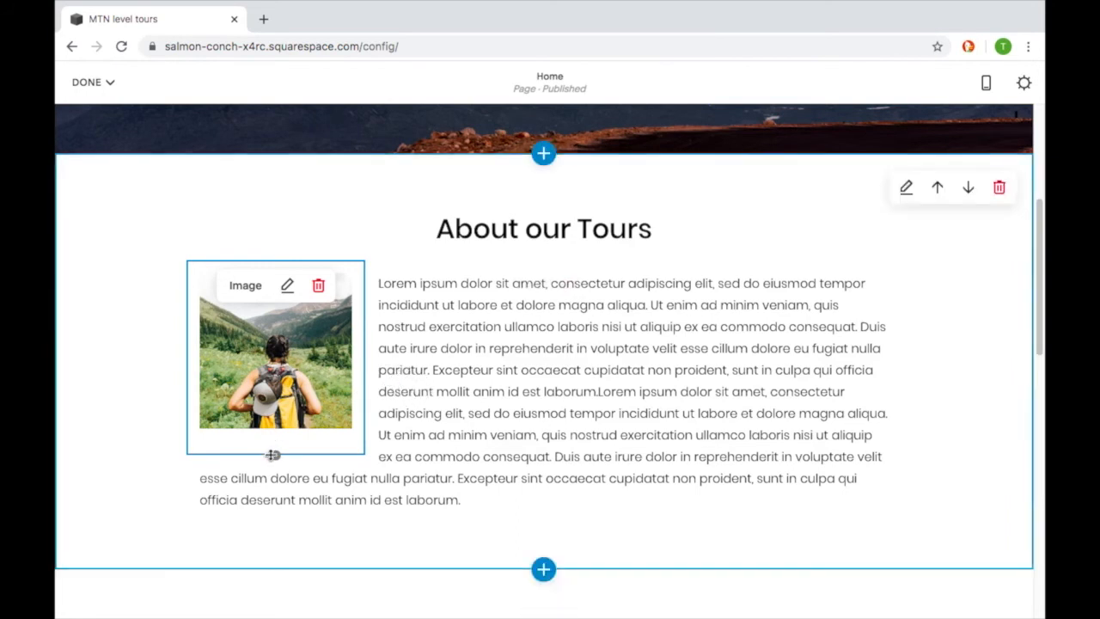
drag(275, 454, 280, 409)
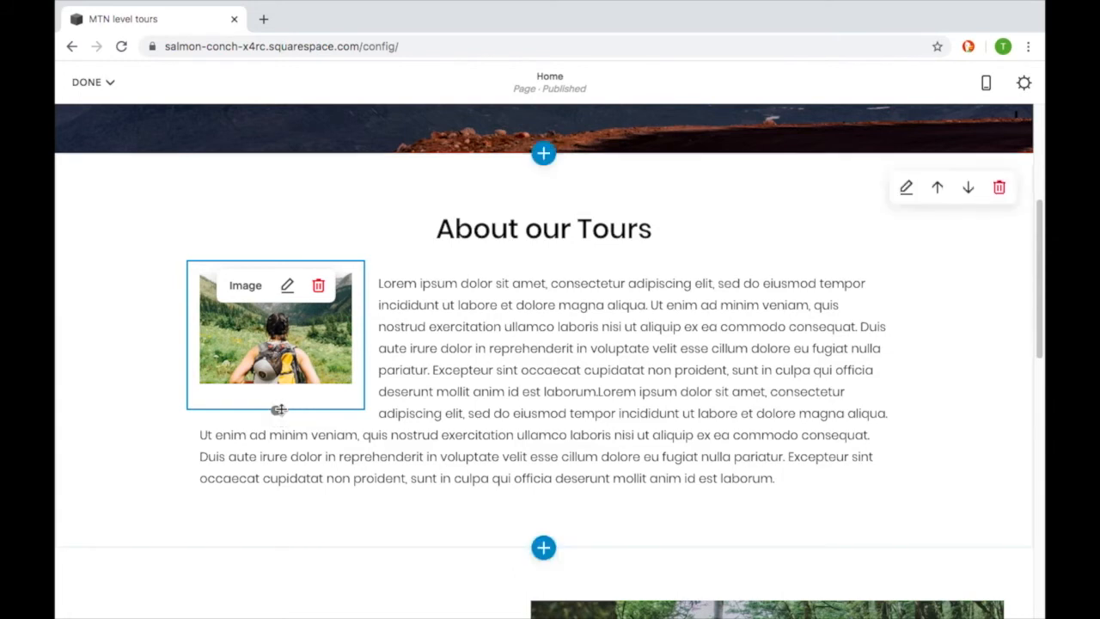
- Start a new paragraph at "Ut enim ad minim veniam" beneath the hiker image and save the page
click(114, 378)
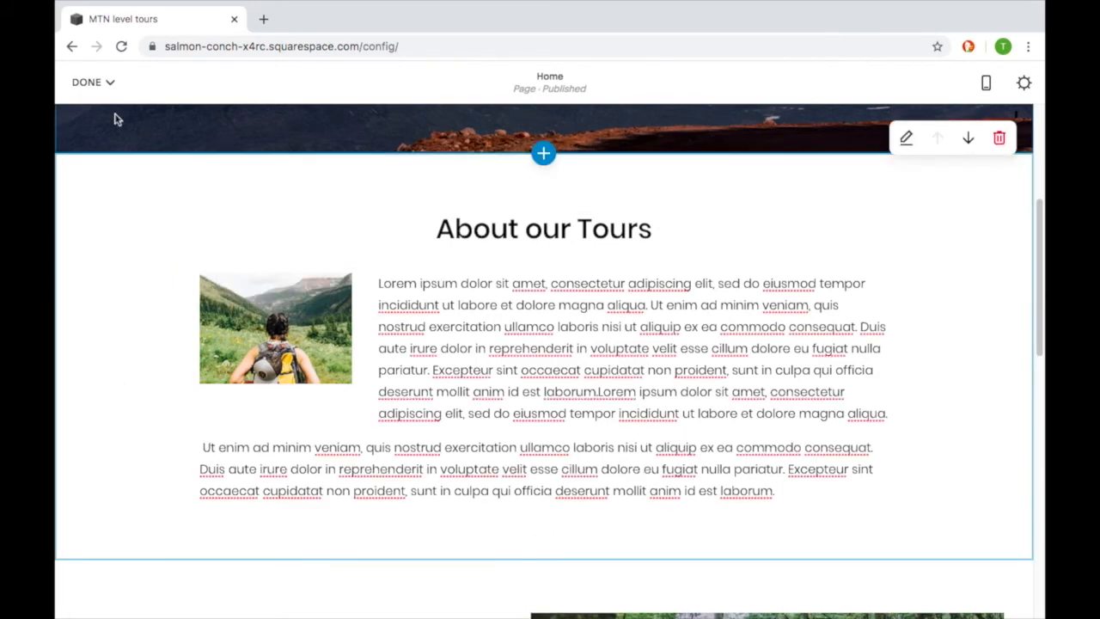
click(93, 82)
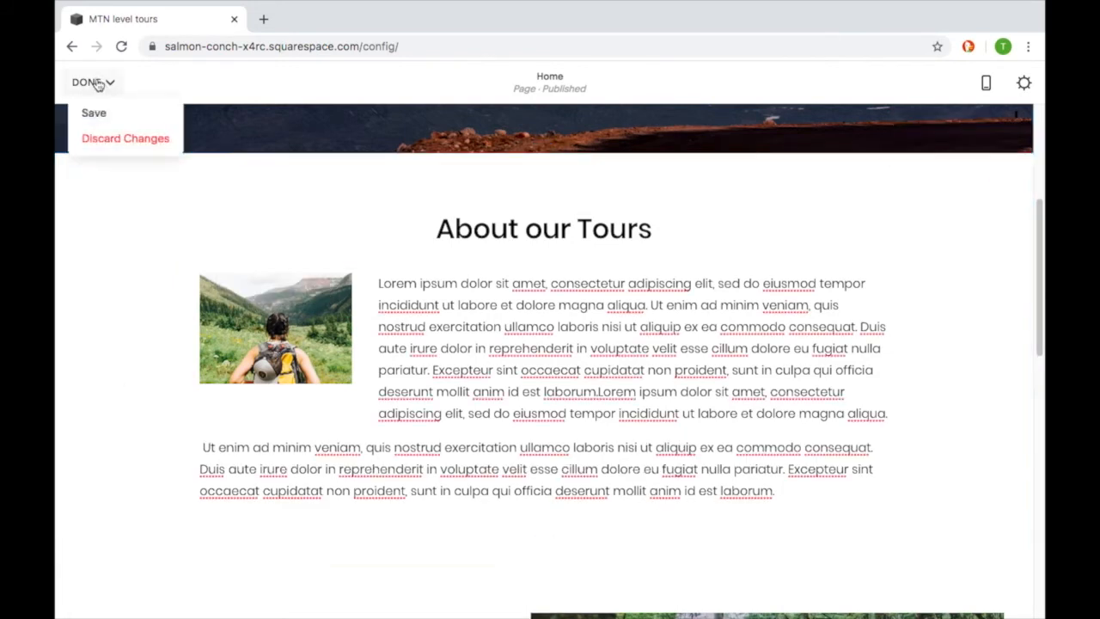
click(96, 116)
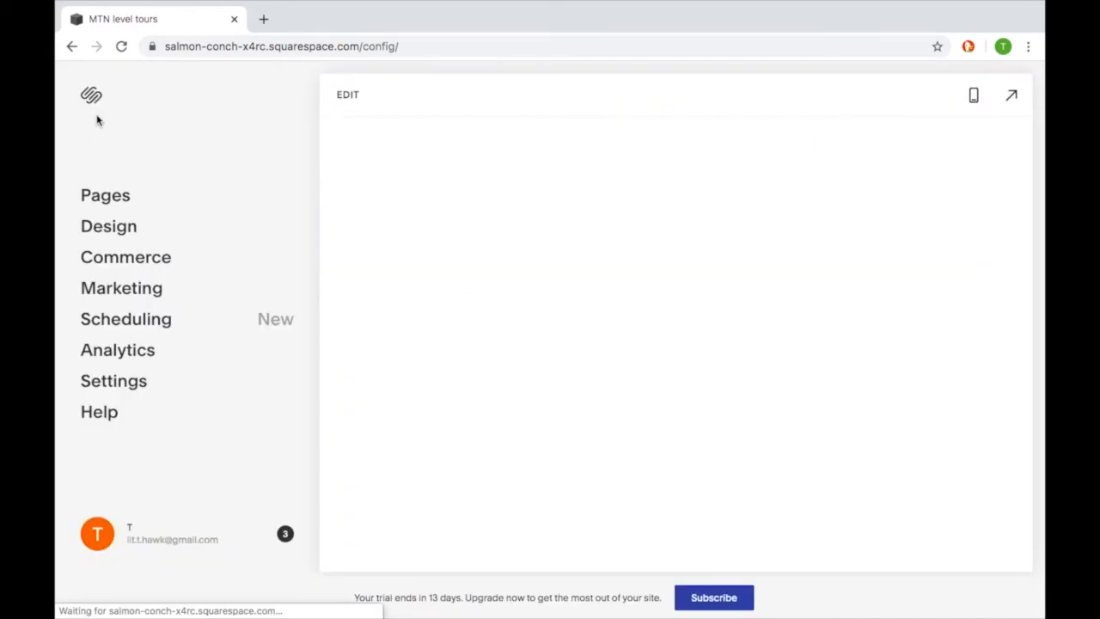
- Reopen the home page for editing and remove the "Take Action" section
click(348, 98)
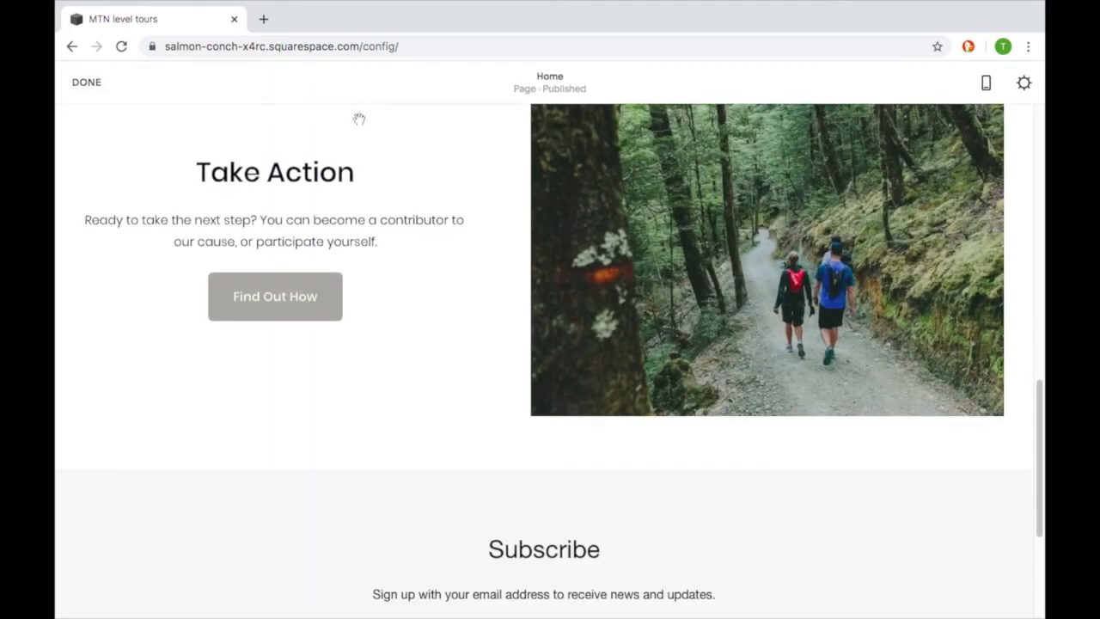
scroll(246, 201, up, 1)
scroll(247, 201, up, 1)
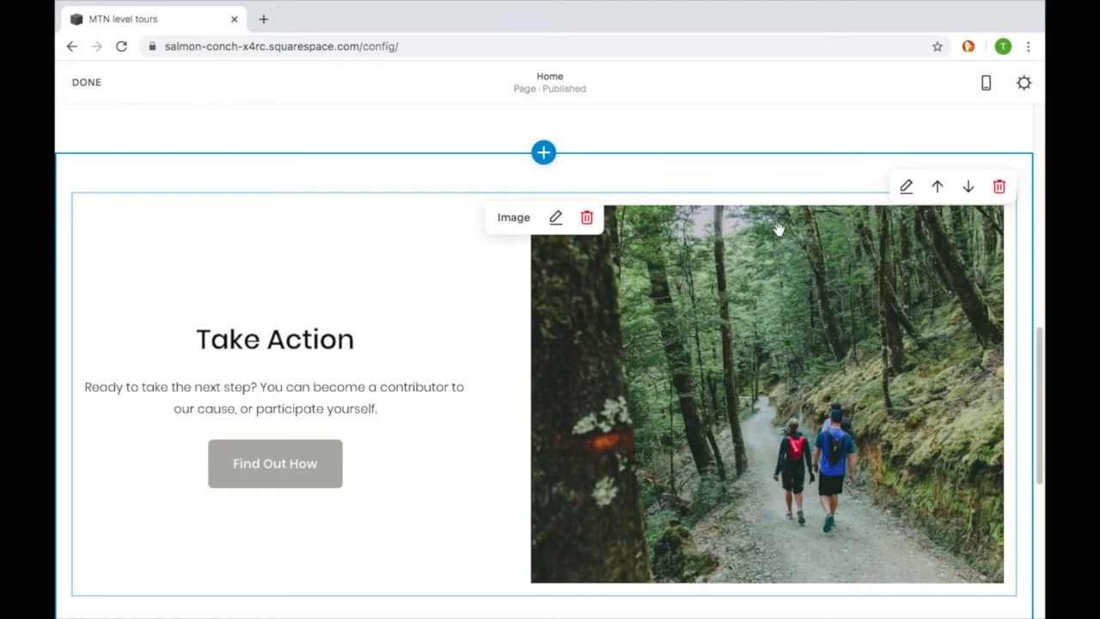
click(999, 189)
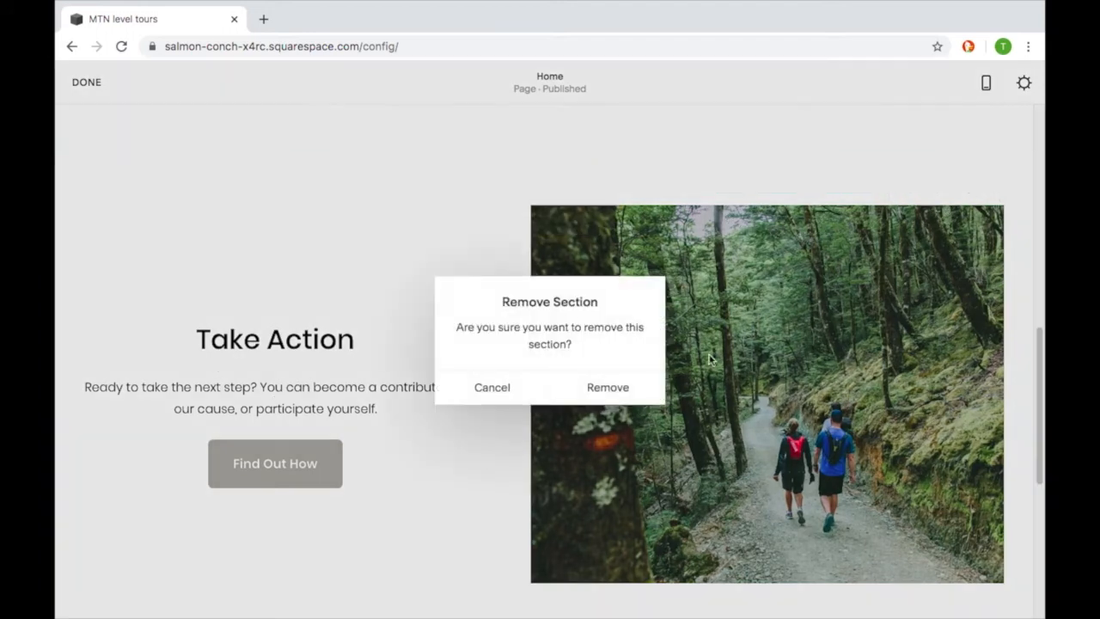
click(617, 394)
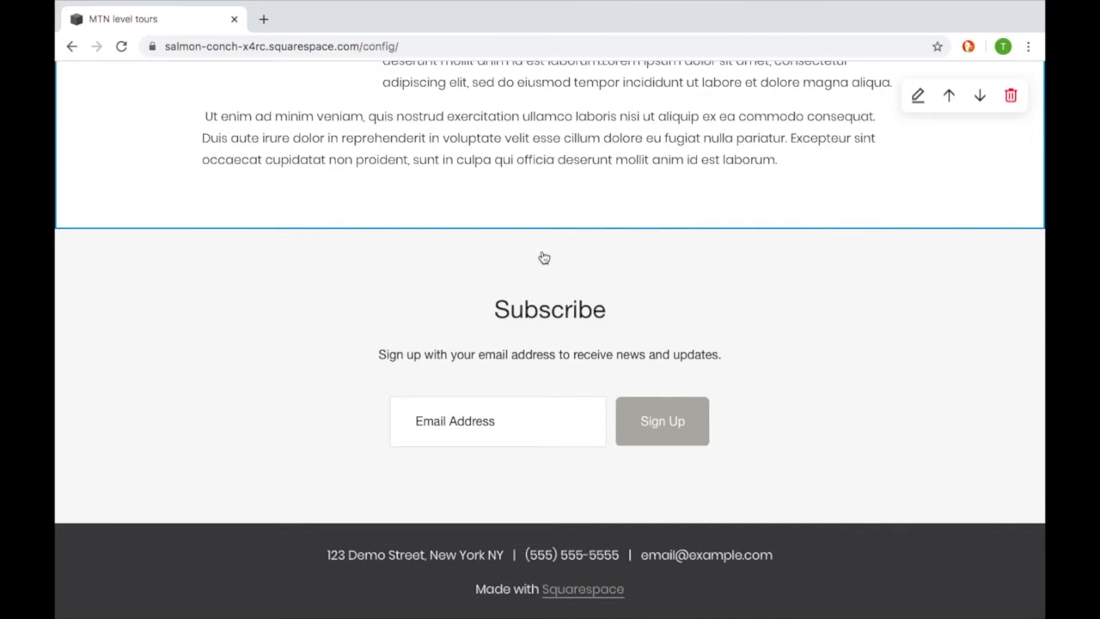
- Add the three-column "What People Are Saying" quote section between the tours text and the Subscribe area
click(544, 258)
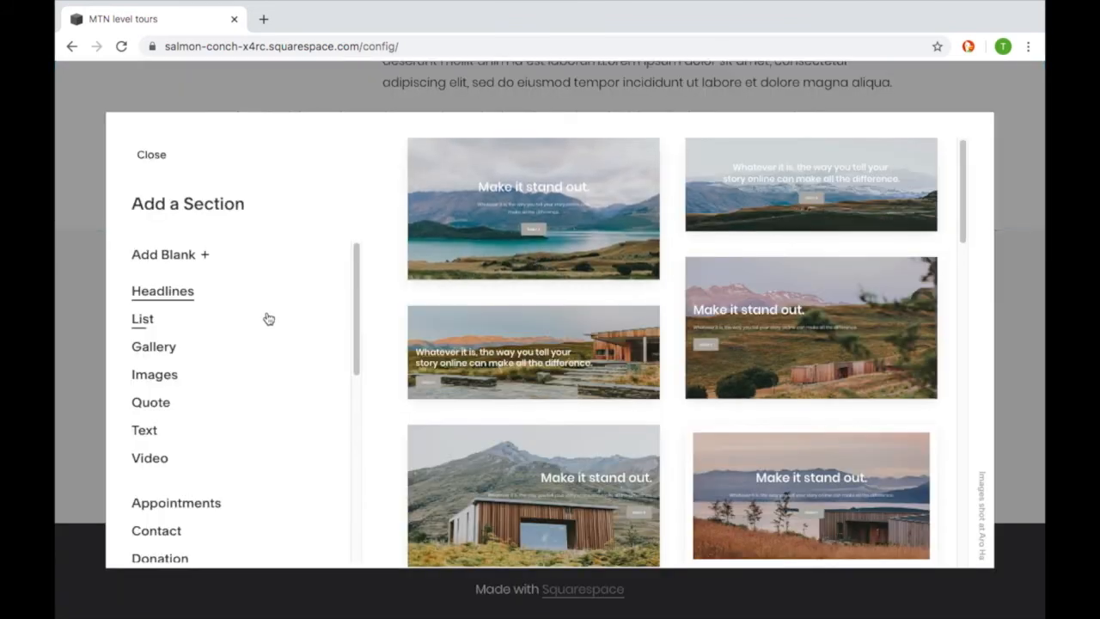
scroll(268, 319, down, 2)
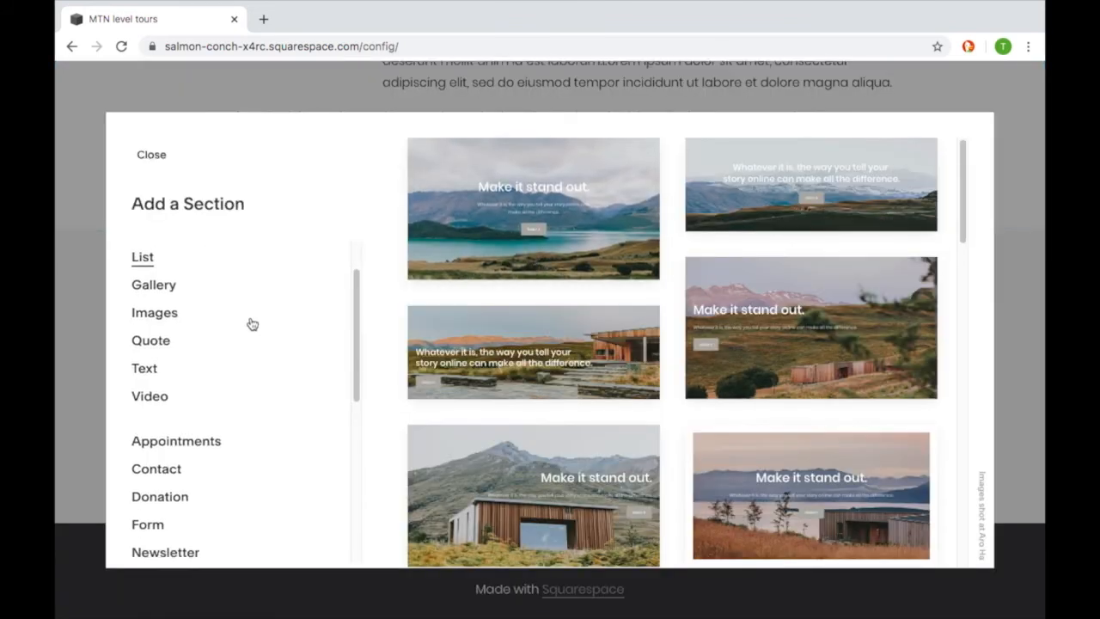
click(152, 344)
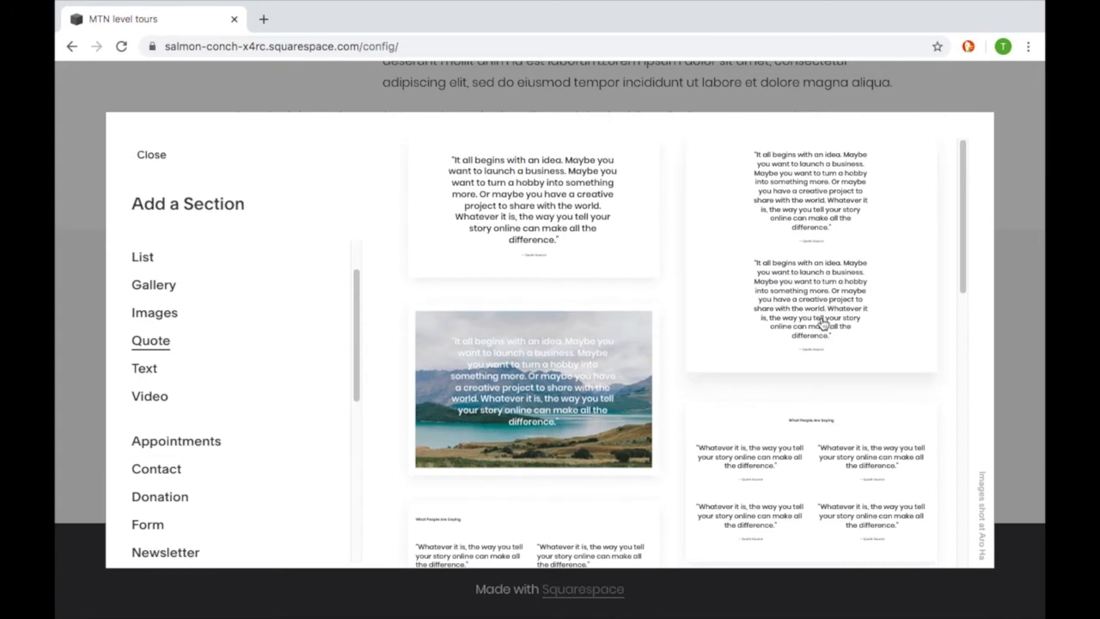
scroll(774, 335, down, 3)
scroll(823, 319, down, 2)
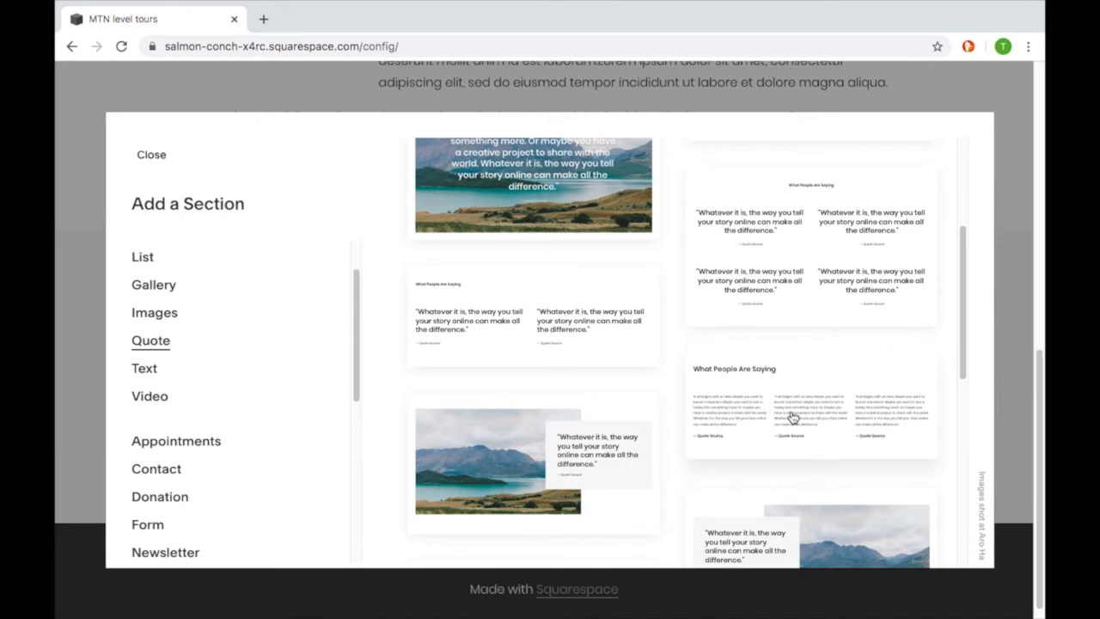
click(792, 416)
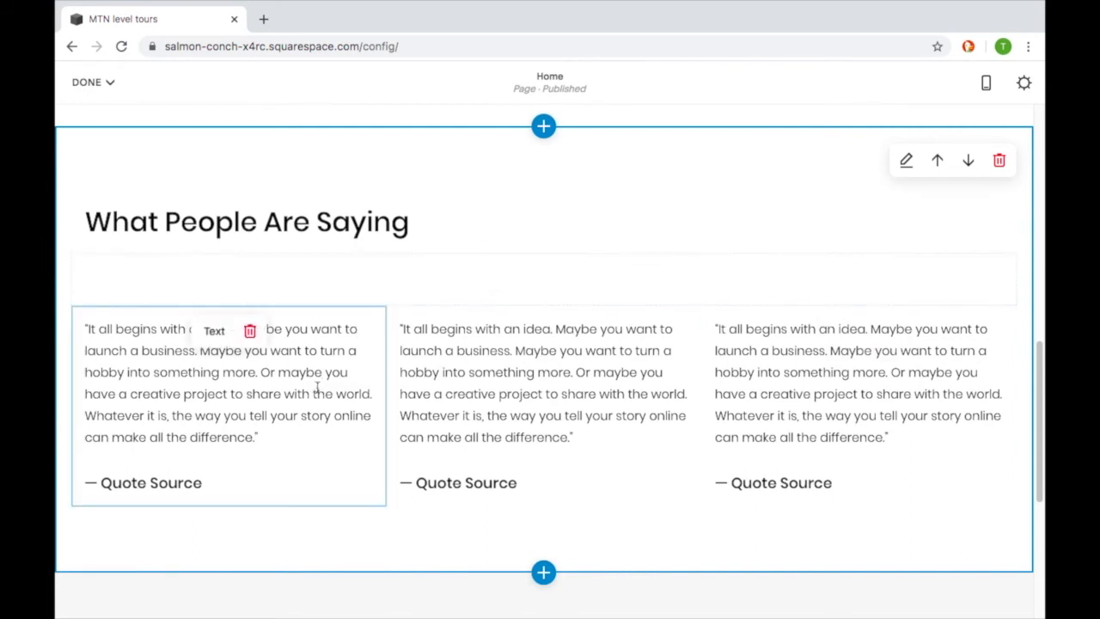
- Add a video section with text to the left of a single video below the "What People Are Saying" section
scroll(595, 410, down, 1)
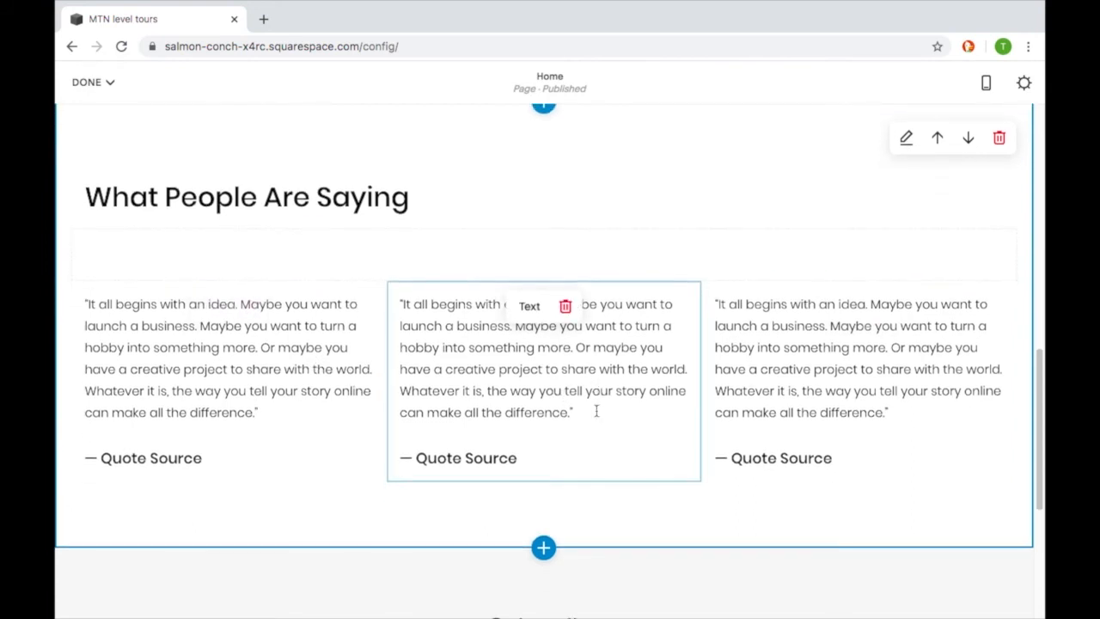
scroll(598, 411, down, 3)
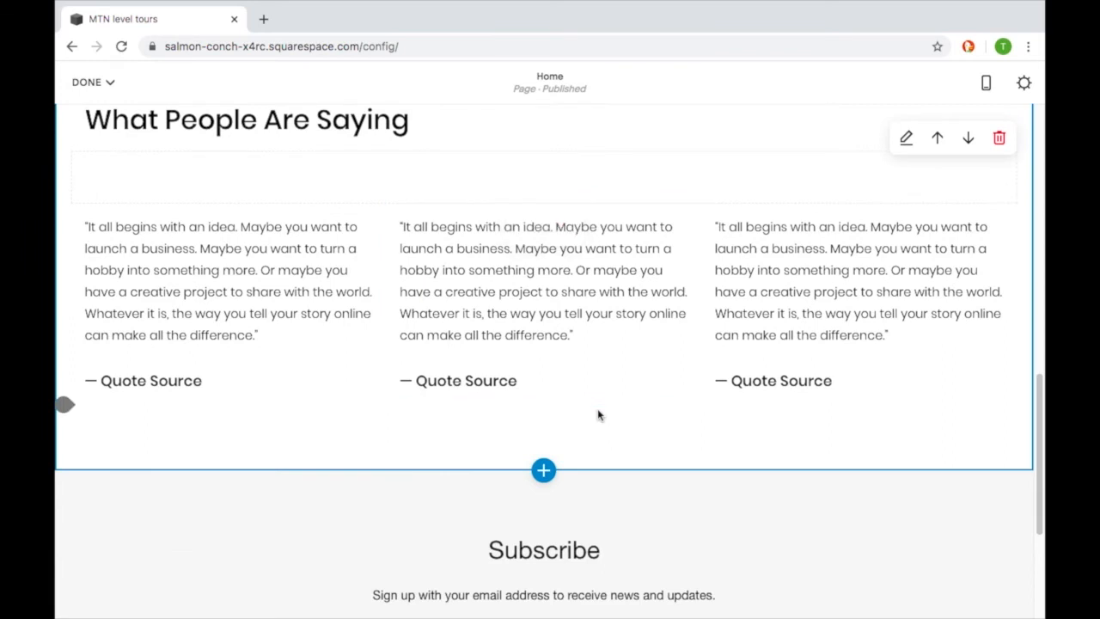
scroll(597, 413, down, 1)
scroll(597, 415, up, 1)
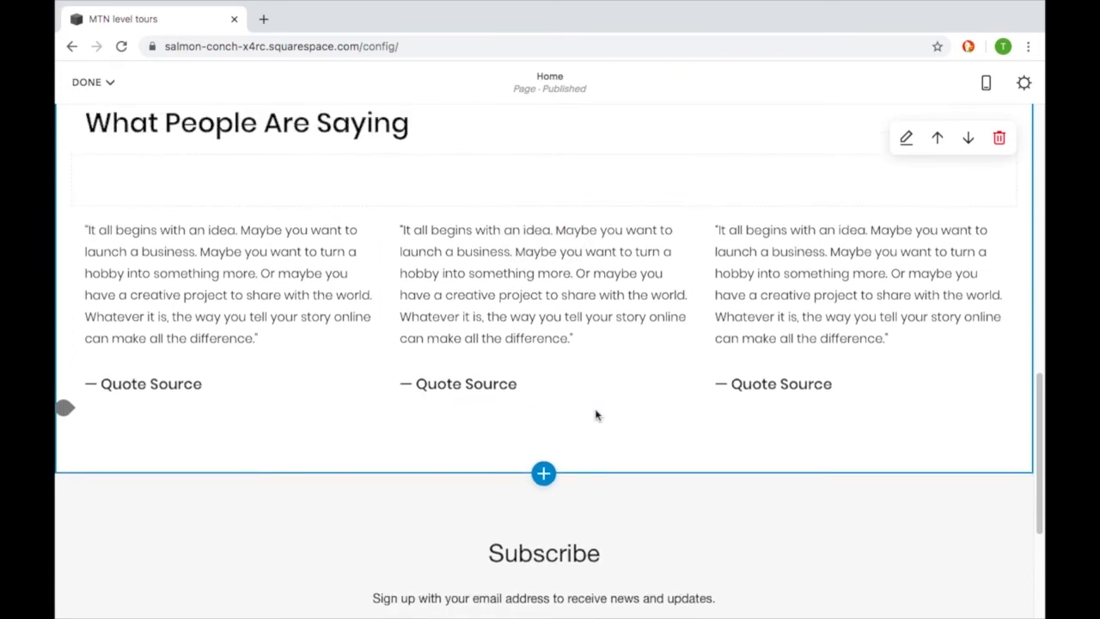
click(543, 477)
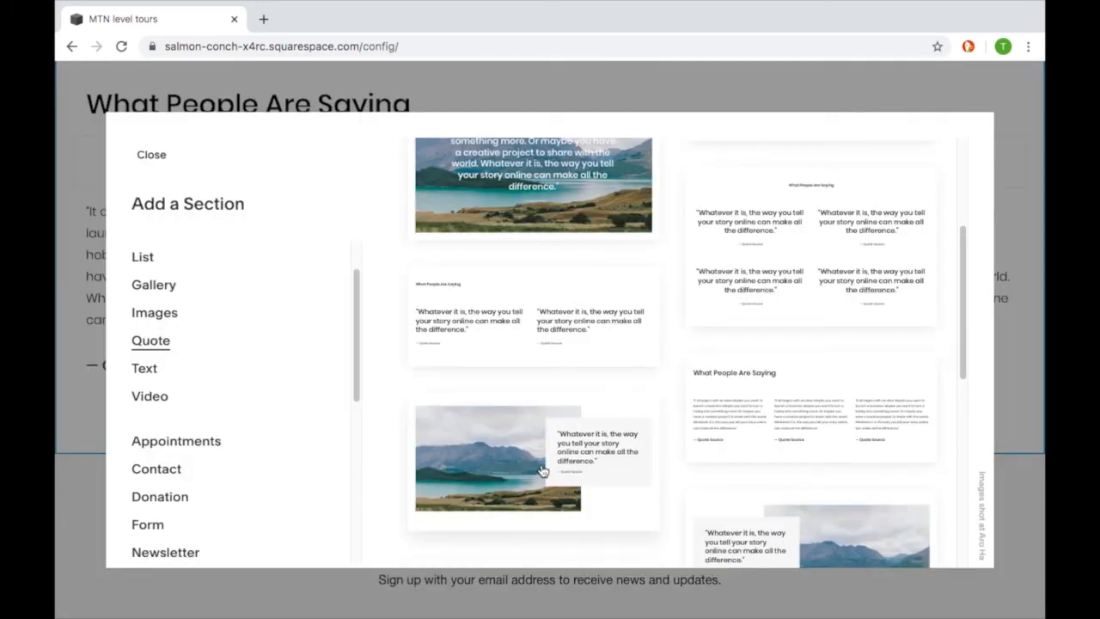
click(162, 398)
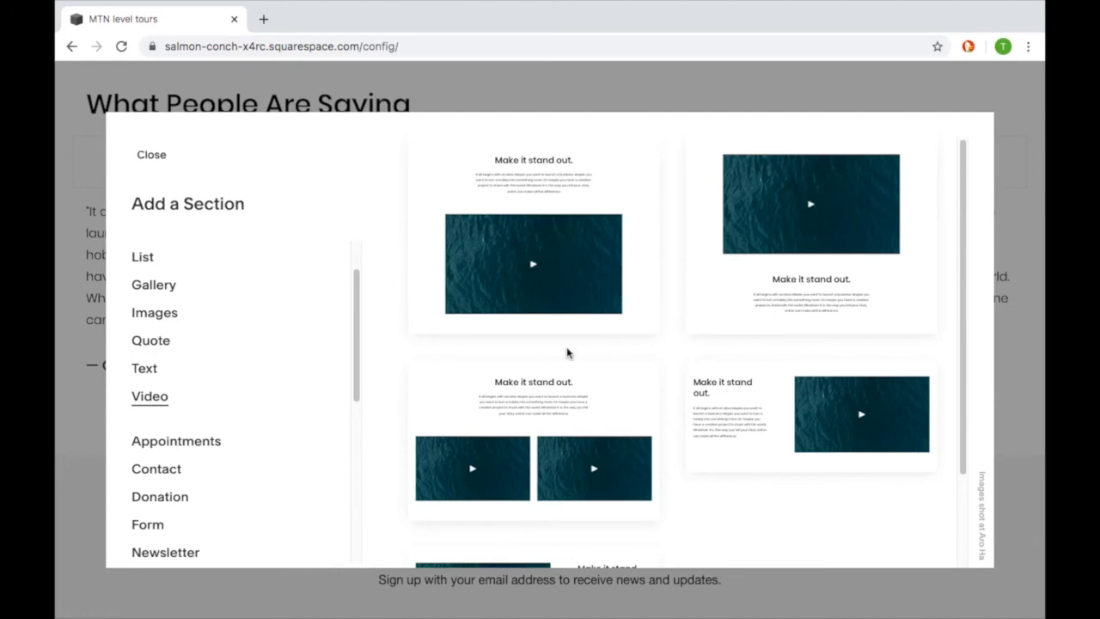
scroll(661, 334, down, 3)
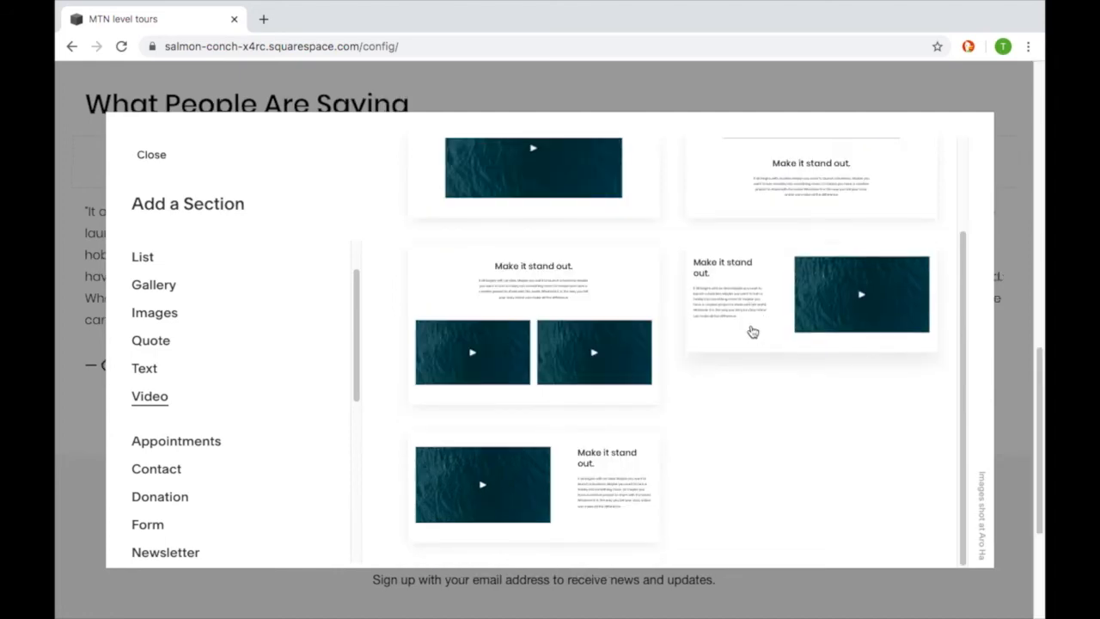
click(752, 331)
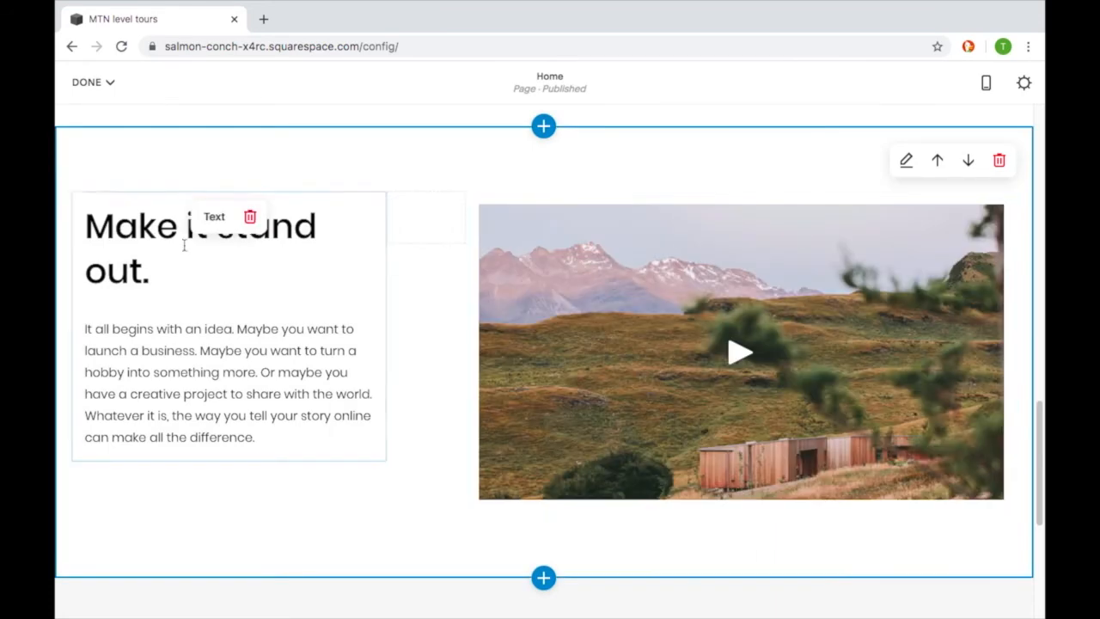
- Replace the video section's "Make it stand out." heading with "Preview a tour"
drag(155, 270, 94, 212)
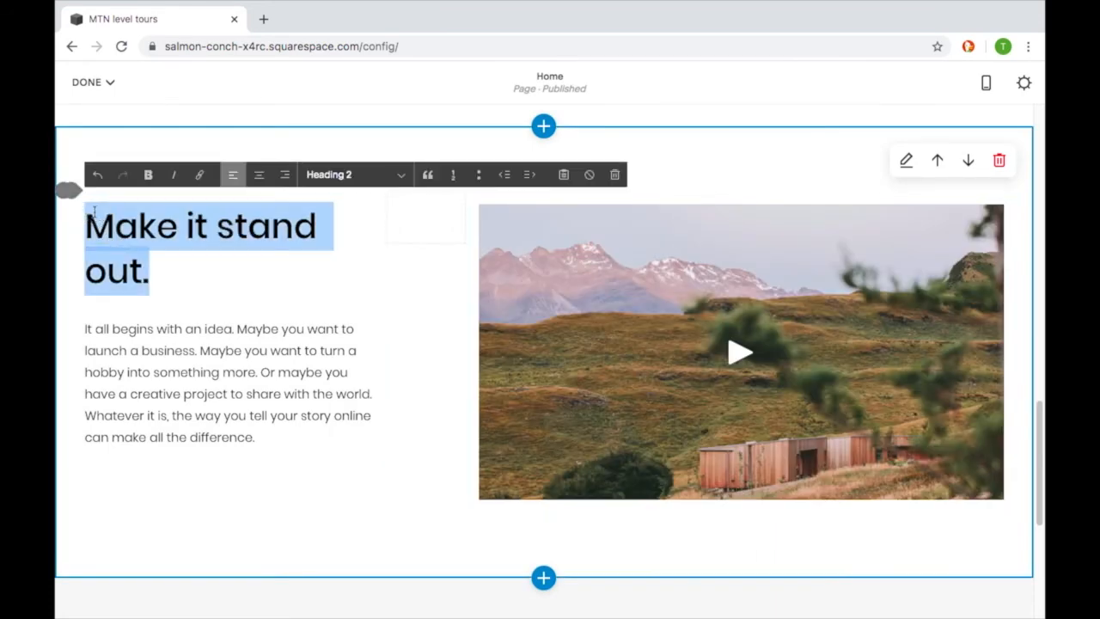
text(iew )
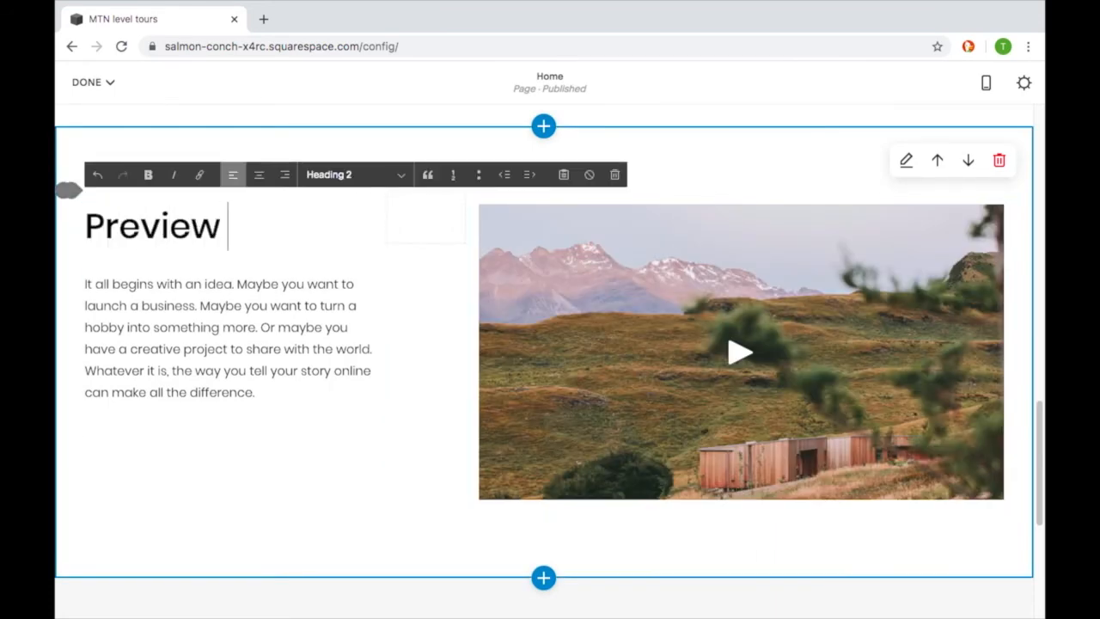
text(a Tour)
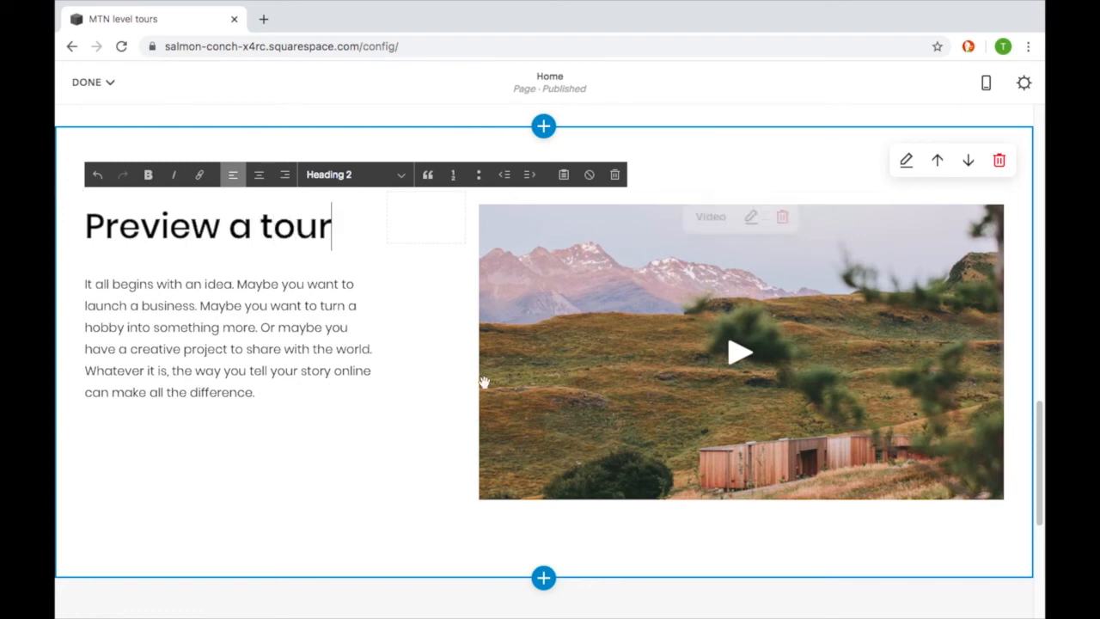
click(342, 372)
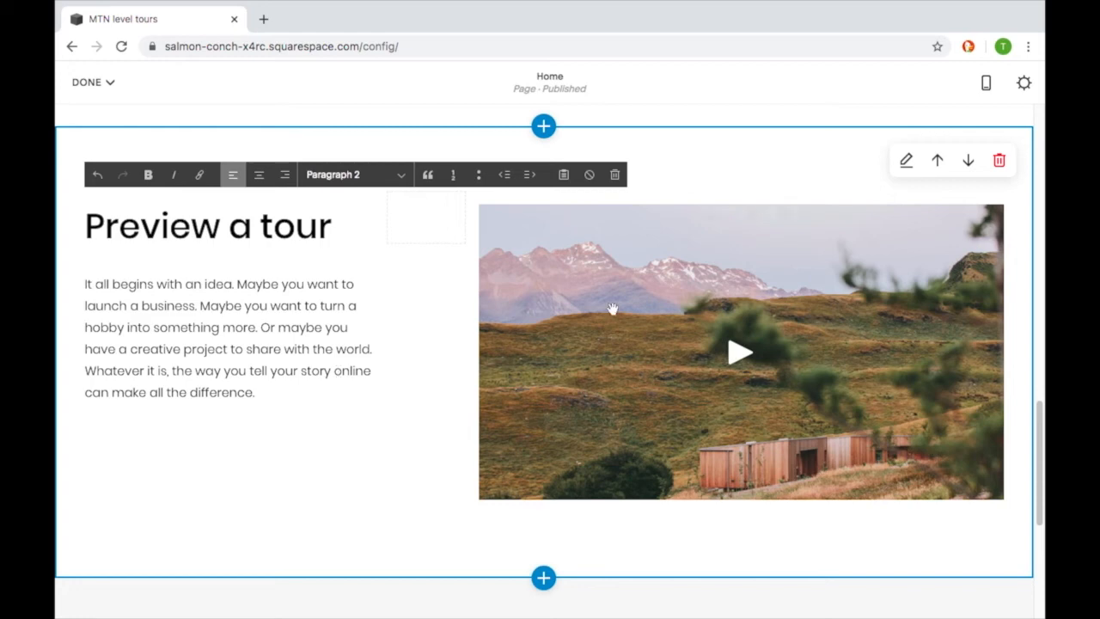
- Review the video block's URL, custom thumbnail and caption display settings in the "Preview a tour" section
mouse_move(662, 315)
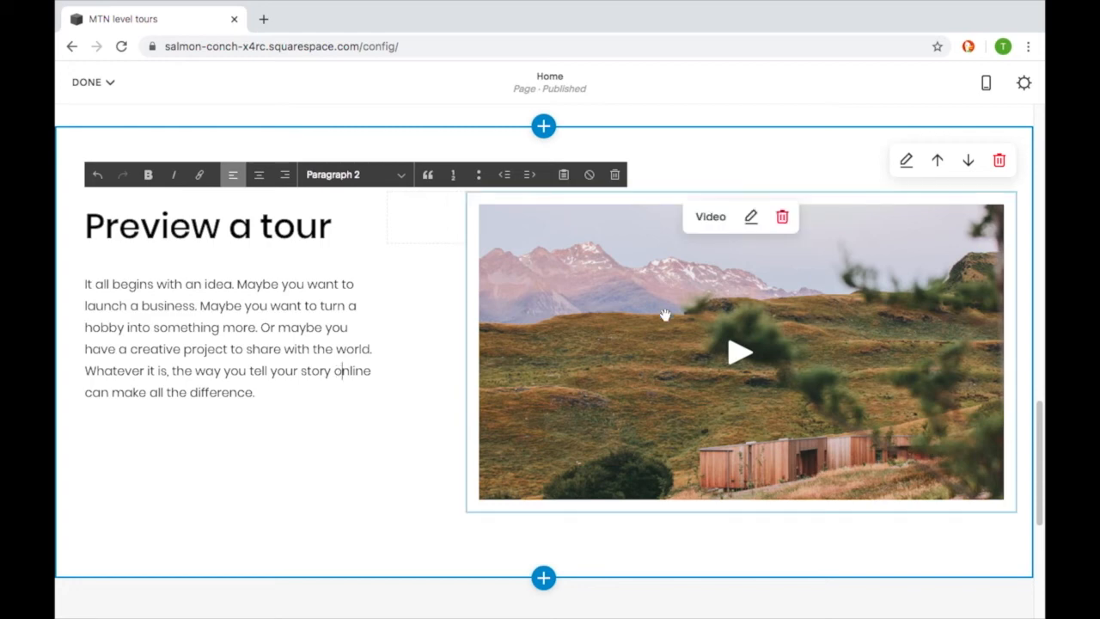
click(750, 220)
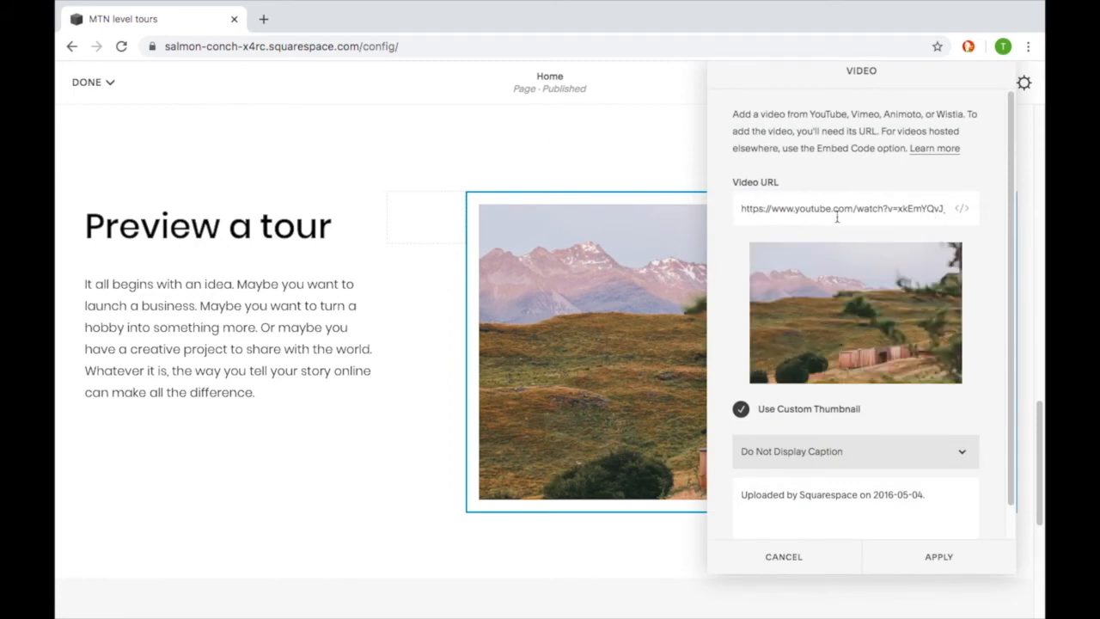
scroll(783, 397, down, 1)
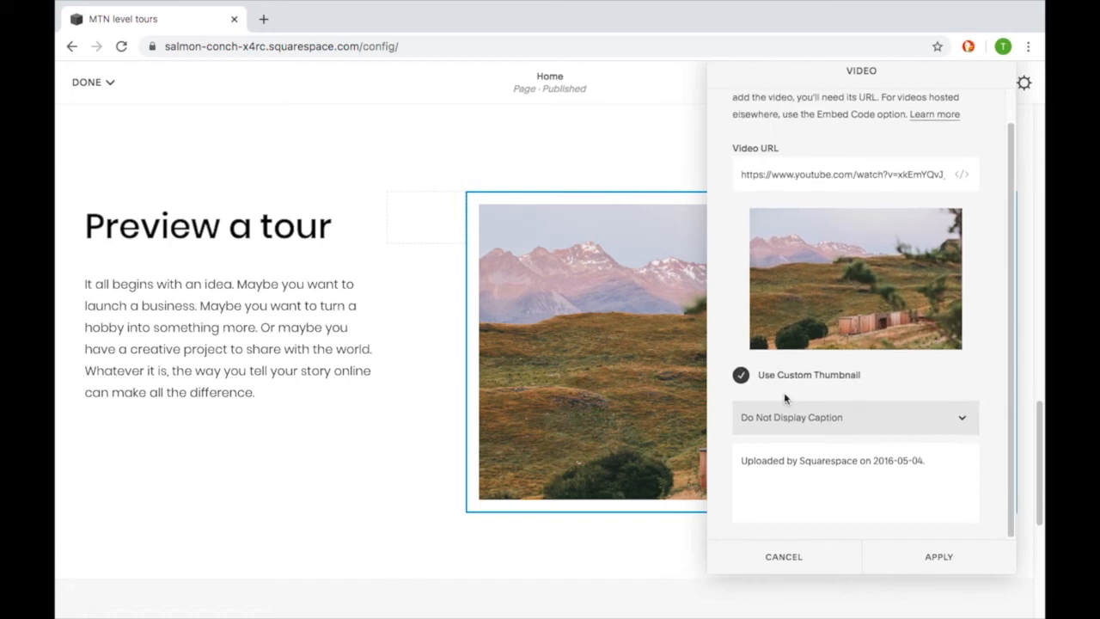
scroll(795, 400, up, 1)
scroll(805, 402, down, 1)
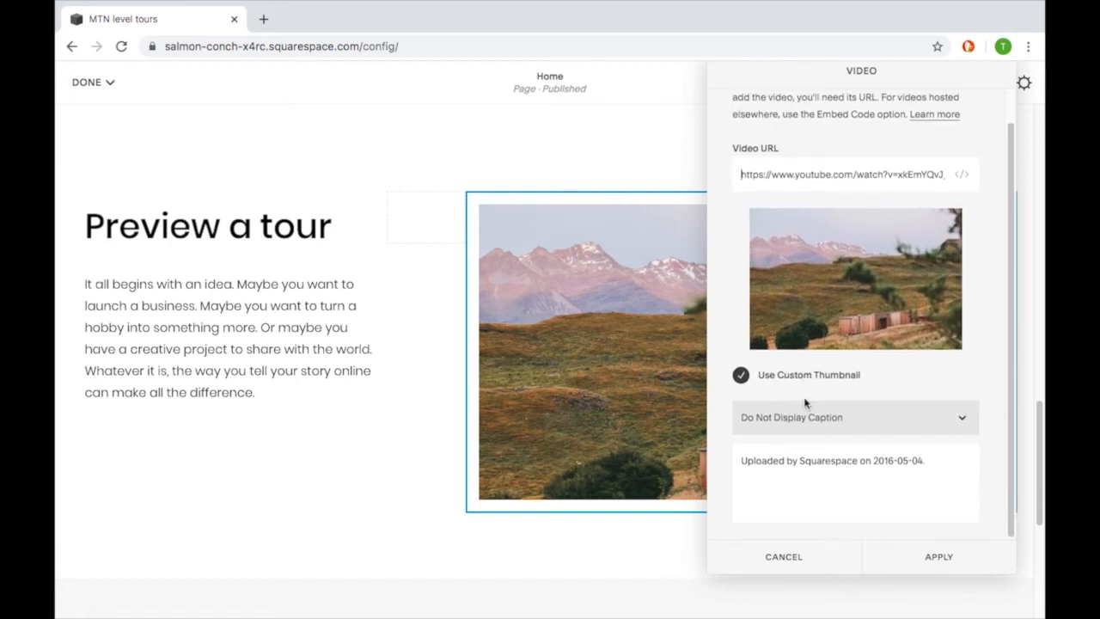
click(868, 423)
click(876, 387)
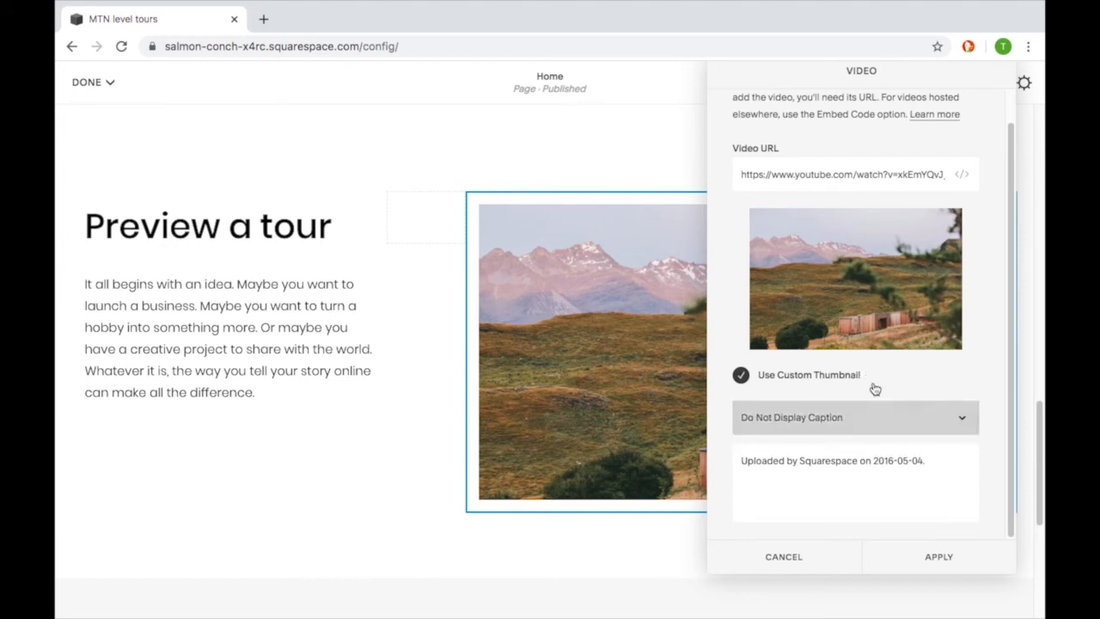
scroll(874, 389, up, 1)
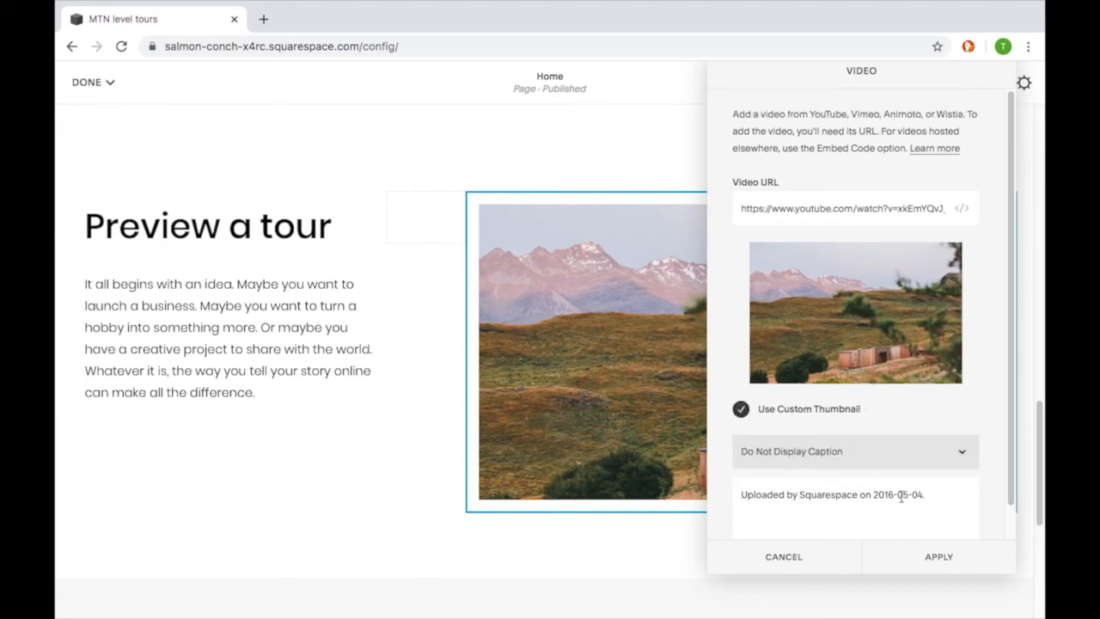
click(948, 563)
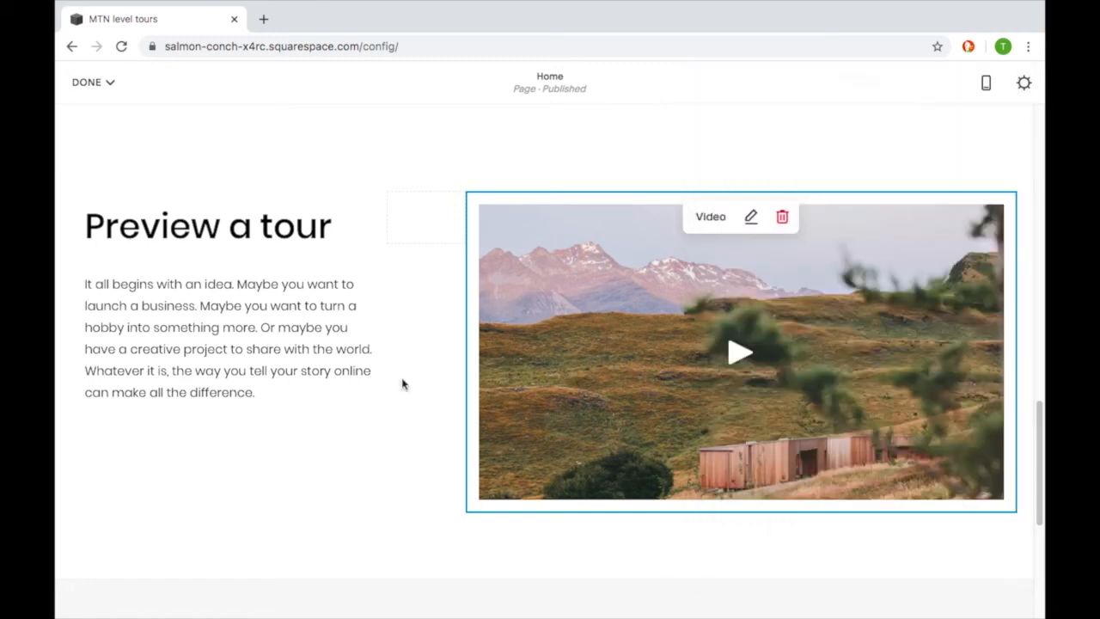
- Review the Subscribe newsletter block's display settings and the storage services it can connect to
scroll(400, 402, down, 2)
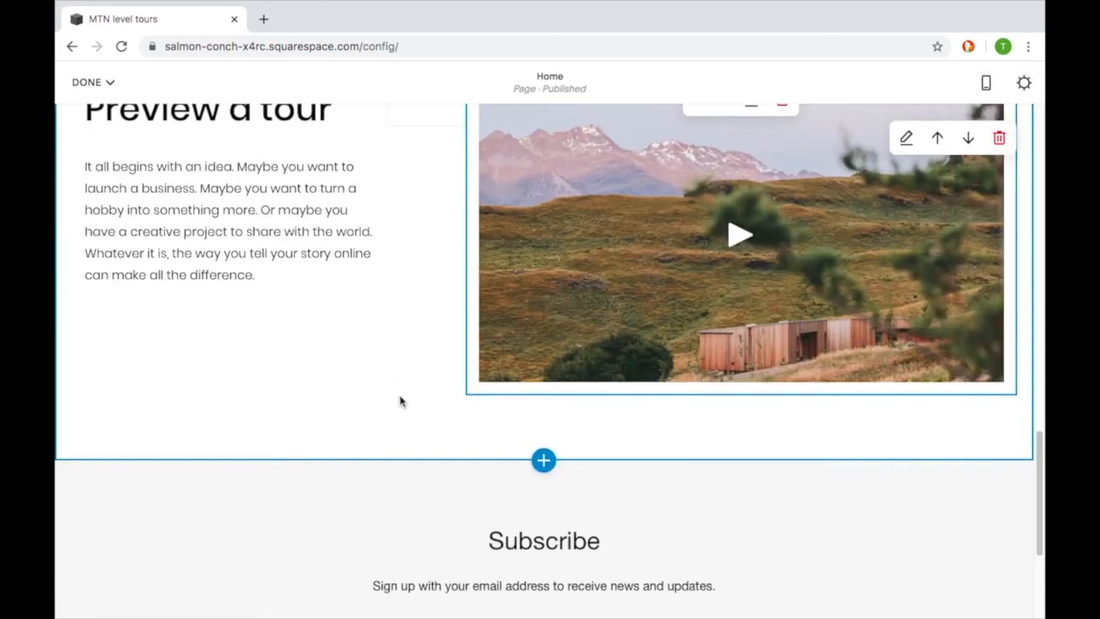
scroll(400, 401, down, 1)
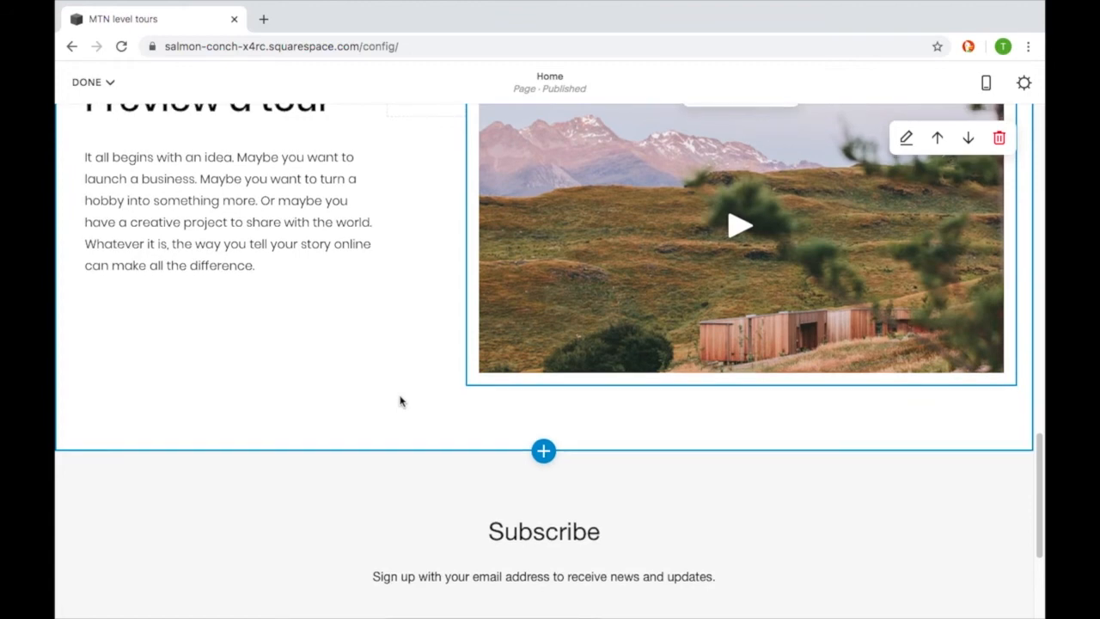
scroll(399, 402, down, 3)
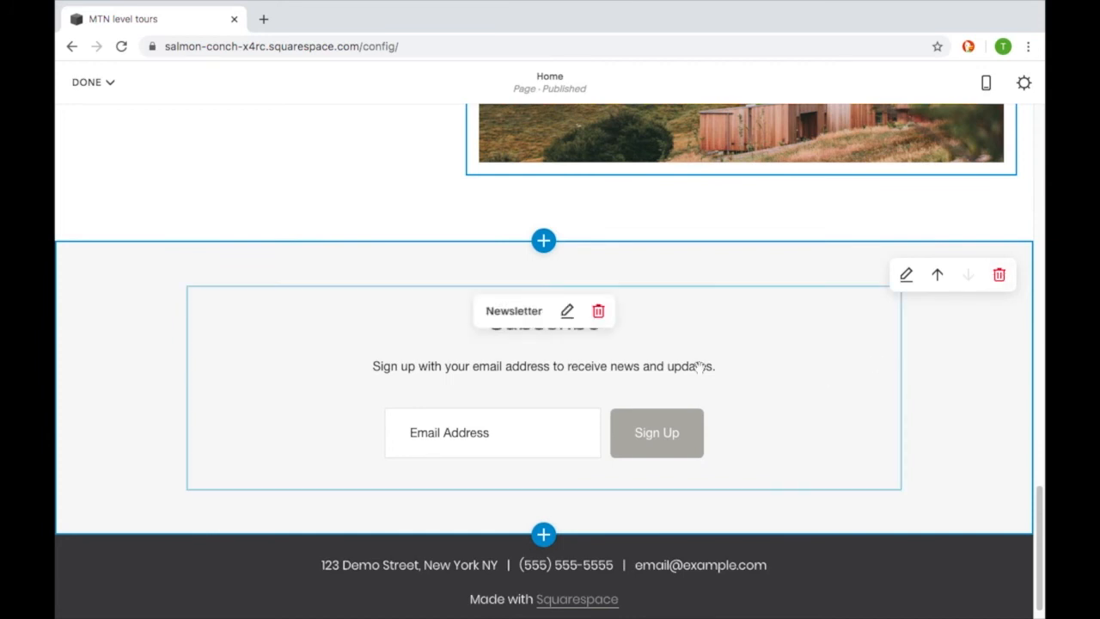
click(567, 313)
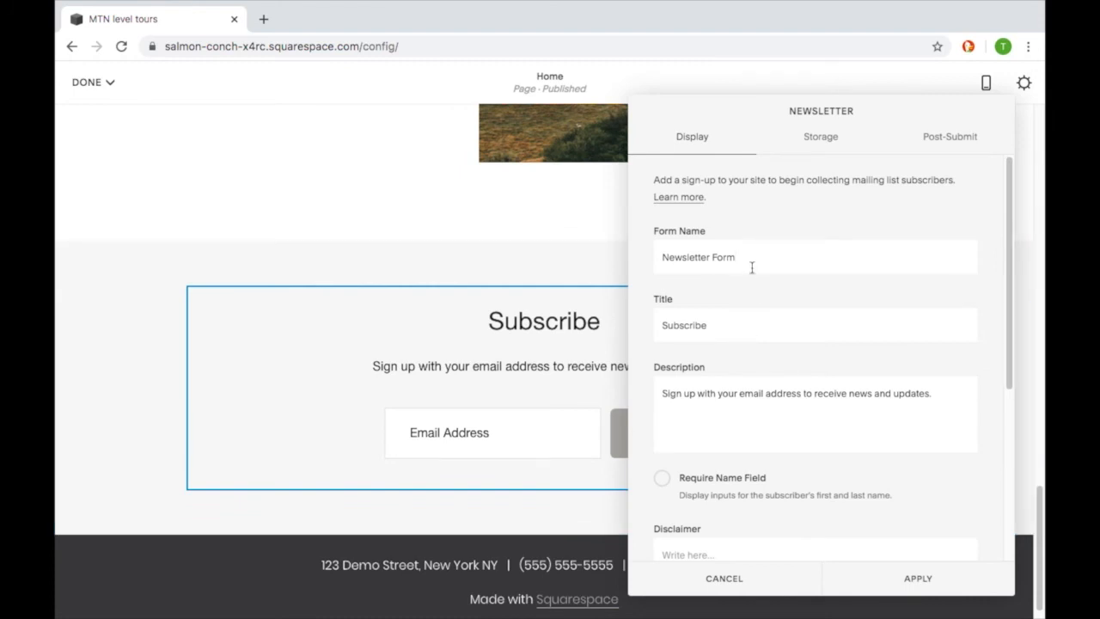
scroll(743, 342, down, 3)
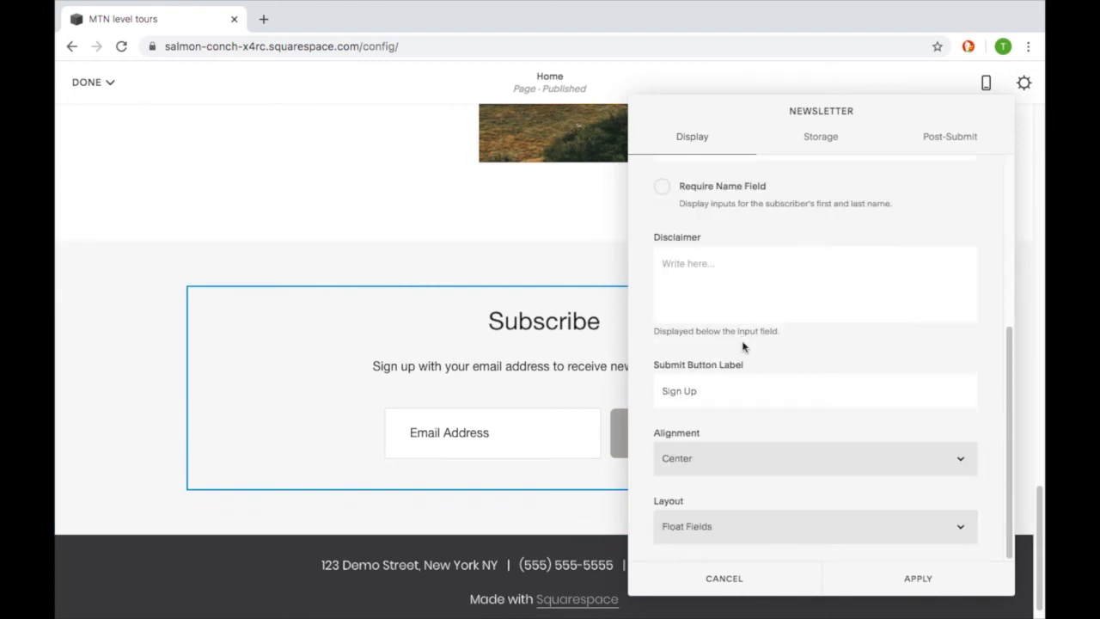
click(802, 140)
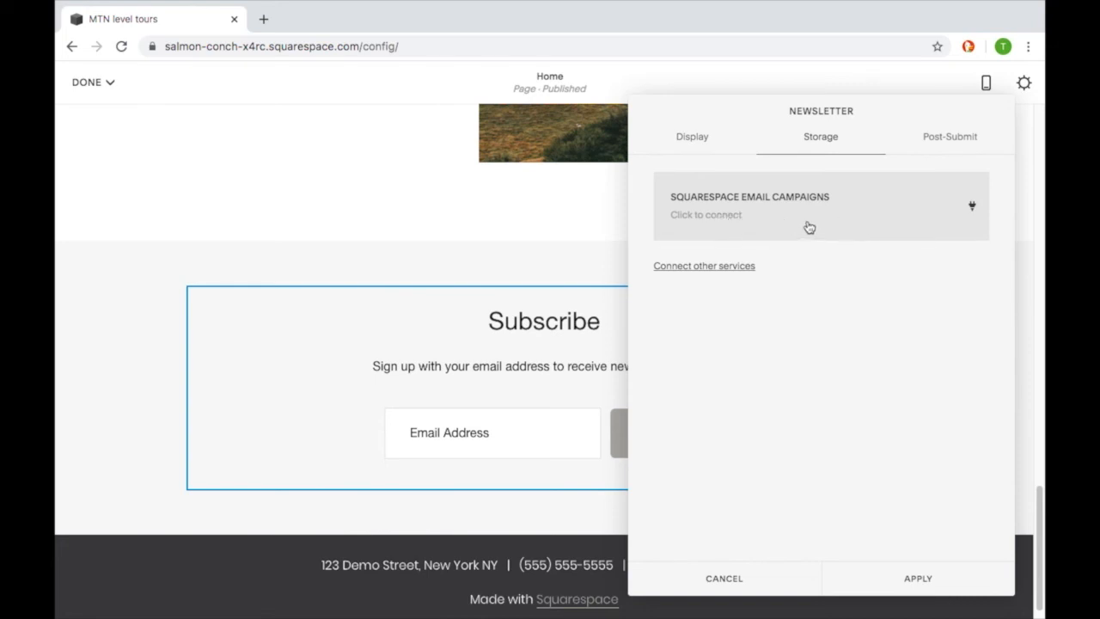
click(744, 267)
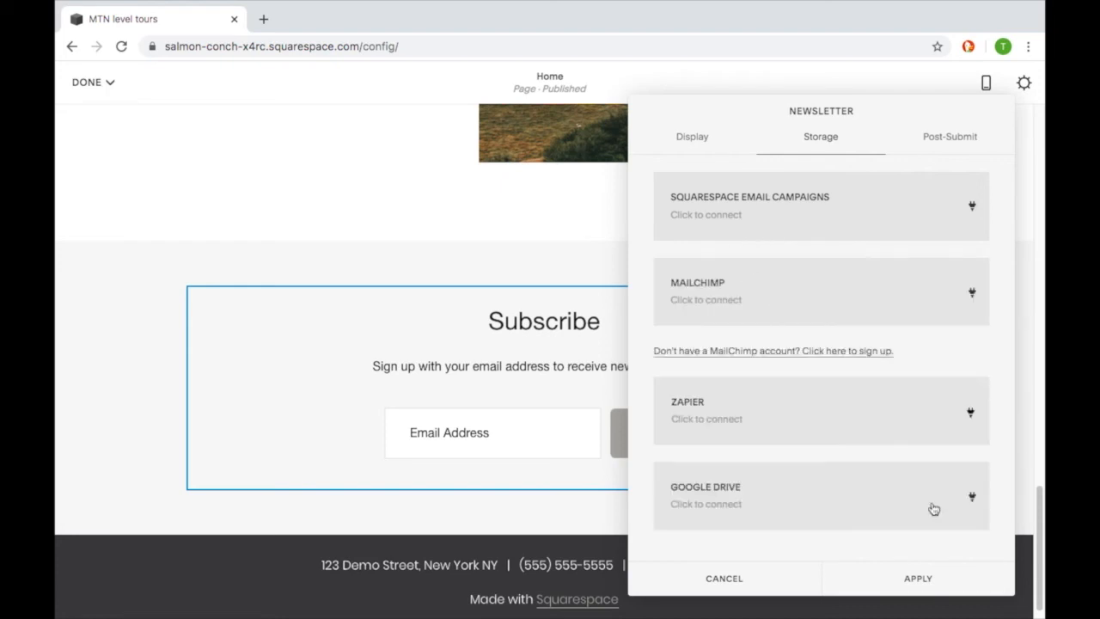
click(785, 592)
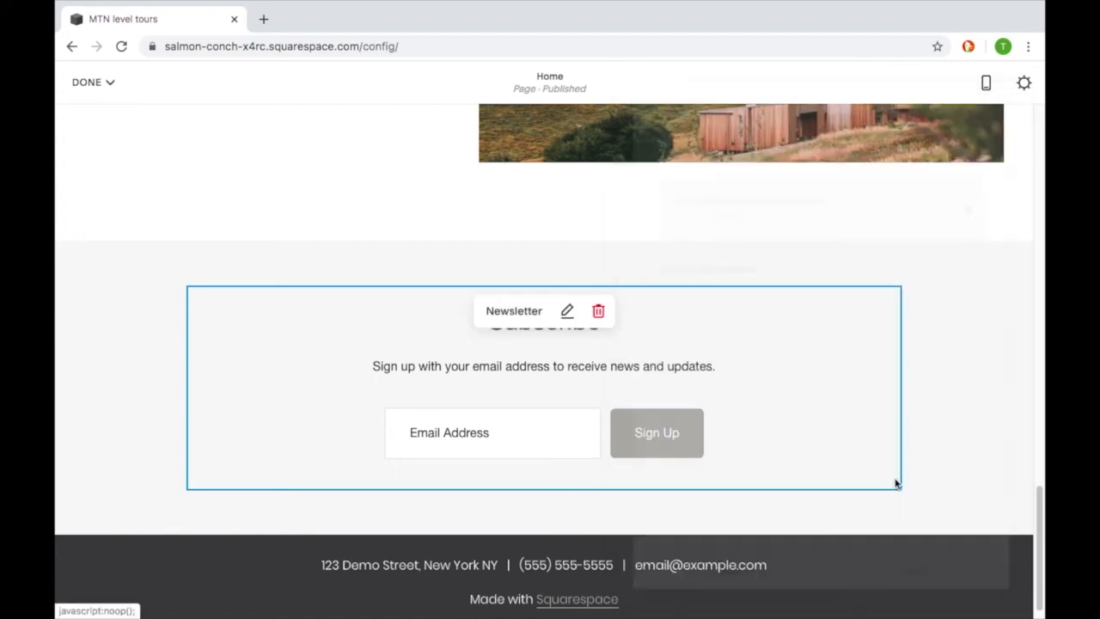
- Delete the Subscribe newsletter block and remove the empty section it leaves above the footer
click(599, 310)
click(649, 319)
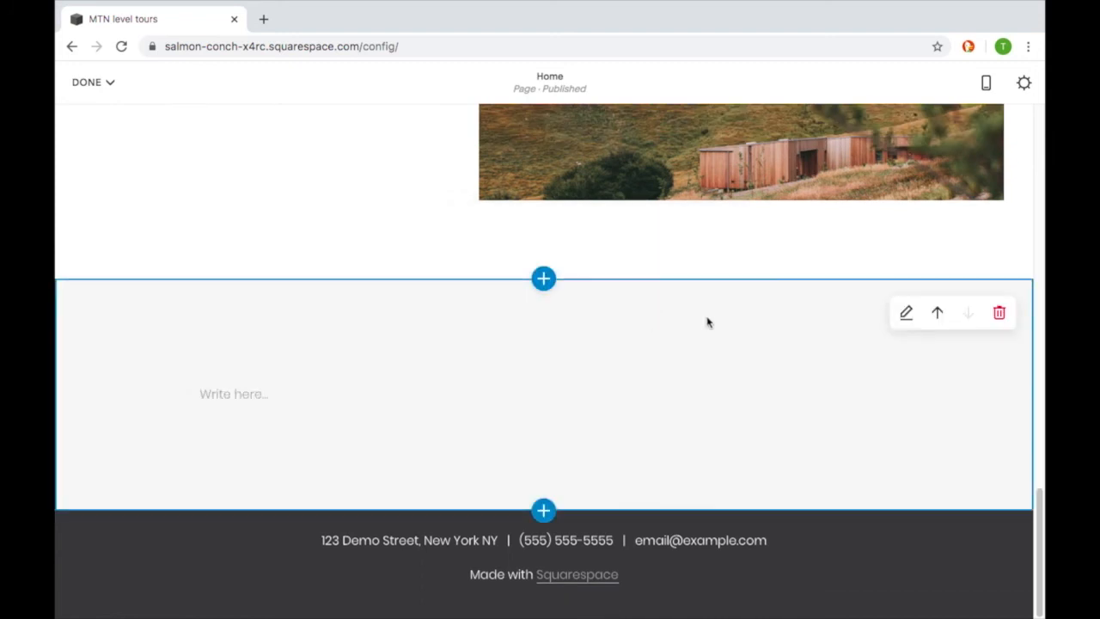
click(999, 312)
click(616, 380)
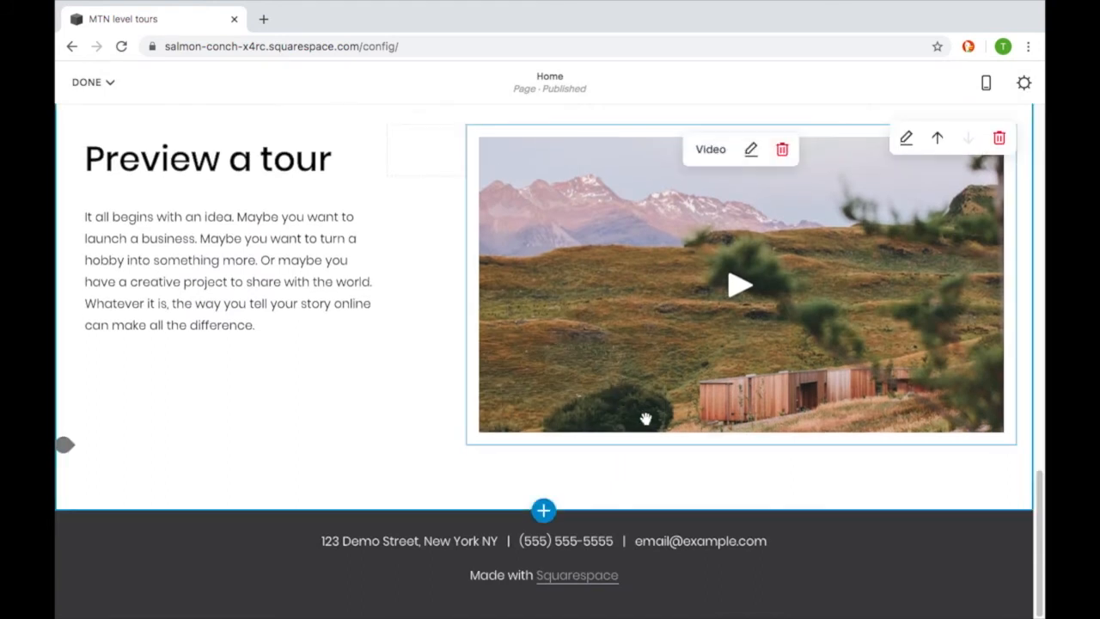
- Open the site footer for editing and remove its existing section with the address and contact details
mouse_move(713, 587)
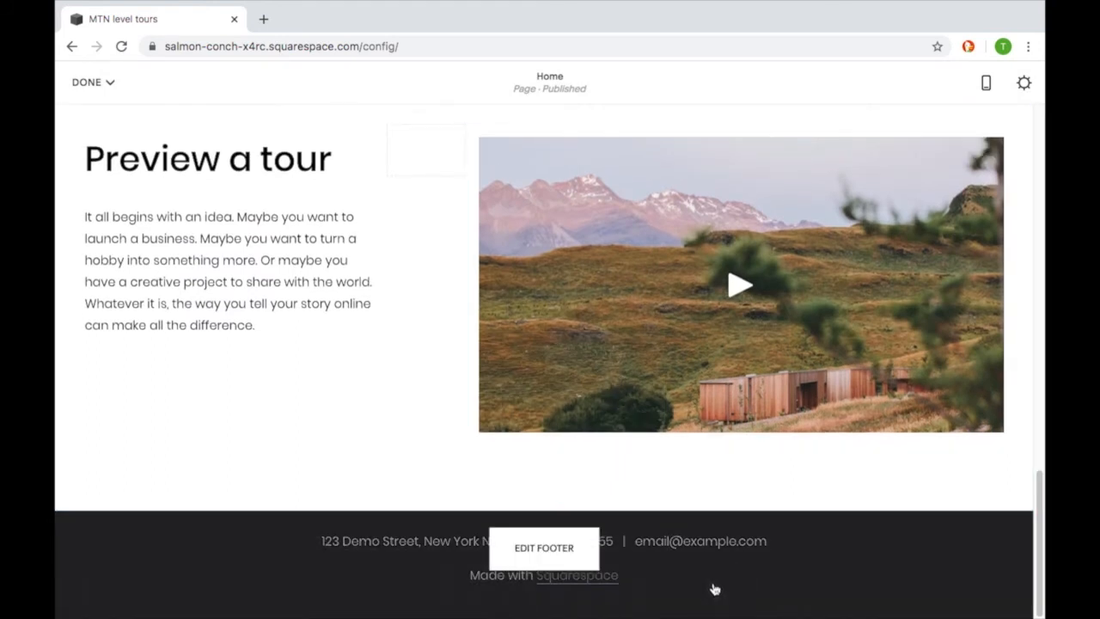
click(557, 564)
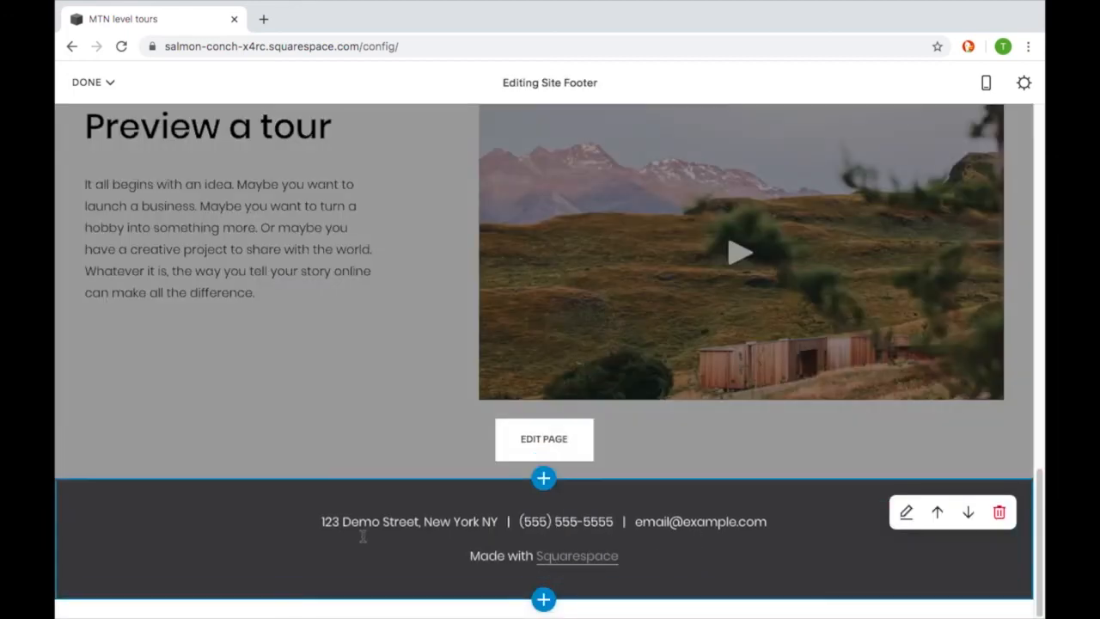
click(1000, 513)
click(616, 387)
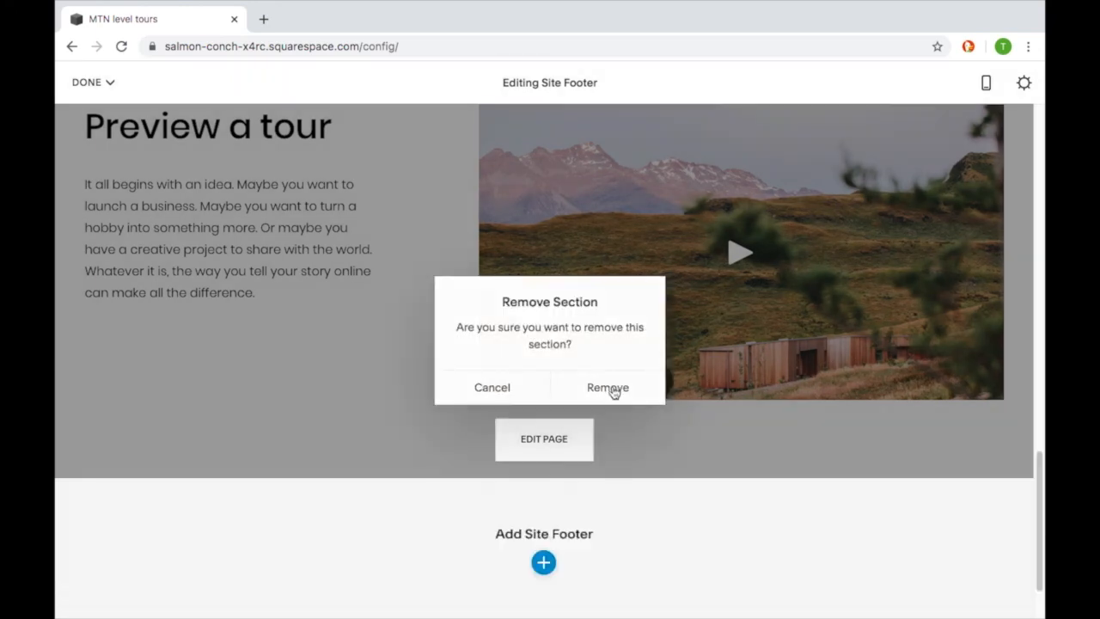
- Add a site footer with a centered Site Title above three Category columns of links
click(544, 563)
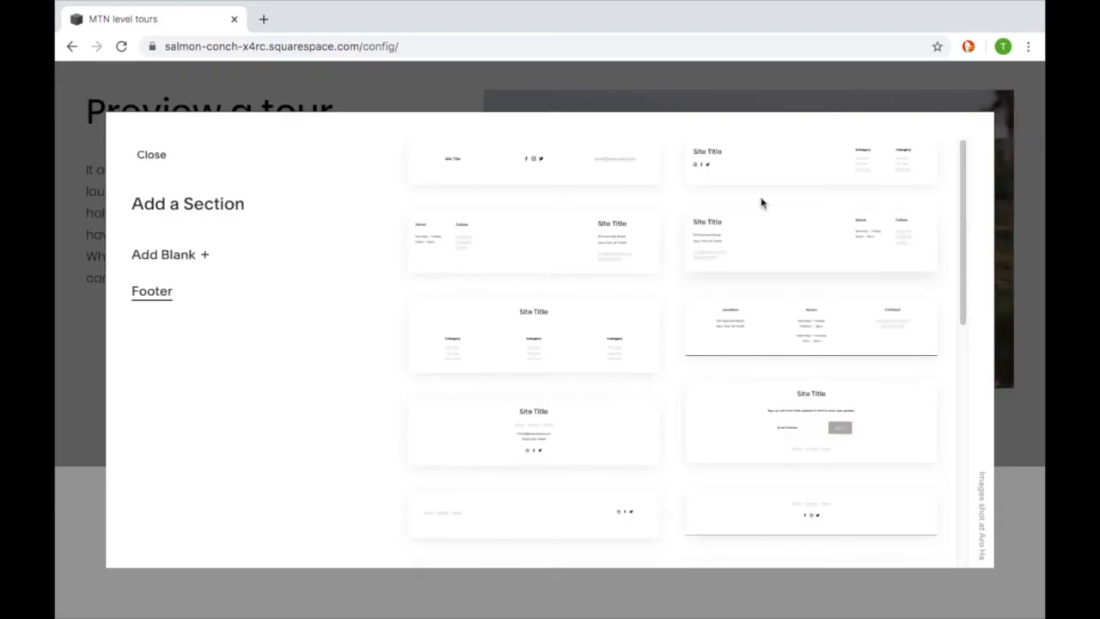
scroll(703, 315, down, 1)
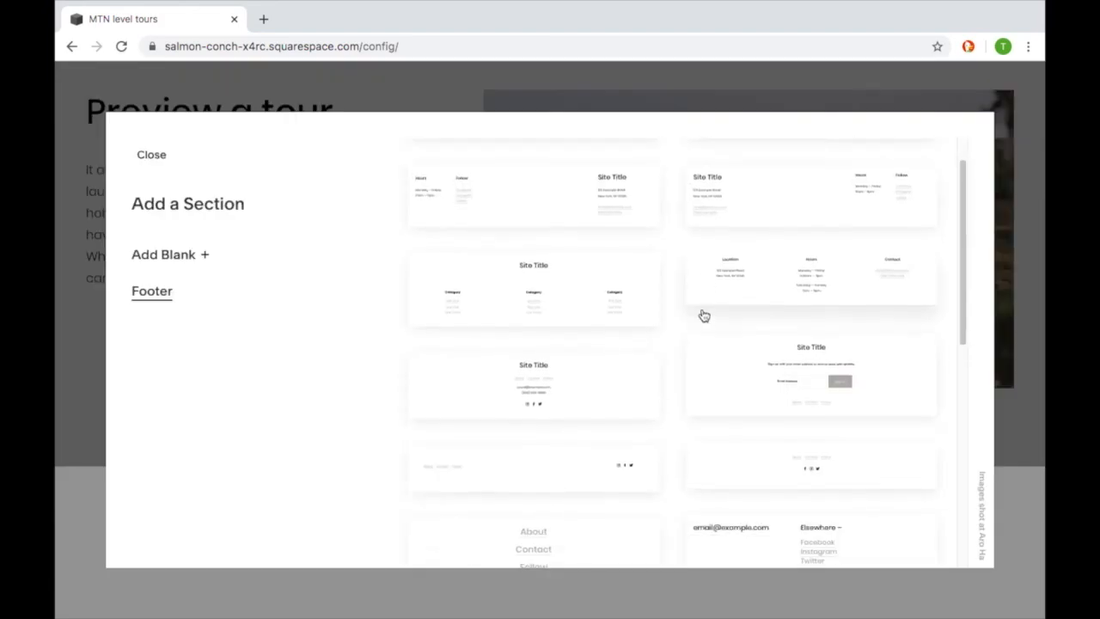
scroll(703, 315, down, 1)
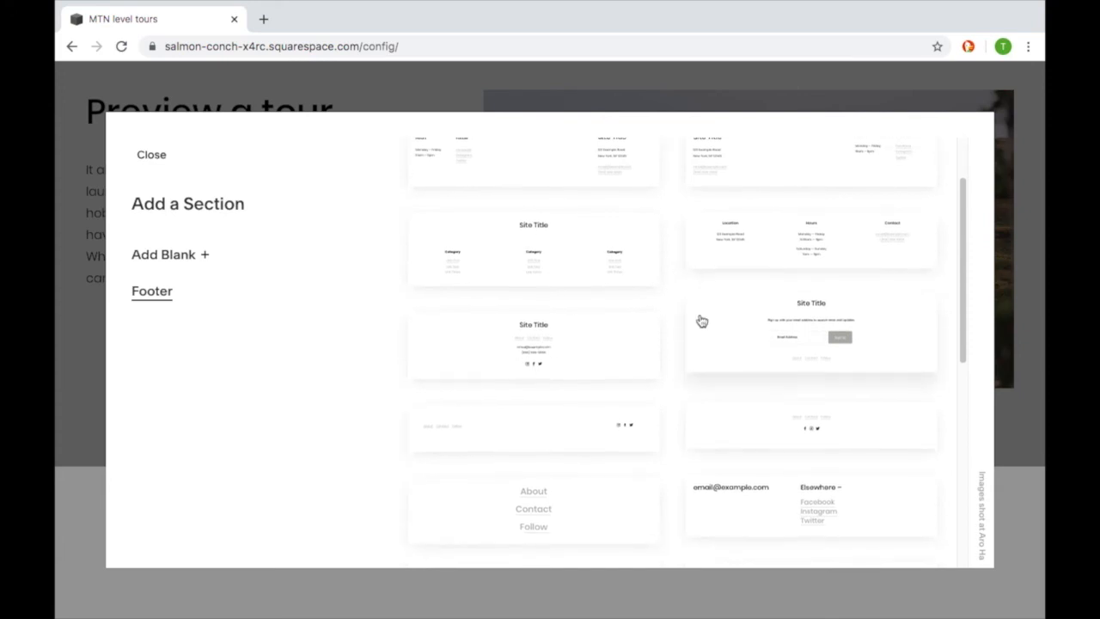
scroll(695, 332, up, 1)
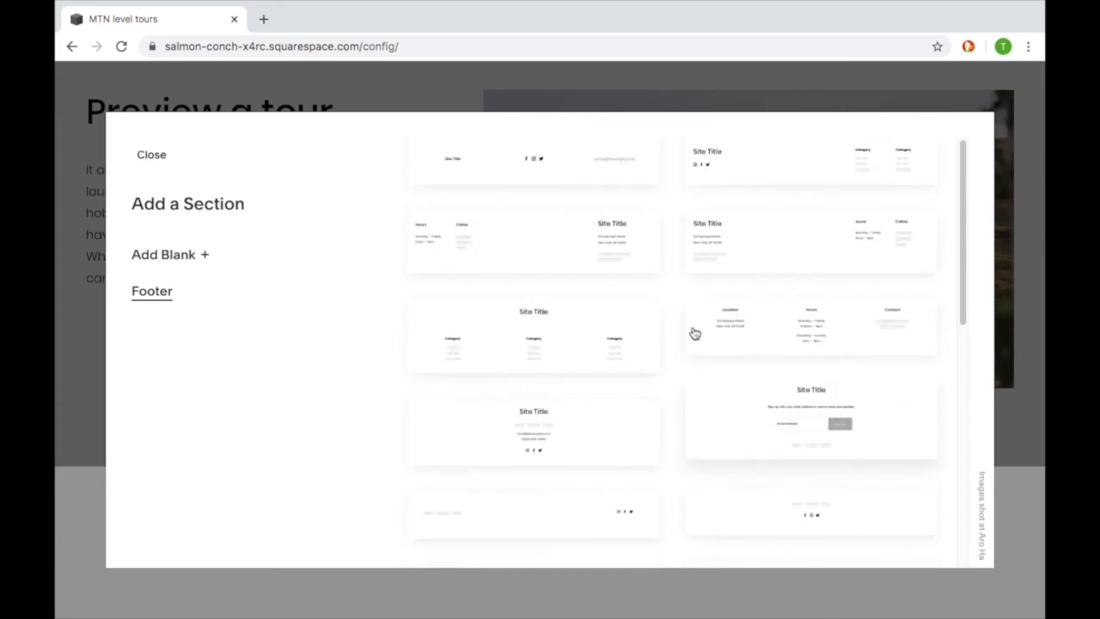
click(549, 348)
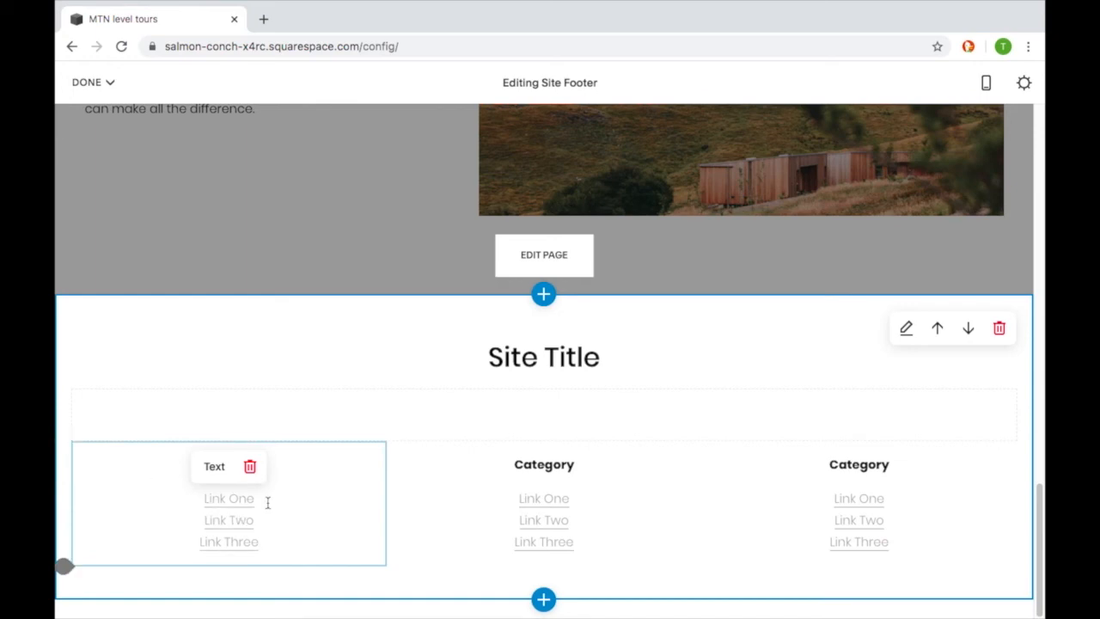
- Try to relabel the first footer column's Link One as "Home" and link it to the /home page, with Open in New Window turned off
click(278, 465)
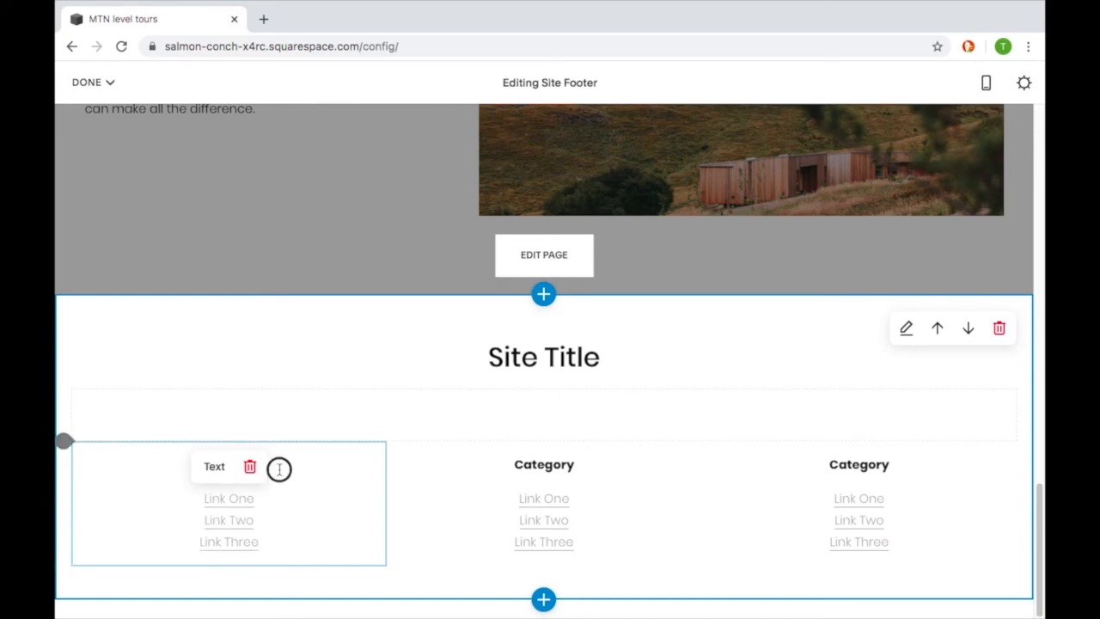
click(246, 498)
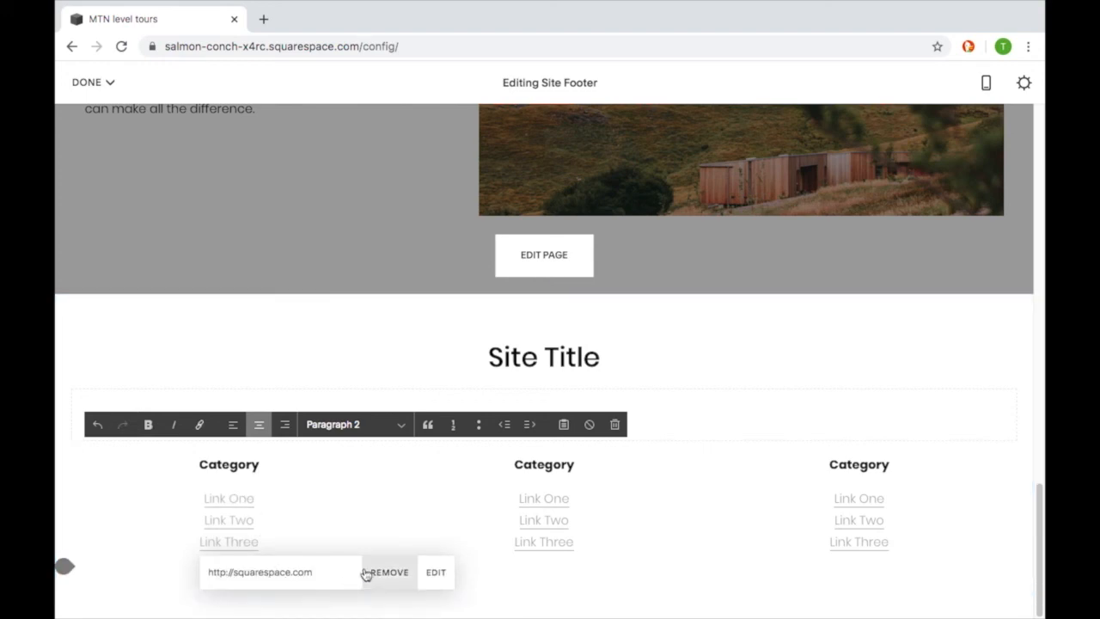
click(435, 573)
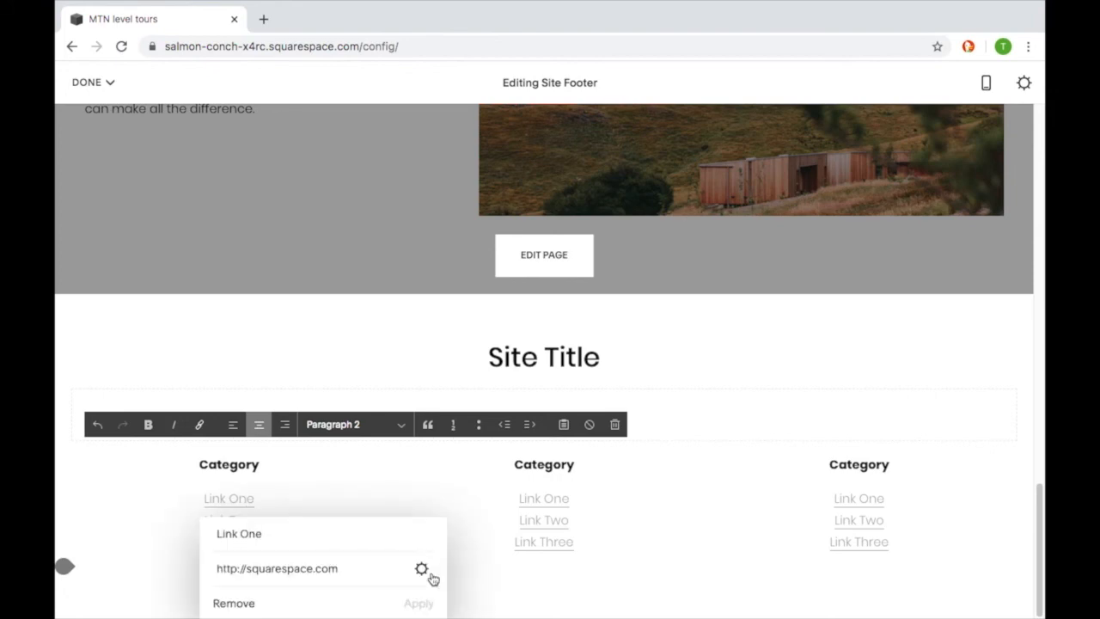
triple_click(319, 541)
text(Home)
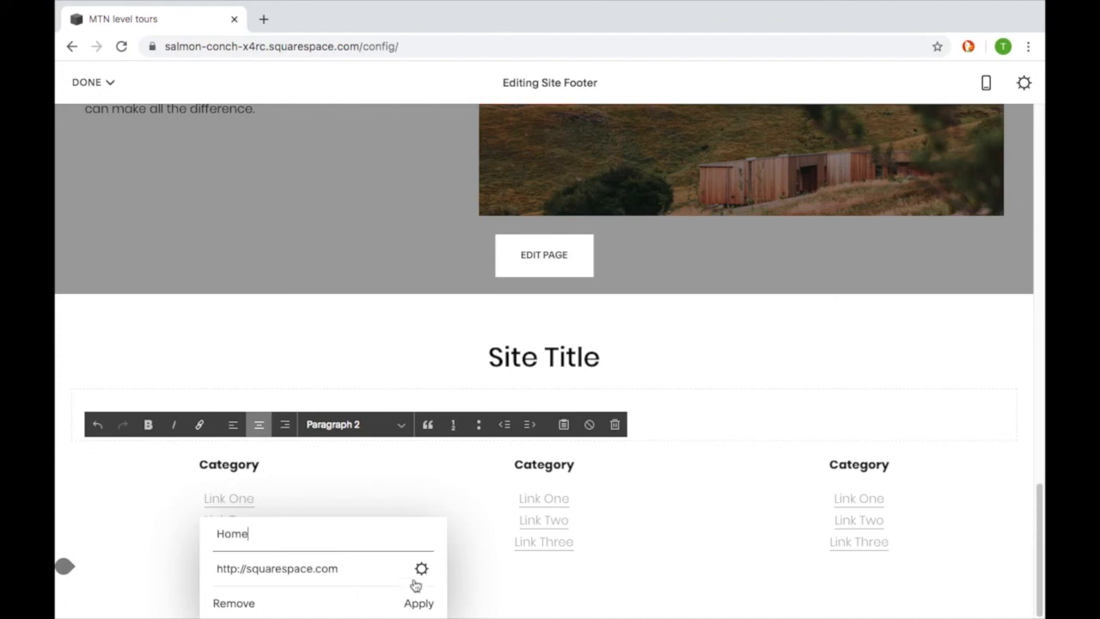
click(421, 570)
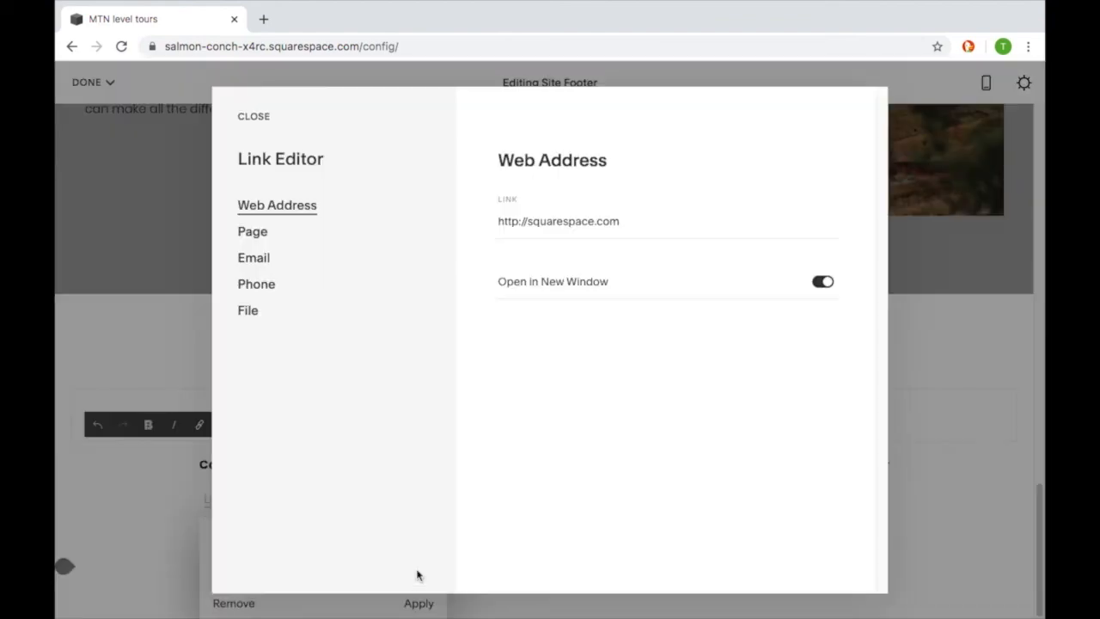
click(258, 230)
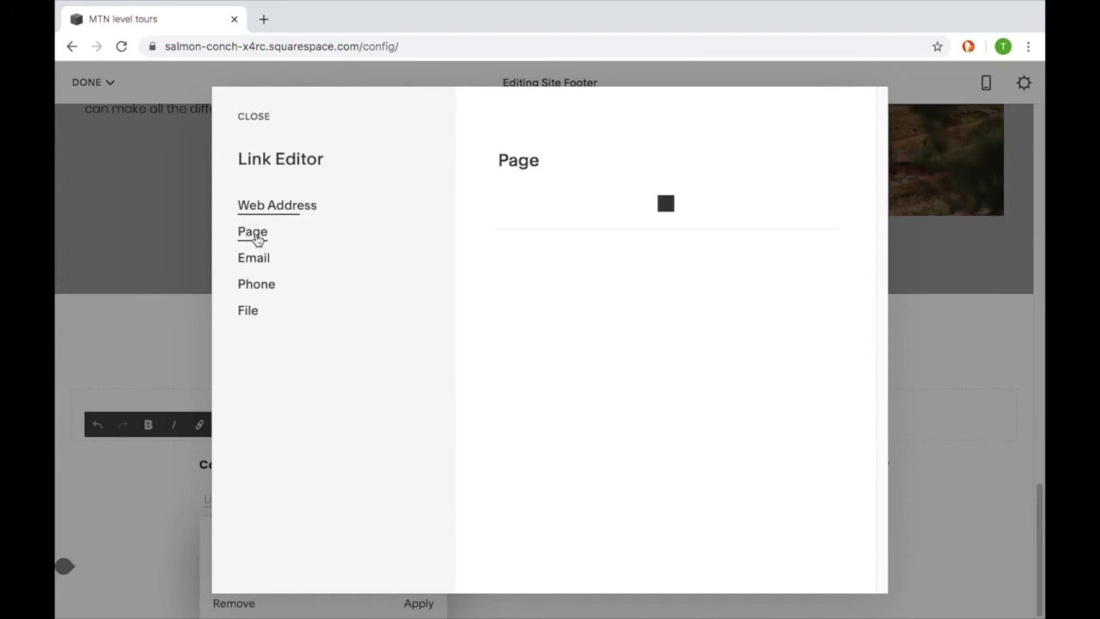
click(635, 224)
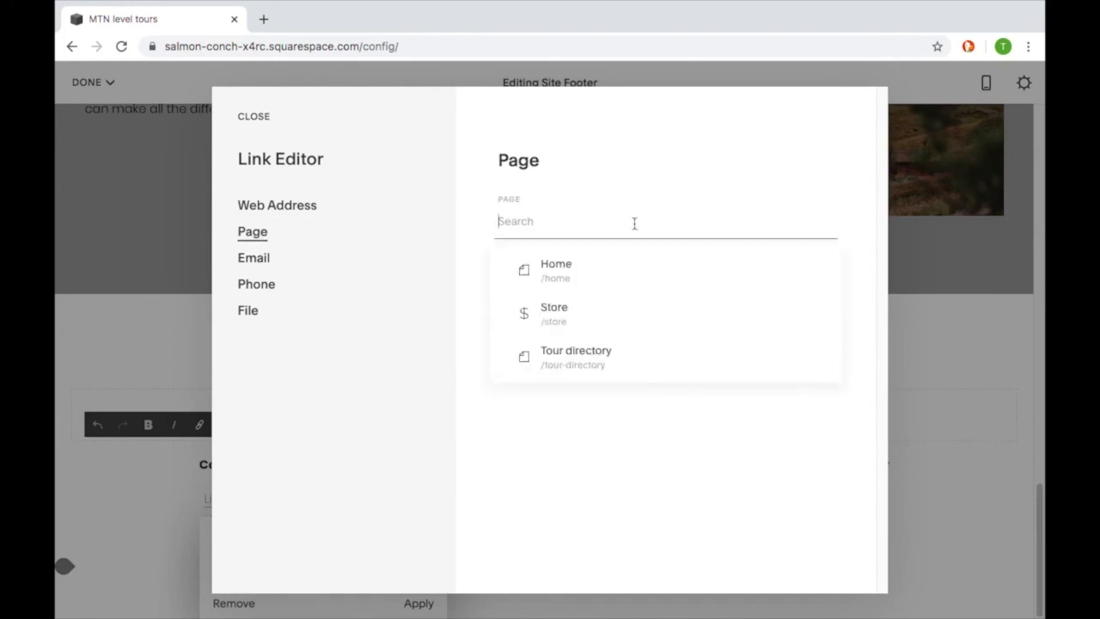
click(611, 273)
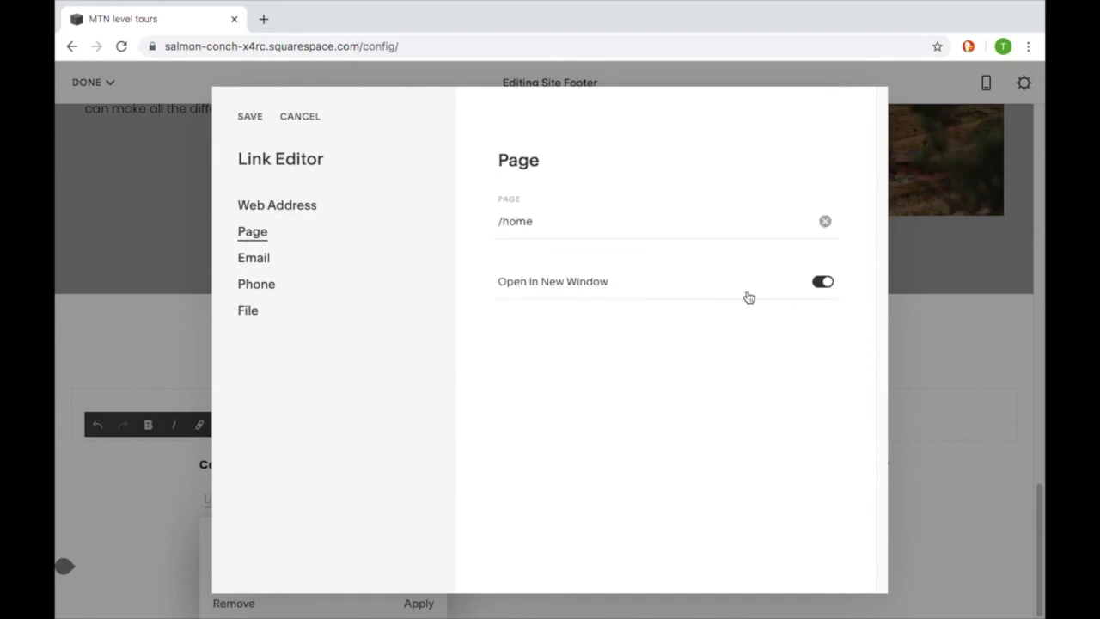
click(815, 283)
click(252, 117)
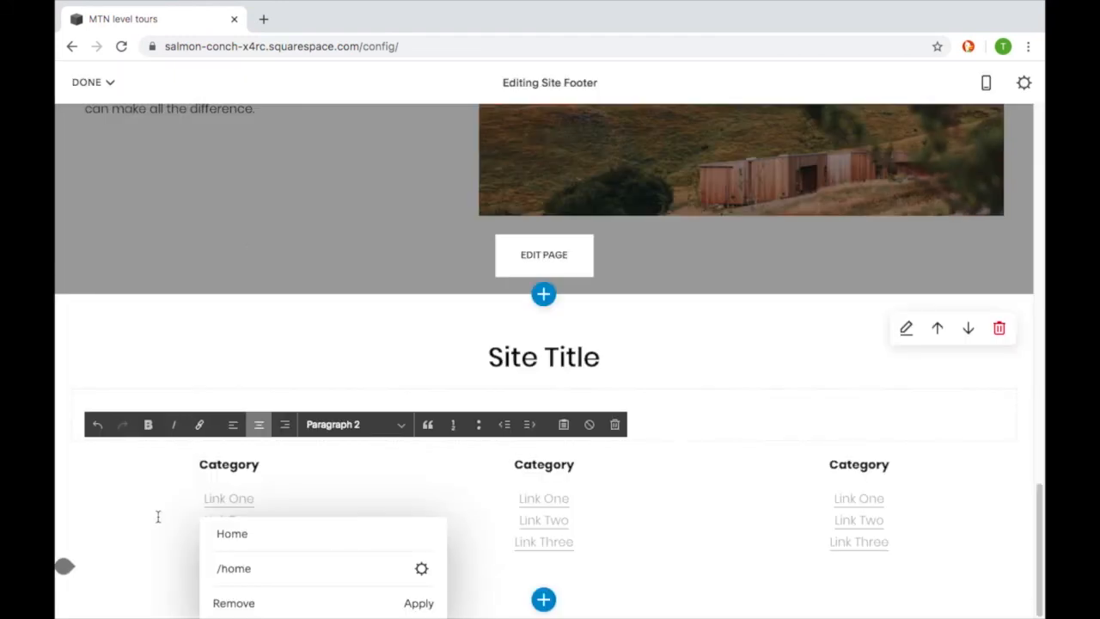
- Delete the Category heading above the links in the first footer column
click(276, 466)
drag(284, 466, 186, 460)
key(BackSpace)
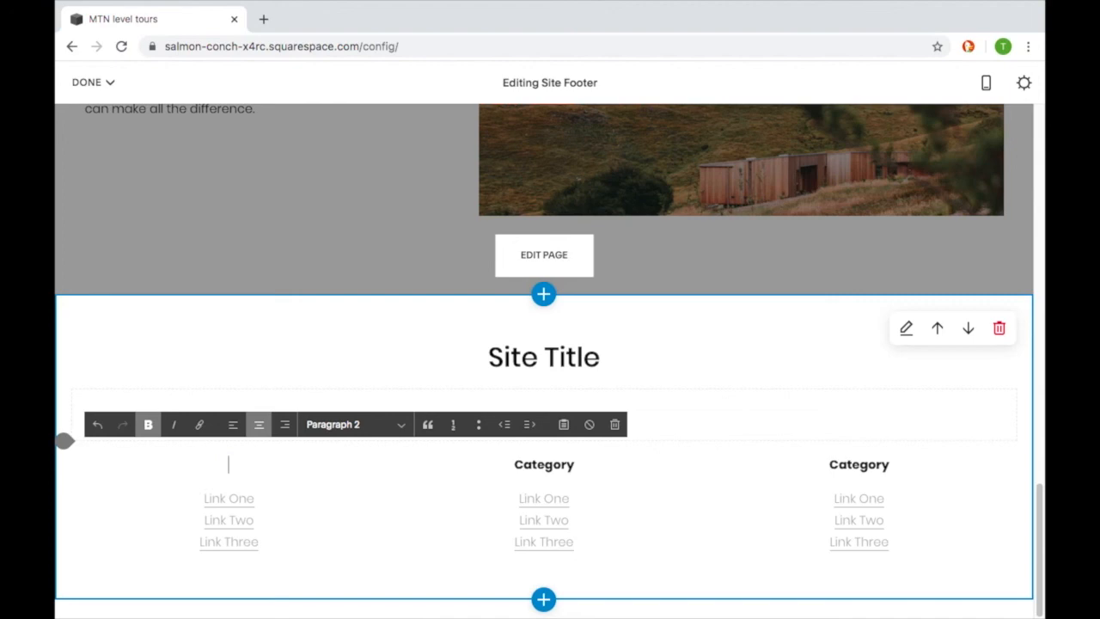
- Relabel the first footer column's Link One as "Home", point it to the /home page, and apply the change
click(163, 502)
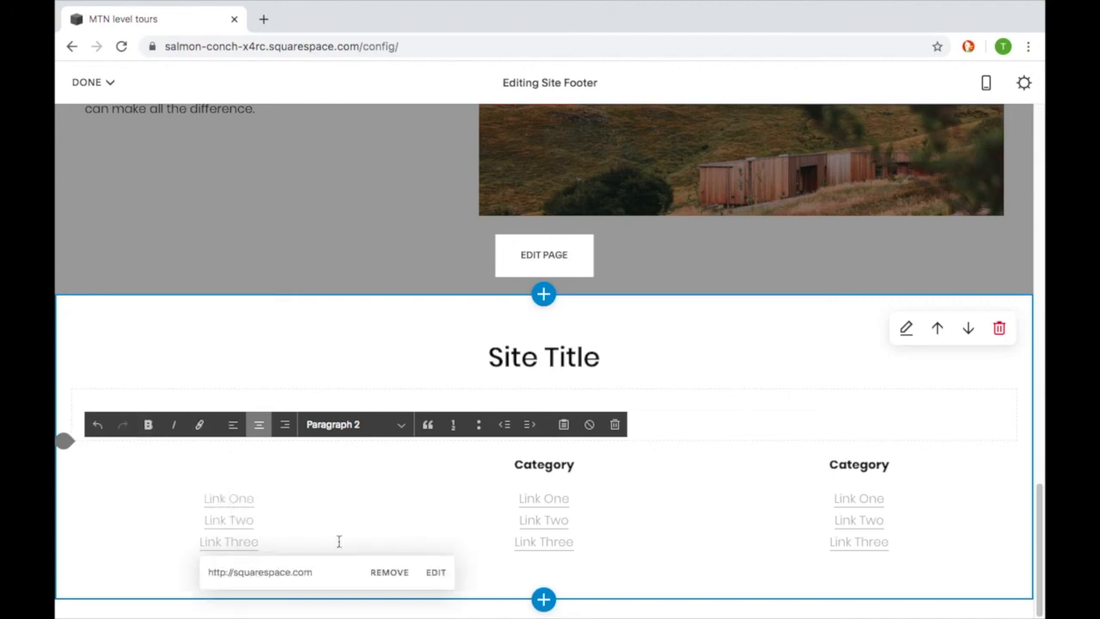
click(434, 573)
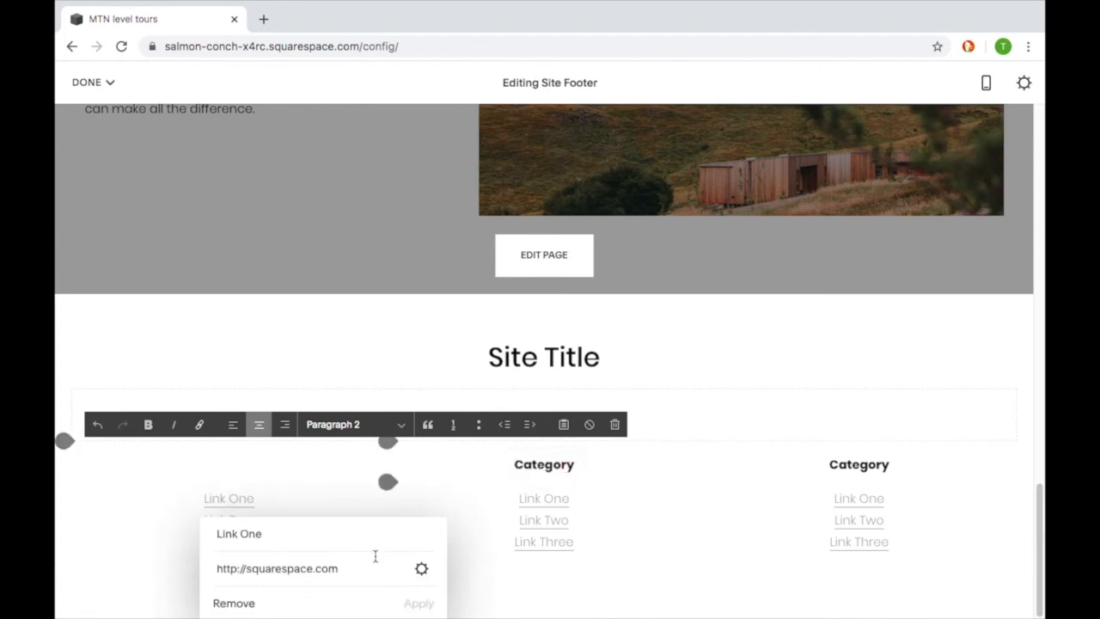
triple_click(386, 545)
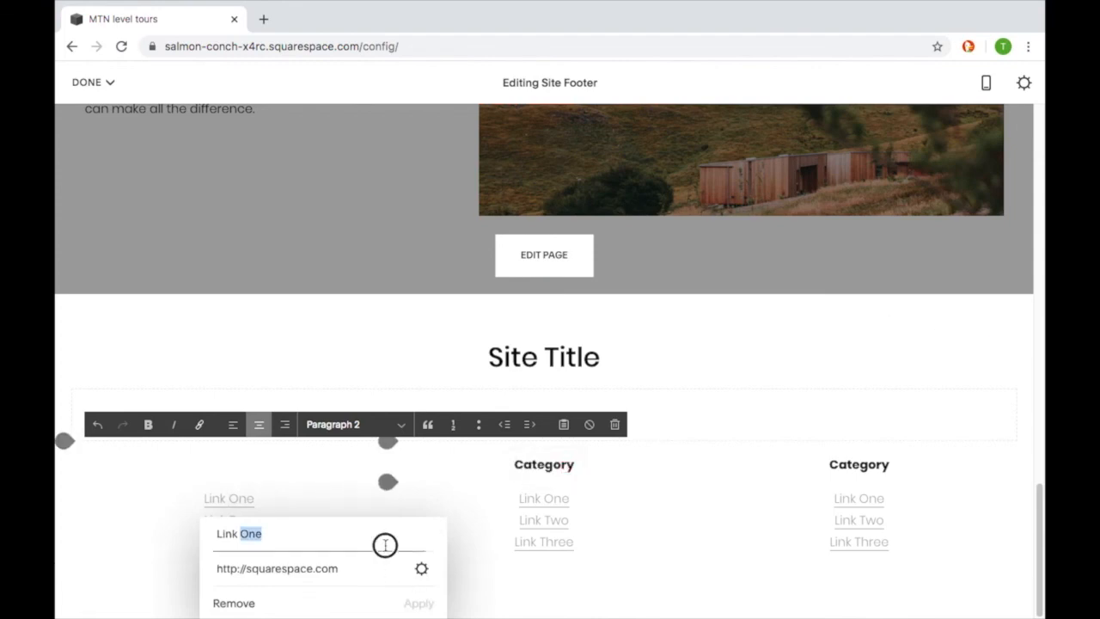
text(Home)
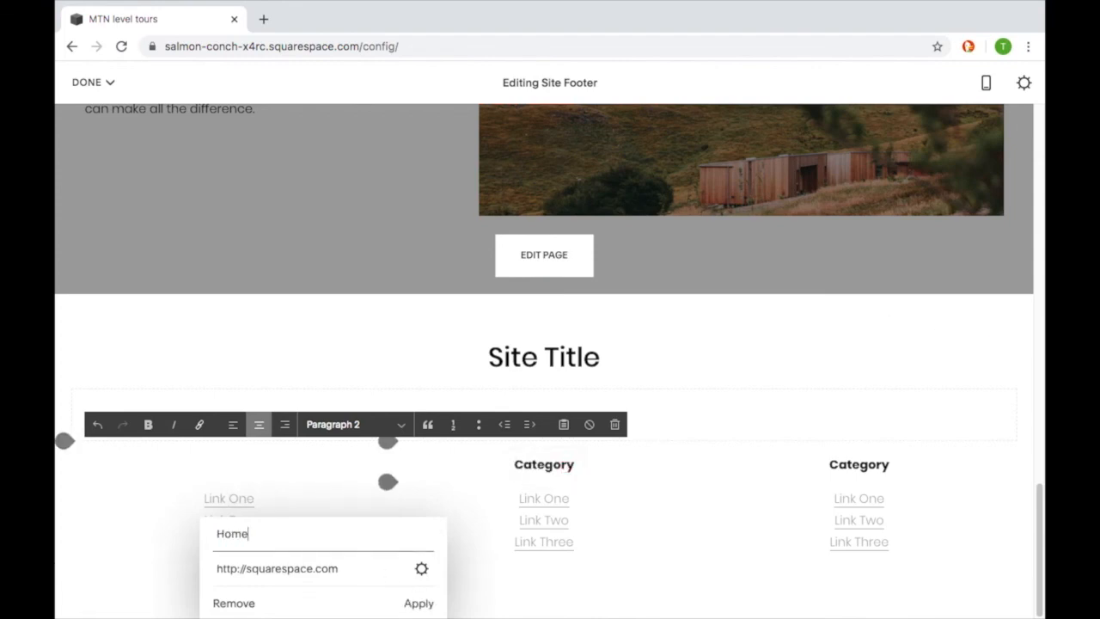
click(421, 570)
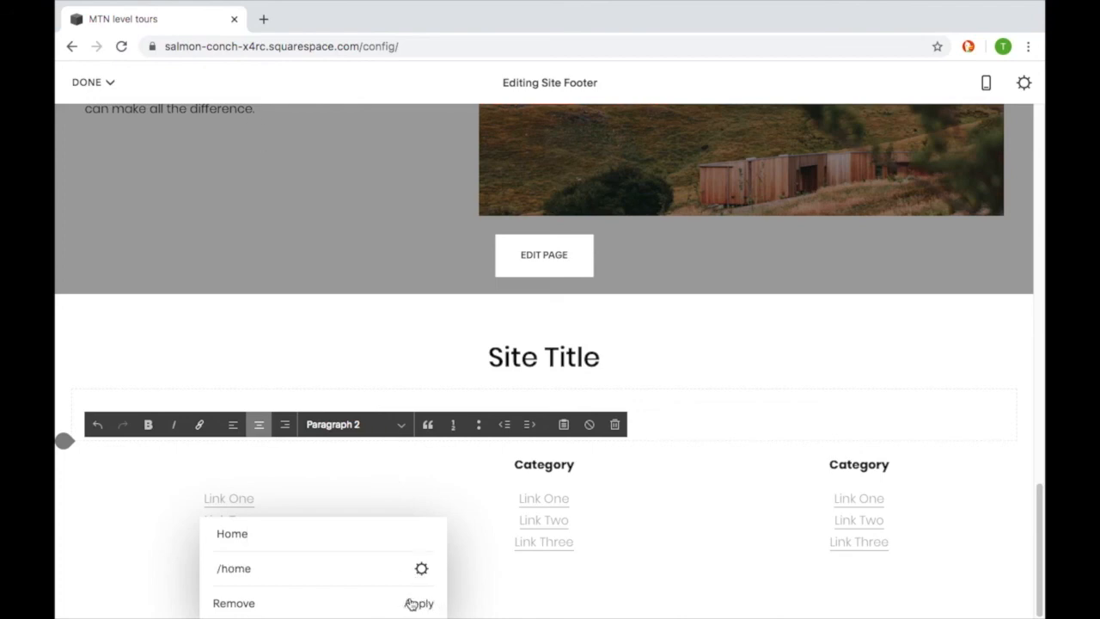
click(411, 604)
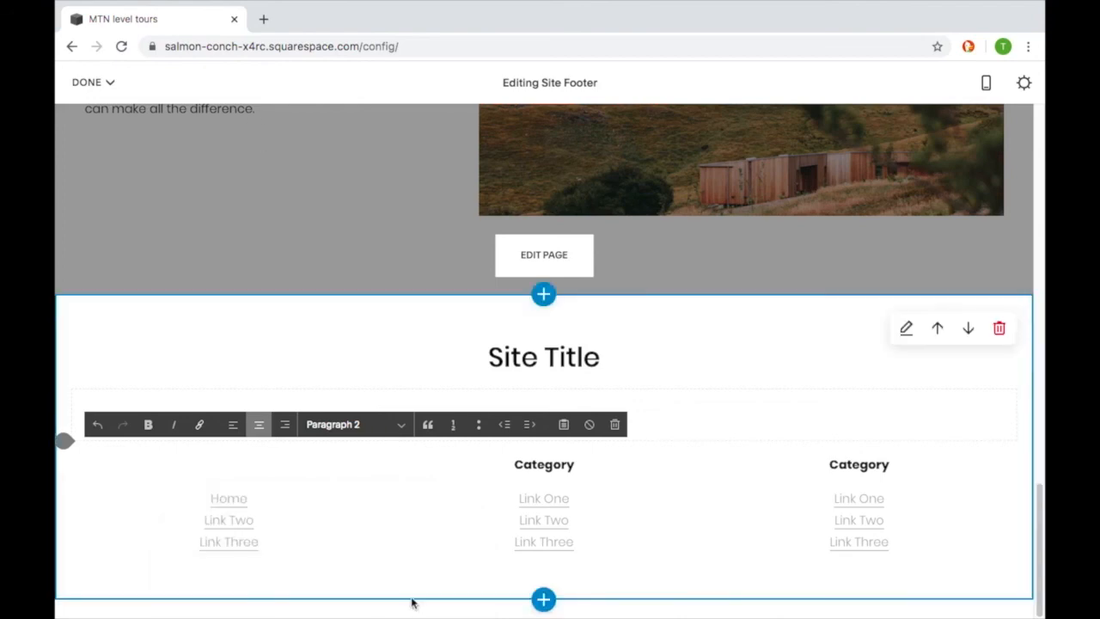
- Relabel the first footer column's Link Two as "Tours" and link it to the /tour-directory page, with Open in New Window turned off
click(242, 526)
click(436, 574)
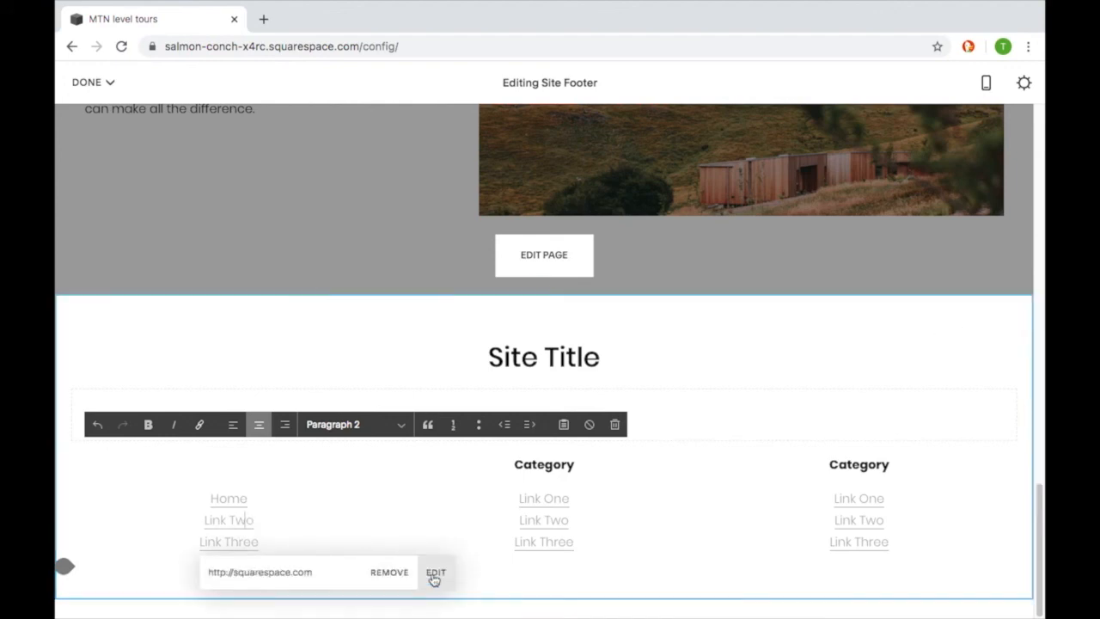
triple_click(296, 537)
text(Tours)
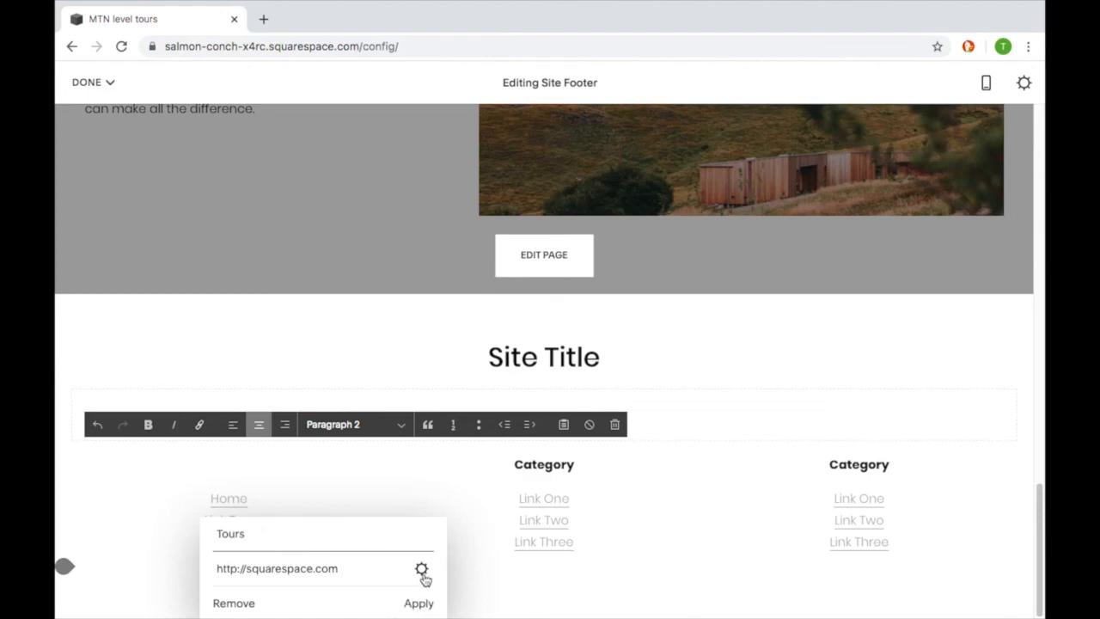
click(422, 570)
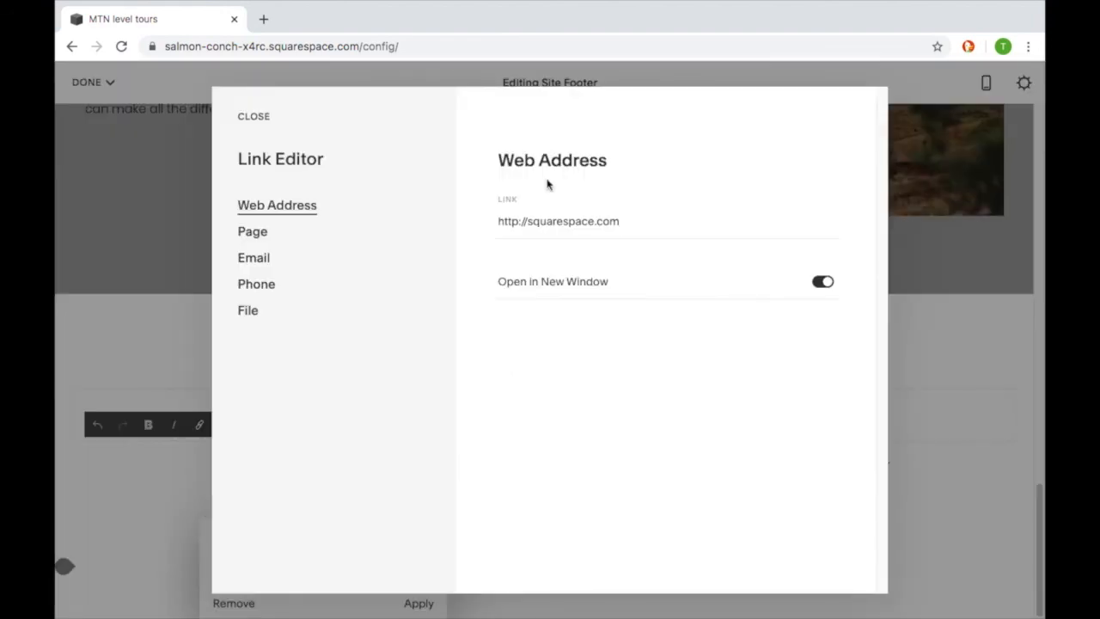
click(251, 232)
click(590, 223)
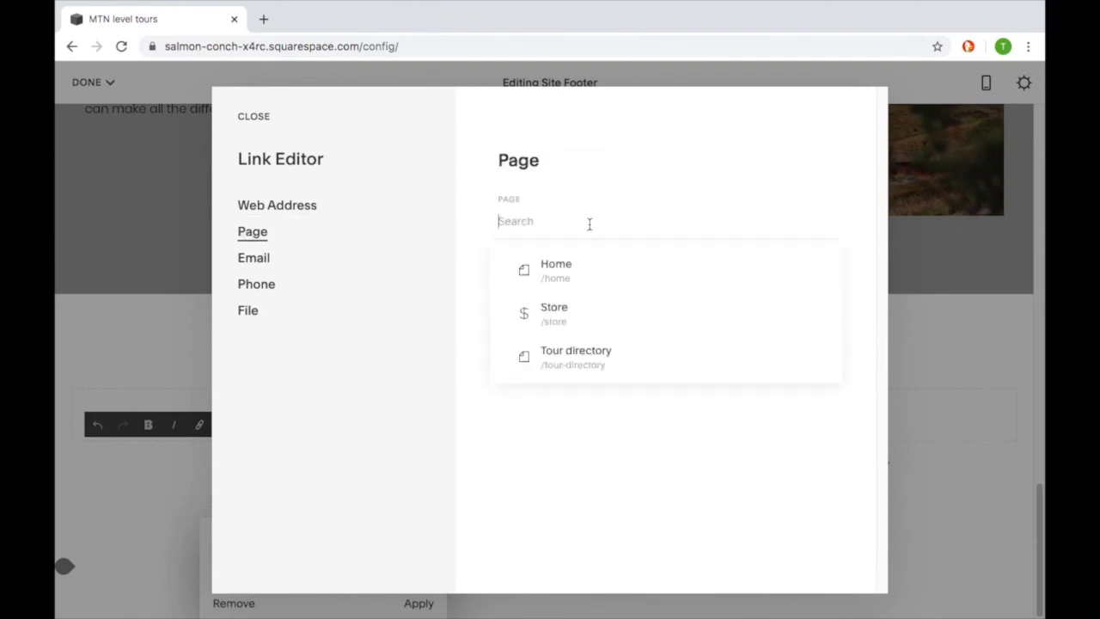
click(589, 348)
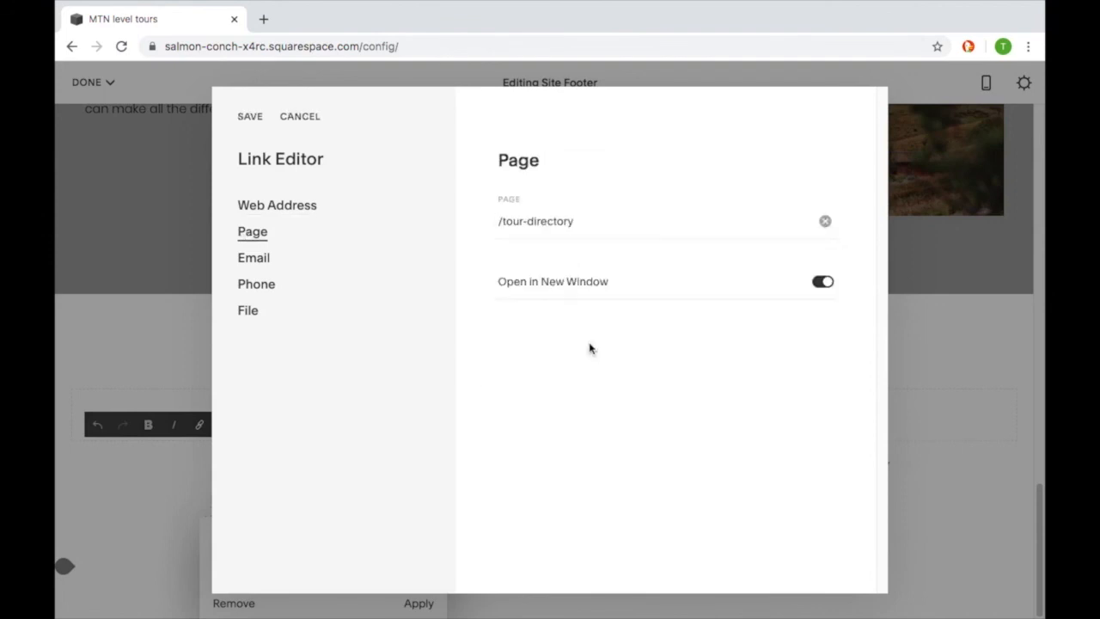
click(812, 285)
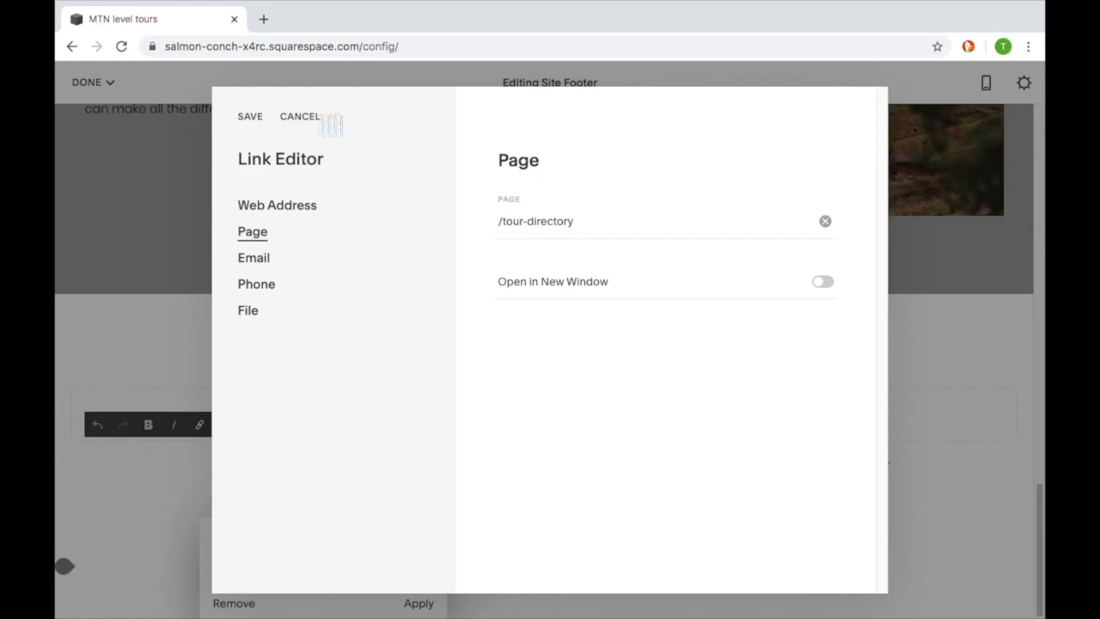
click(249, 116)
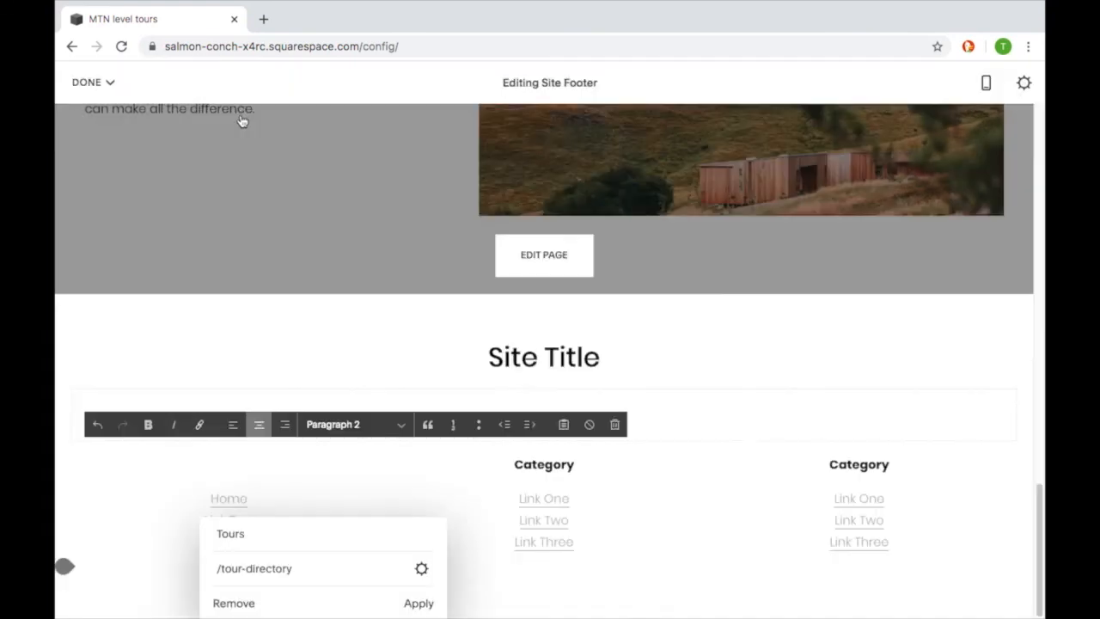
click(419, 603)
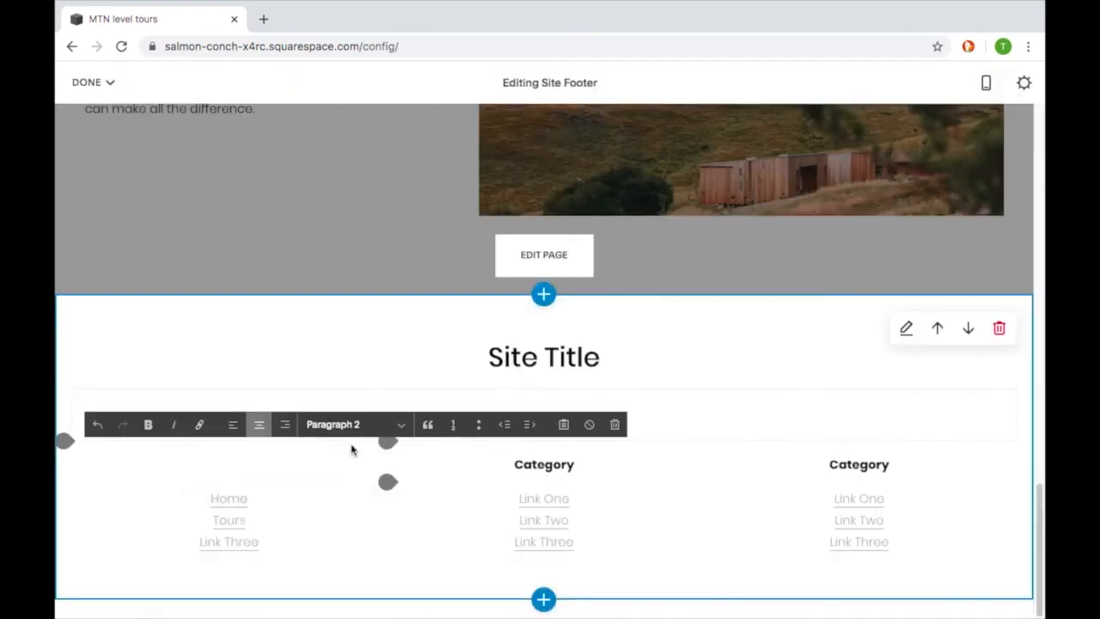
- Remove the Site Title text block from the footer and save the footer changes
mouse_move(526, 356)
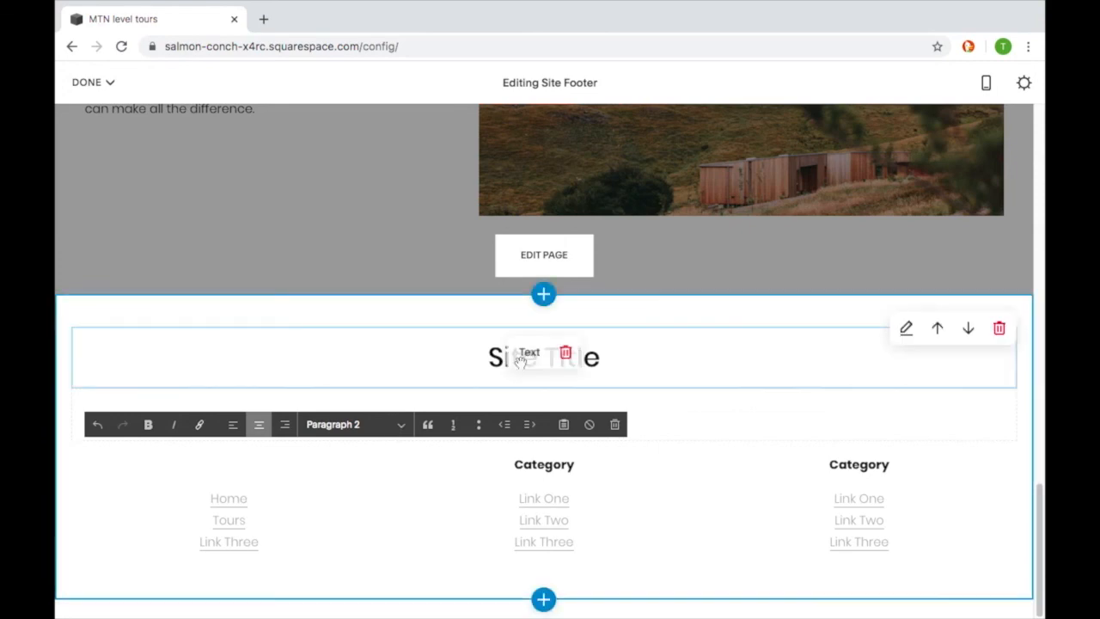
click(567, 355)
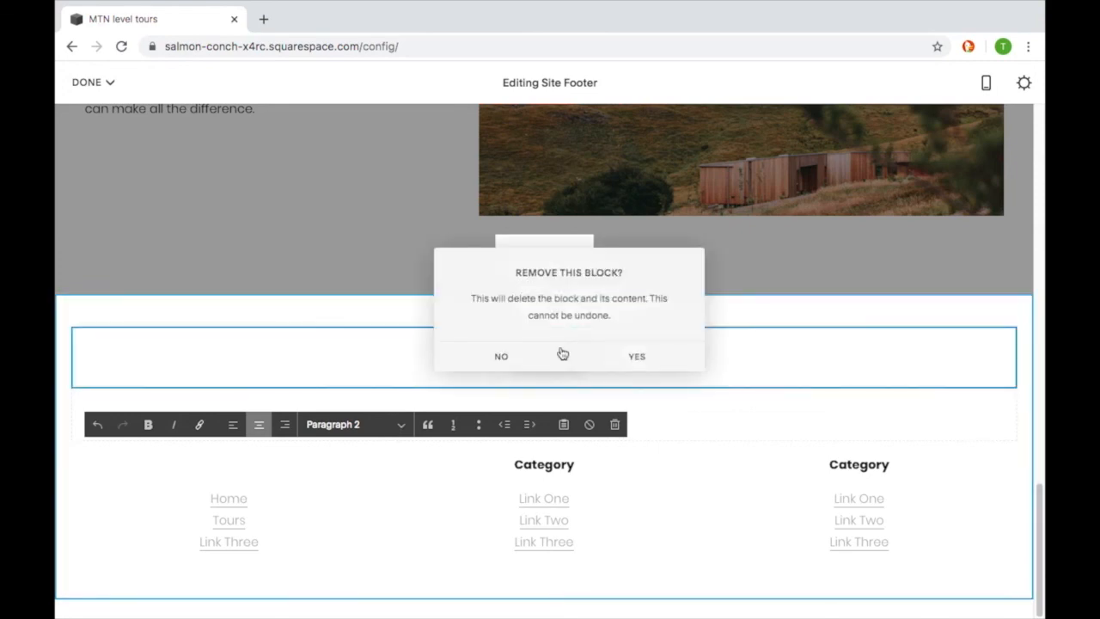
click(640, 351)
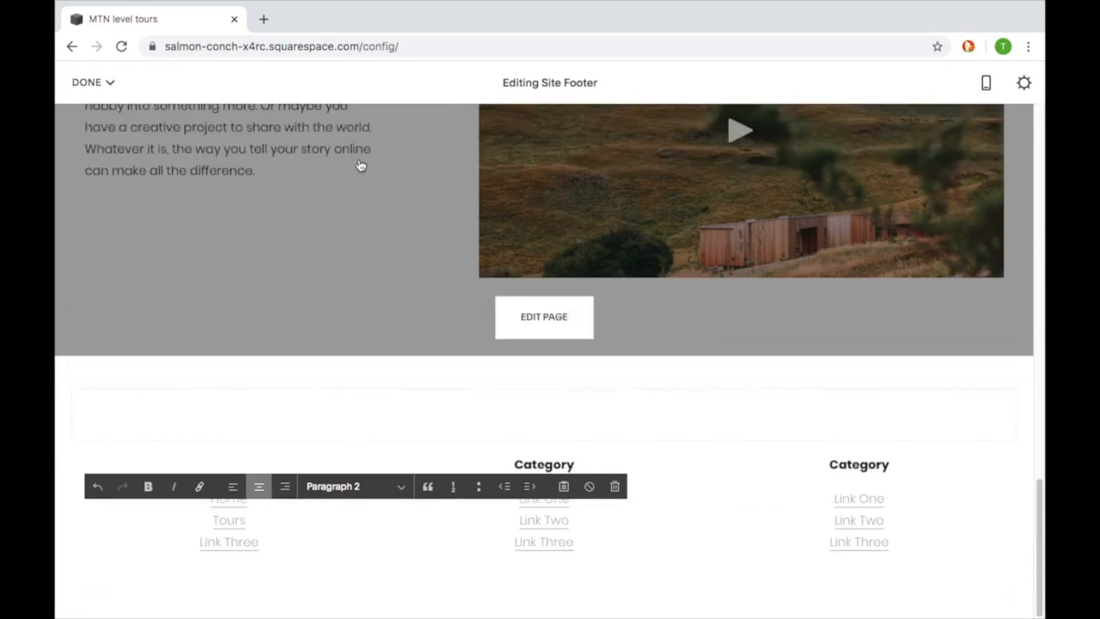
click(106, 82)
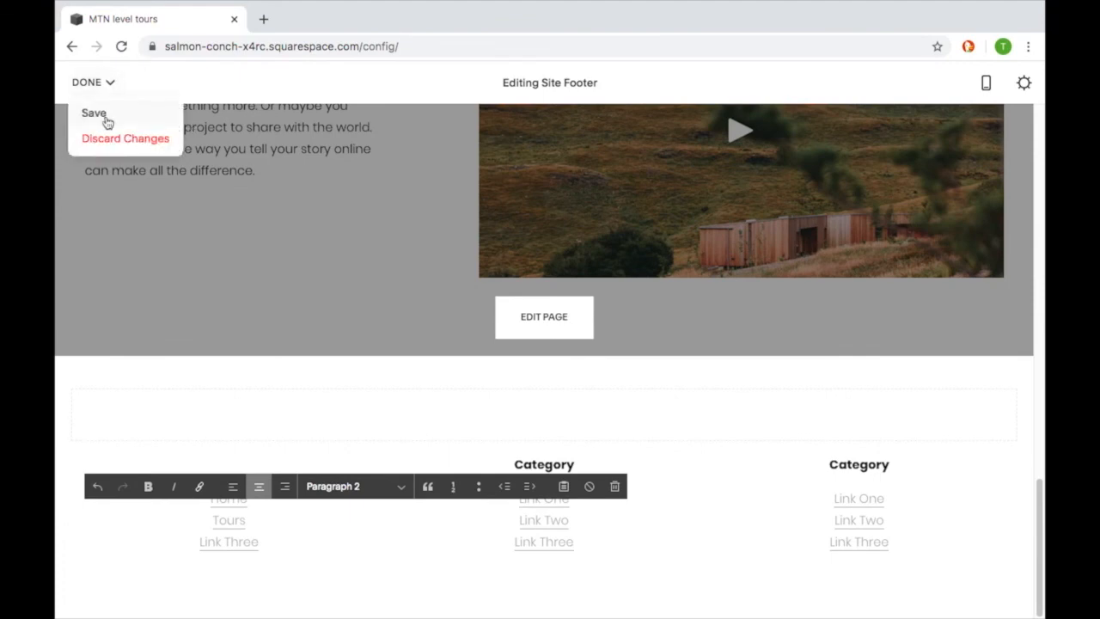
click(107, 118)
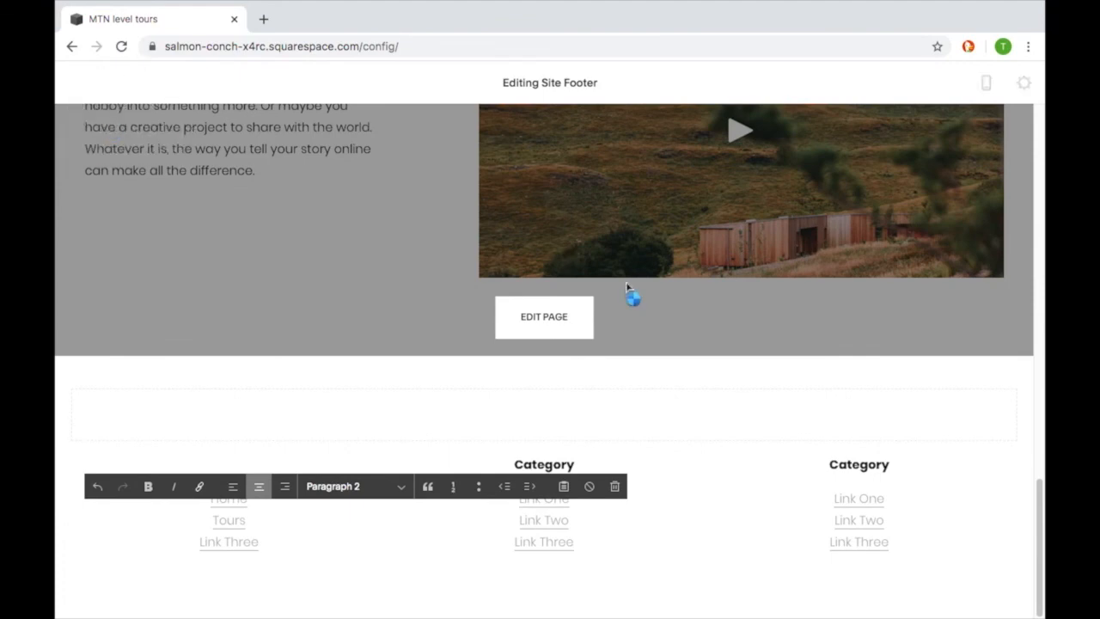